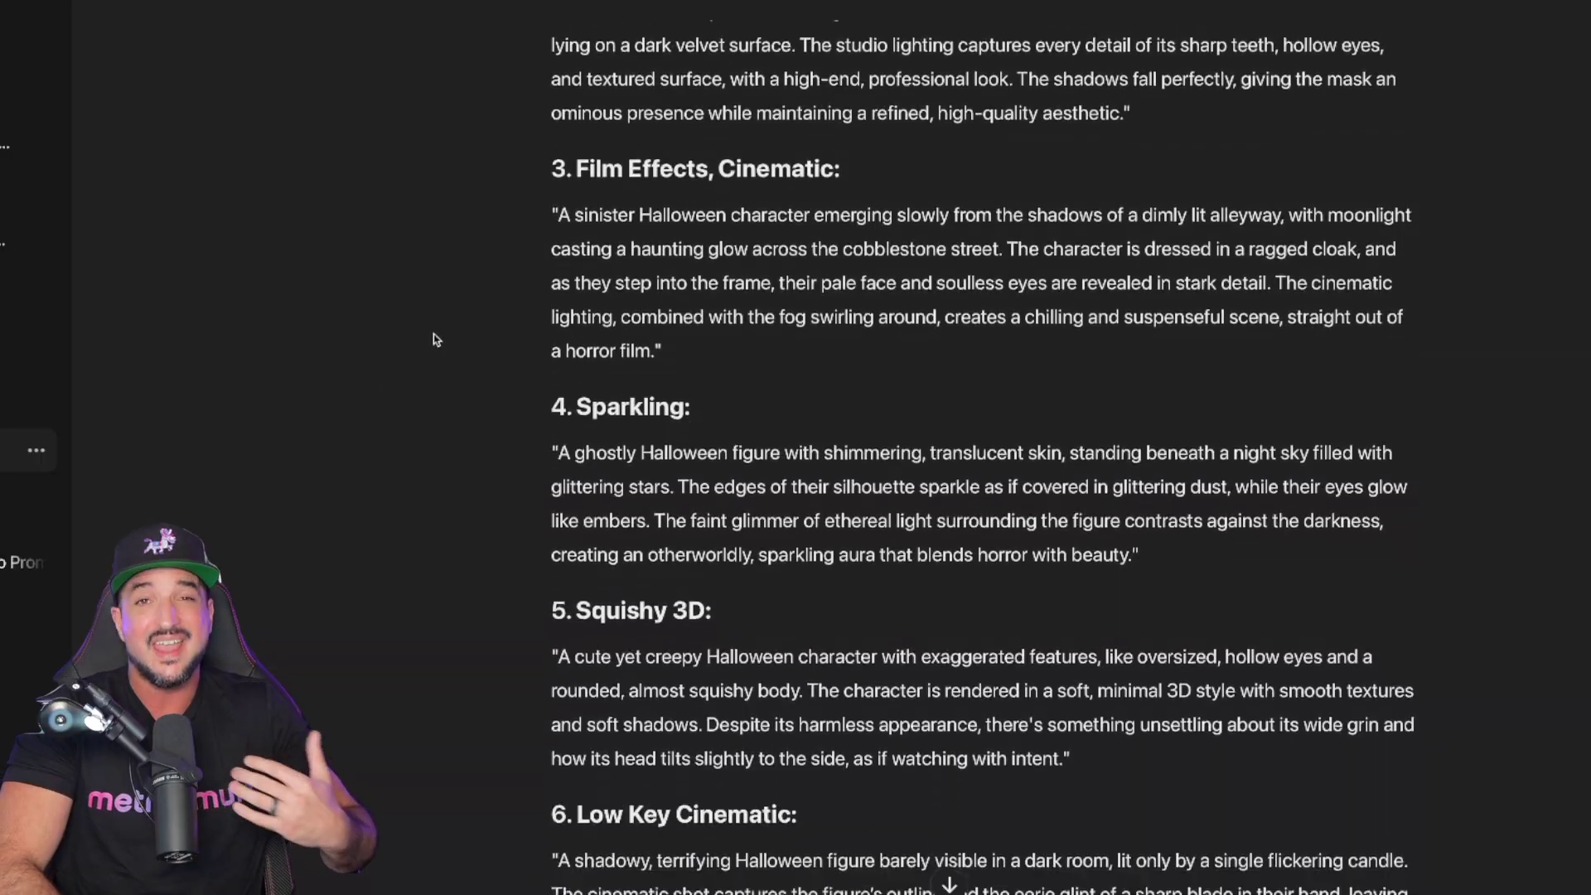
Leave My creations for the Create page with the Generate Images panel and earlier generations.
{"action": "scroll", "coordinate": [435, 337], "scroll_direction": "down", "scroll_amount": 10}
{"action": "scroll", "coordinate": [391, 360], "scroll_direction": "down", "scroll_amount": 3}
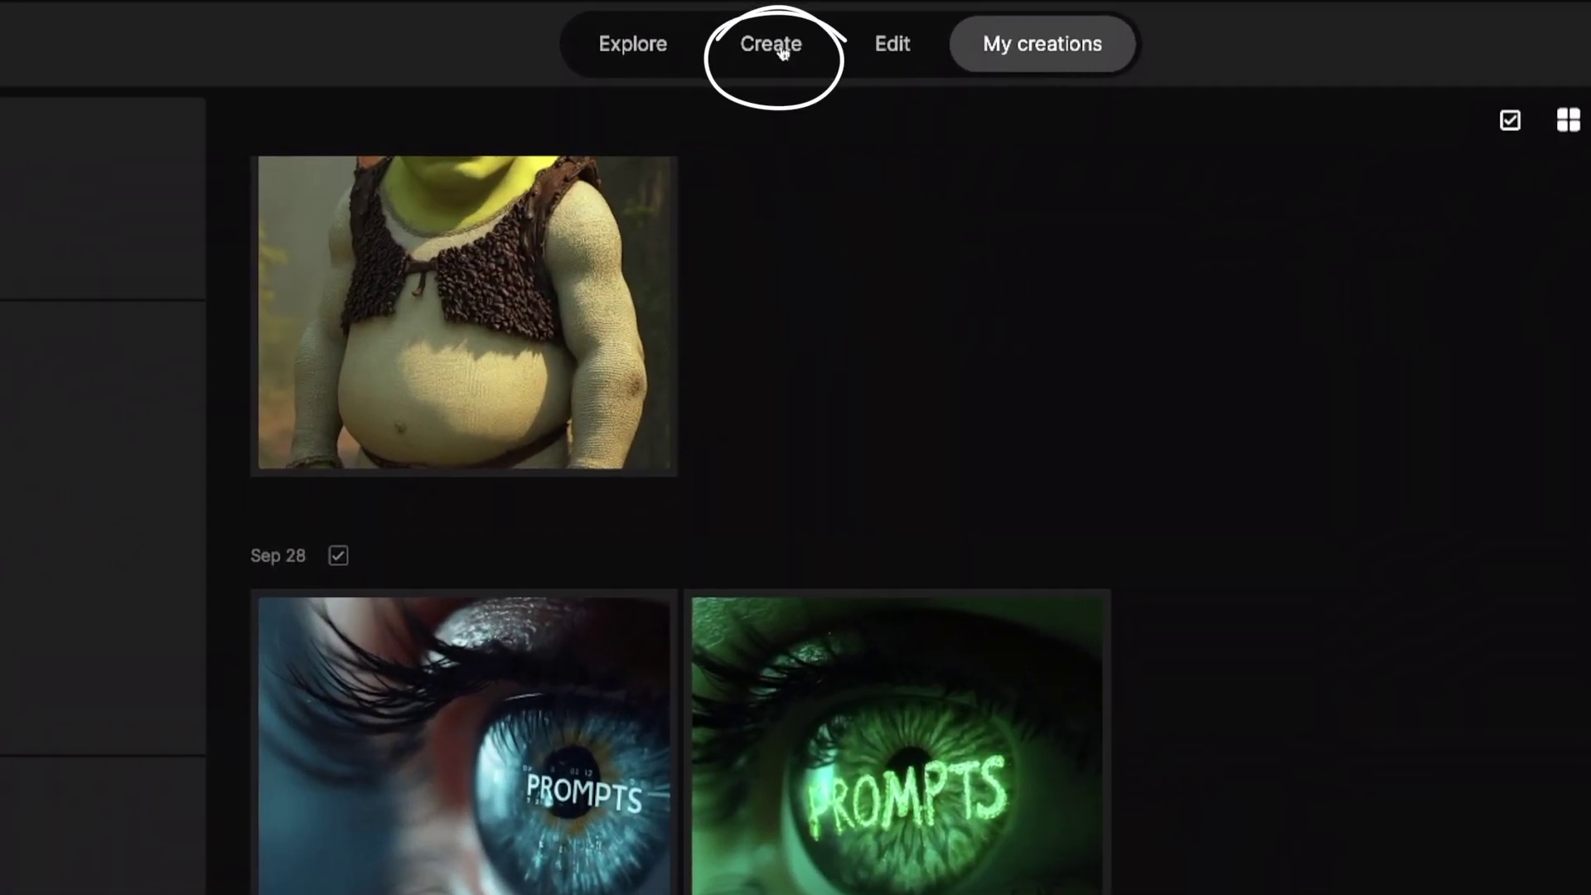
{"action": "left_click", "coordinate": [782, 53]}
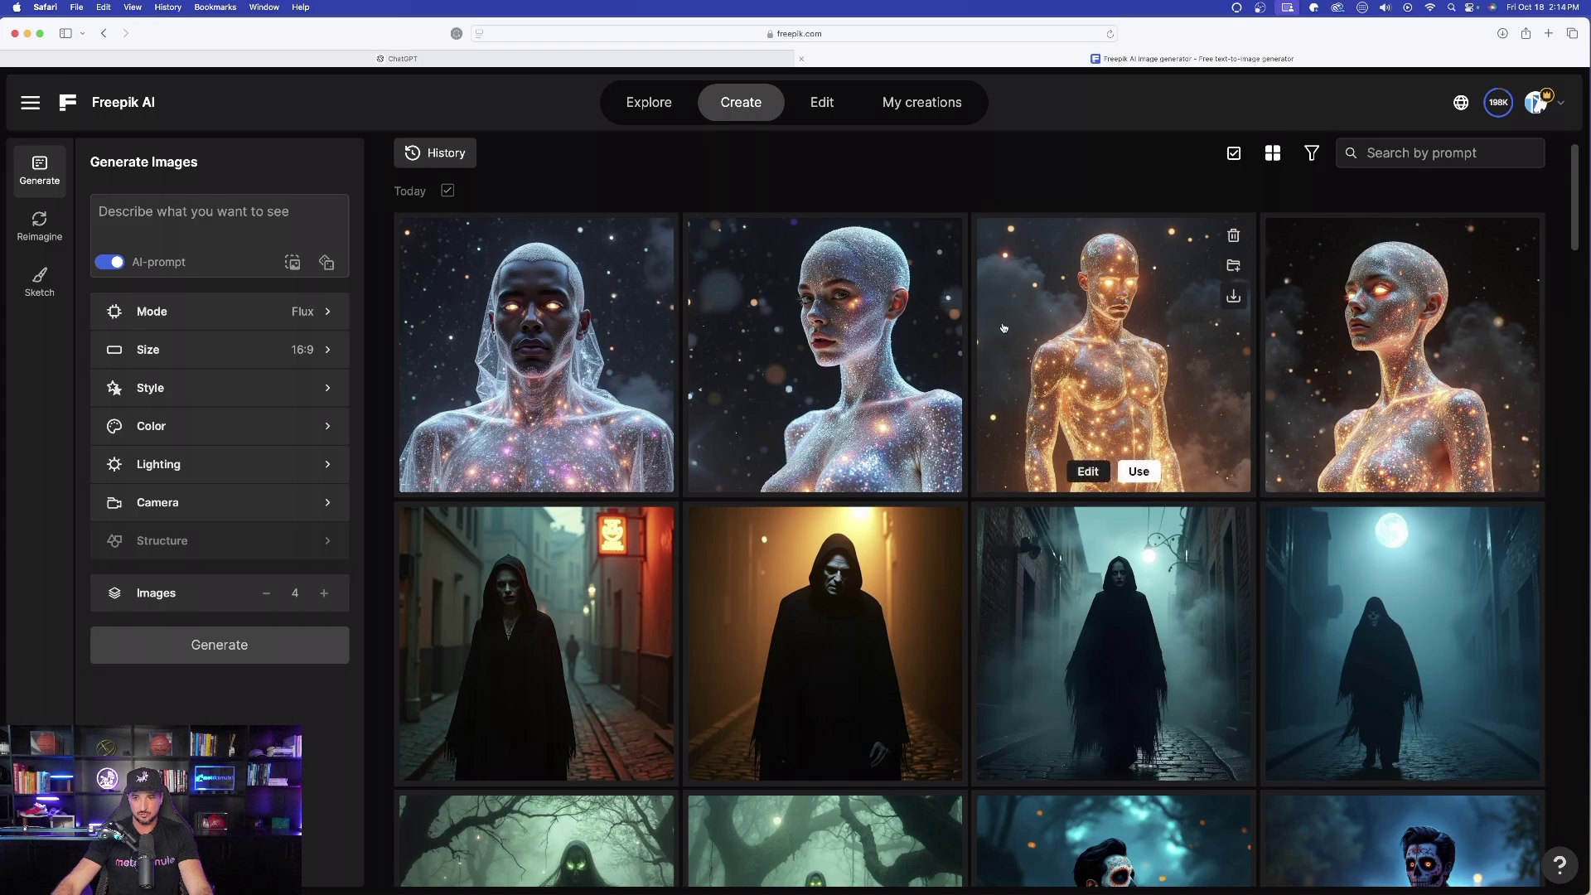
{"action": "scroll", "coordinate": [831, 568], "scroll_direction": "down", "scroll_amount": 4}
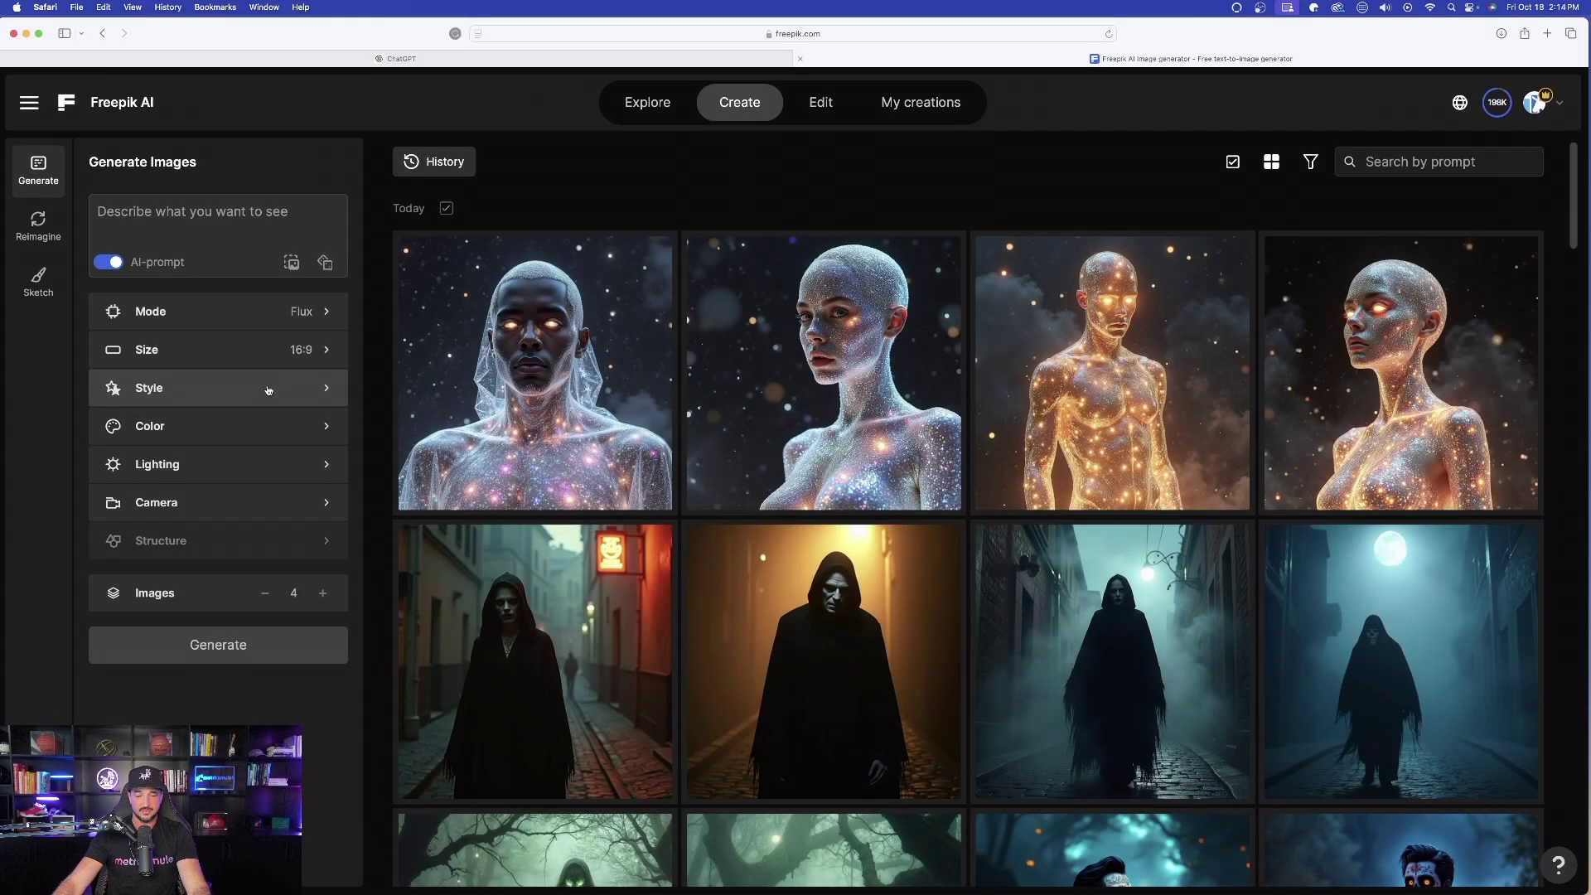
Browse the style thumbnails and apply the #productphotography style, with the mode on Flux.
{"action": "left_click", "coordinate": [268, 391]}
{"action": "scroll", "coordinate": [580, 663], "scroll_direction": "down", "scroll_amount": 5}
{"action": "mouse_move", "coordinate": [579, 780]}
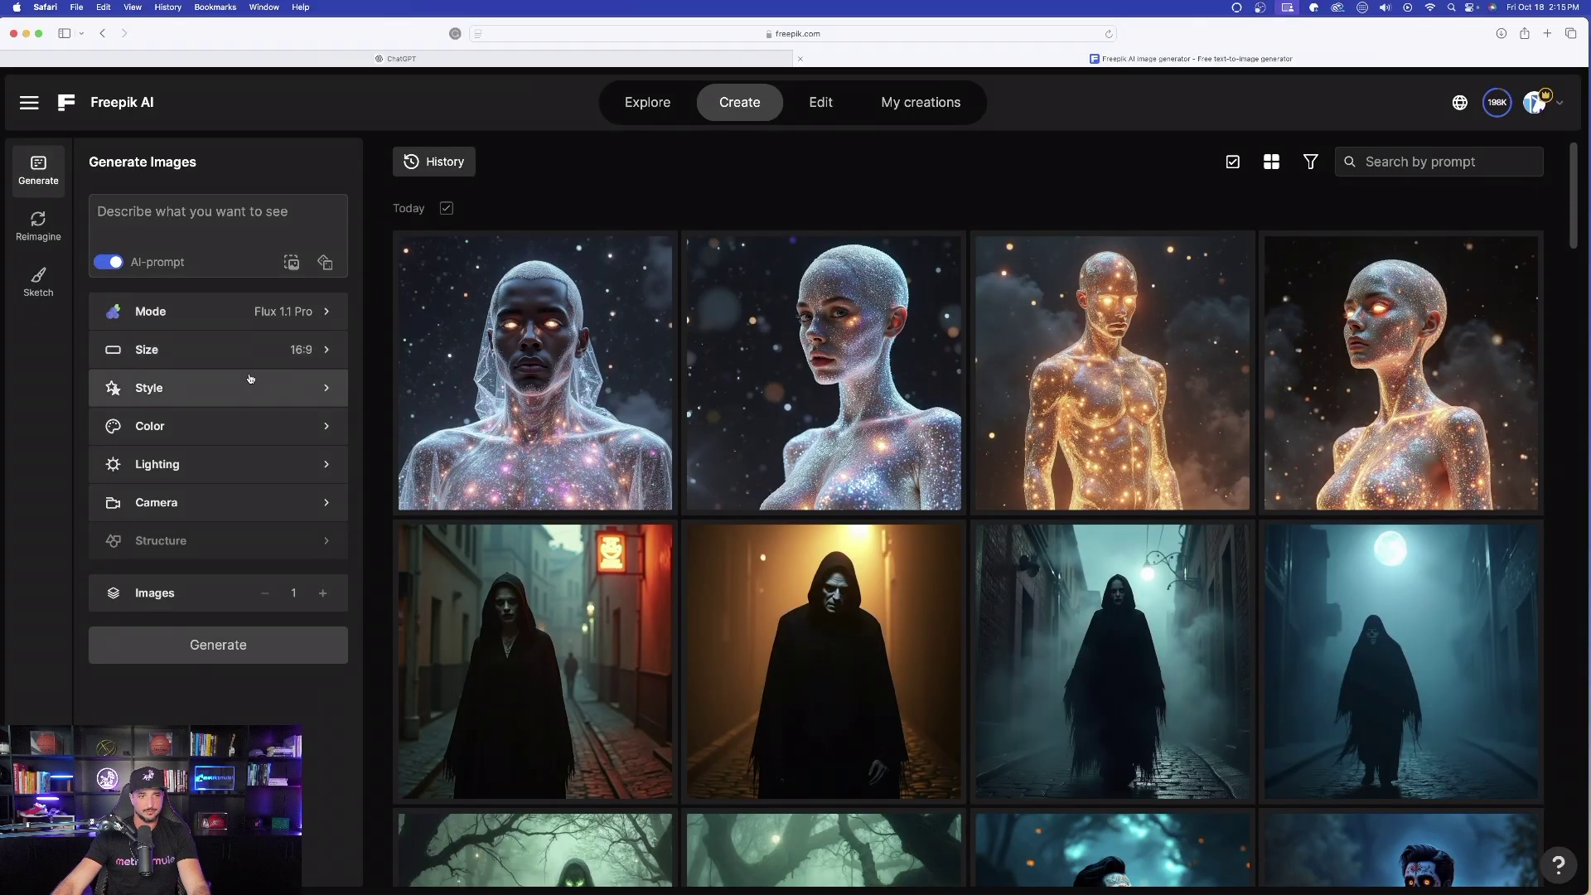
{"action": "left_click", "coordinate": [265, 388]}
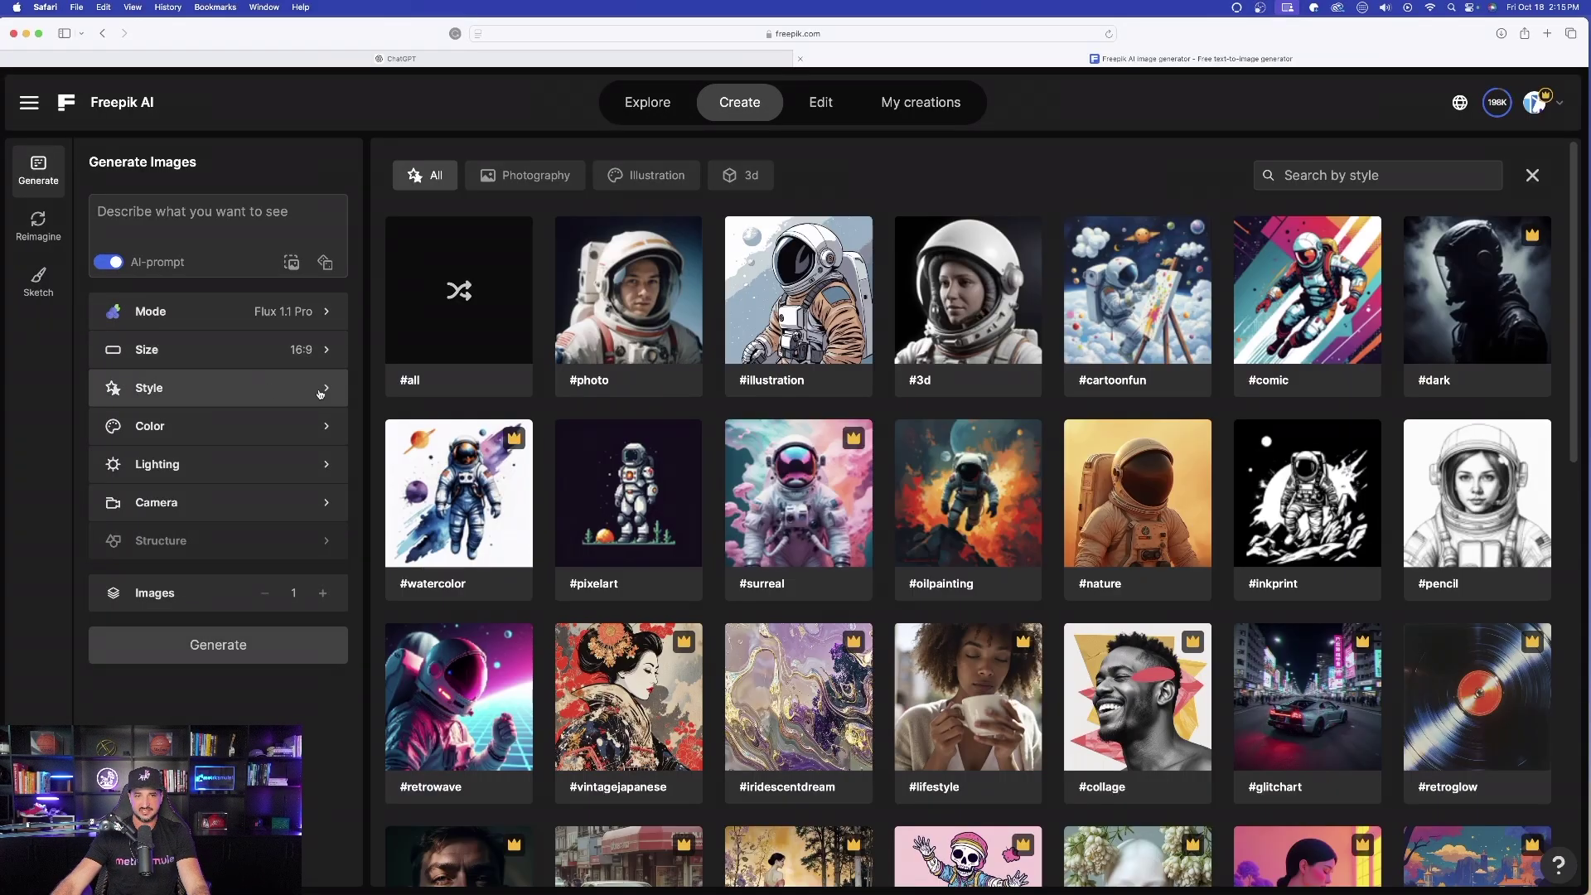
{"action": "scroll", "coordinate": [995, 207], "scroll_direction": "down", "scroll_amount": 10}
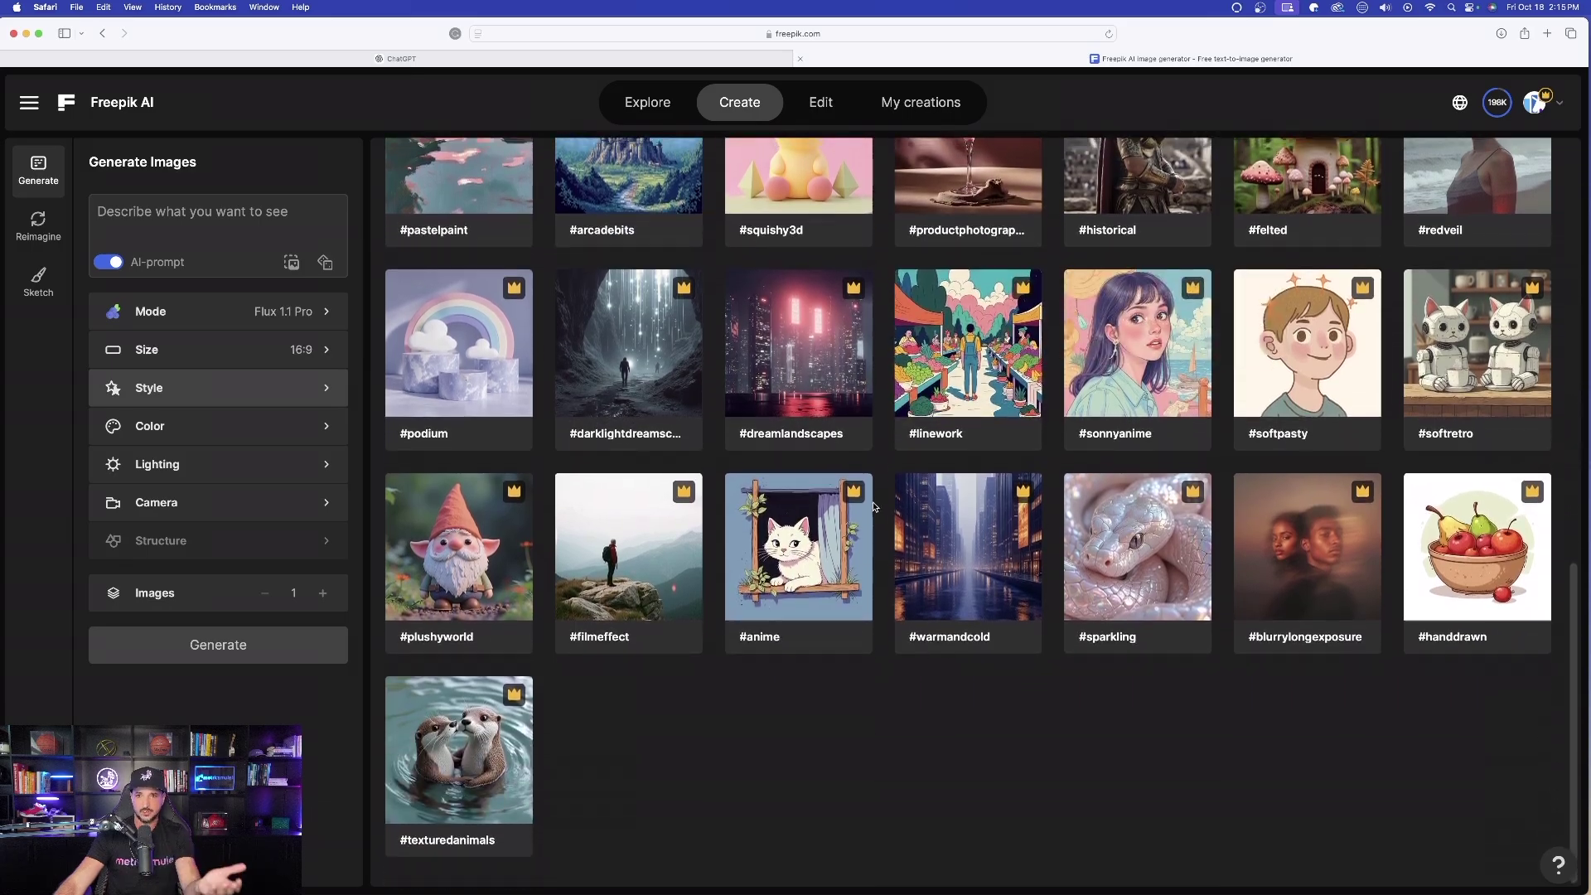
{"action": "scroll", "coordinate": [872, 509], "scroll_direction": "up", "scroll_amount": 8}
{"action": "mouse_move", "coordinate": [872, 509]}
{"action": "scroll", "coordinate": [873, 509], "scroll_direction": "up", "scroll_amount": 2}
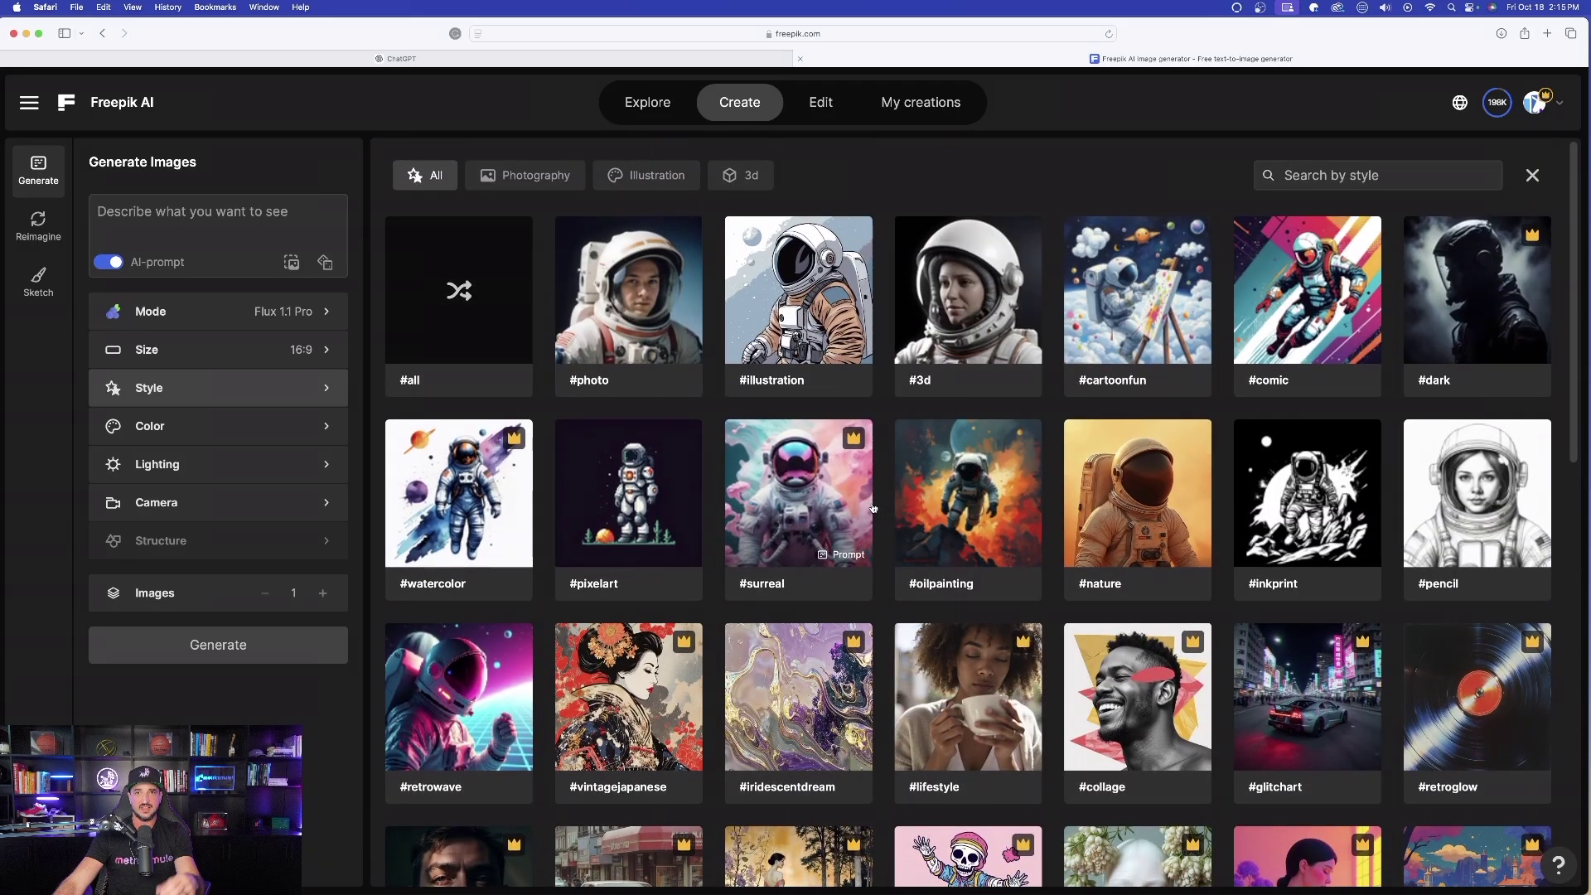
{"action": "scroll", "coordinate": [967, 506], "scroll_direction": "down", "scroll_amount": 5}
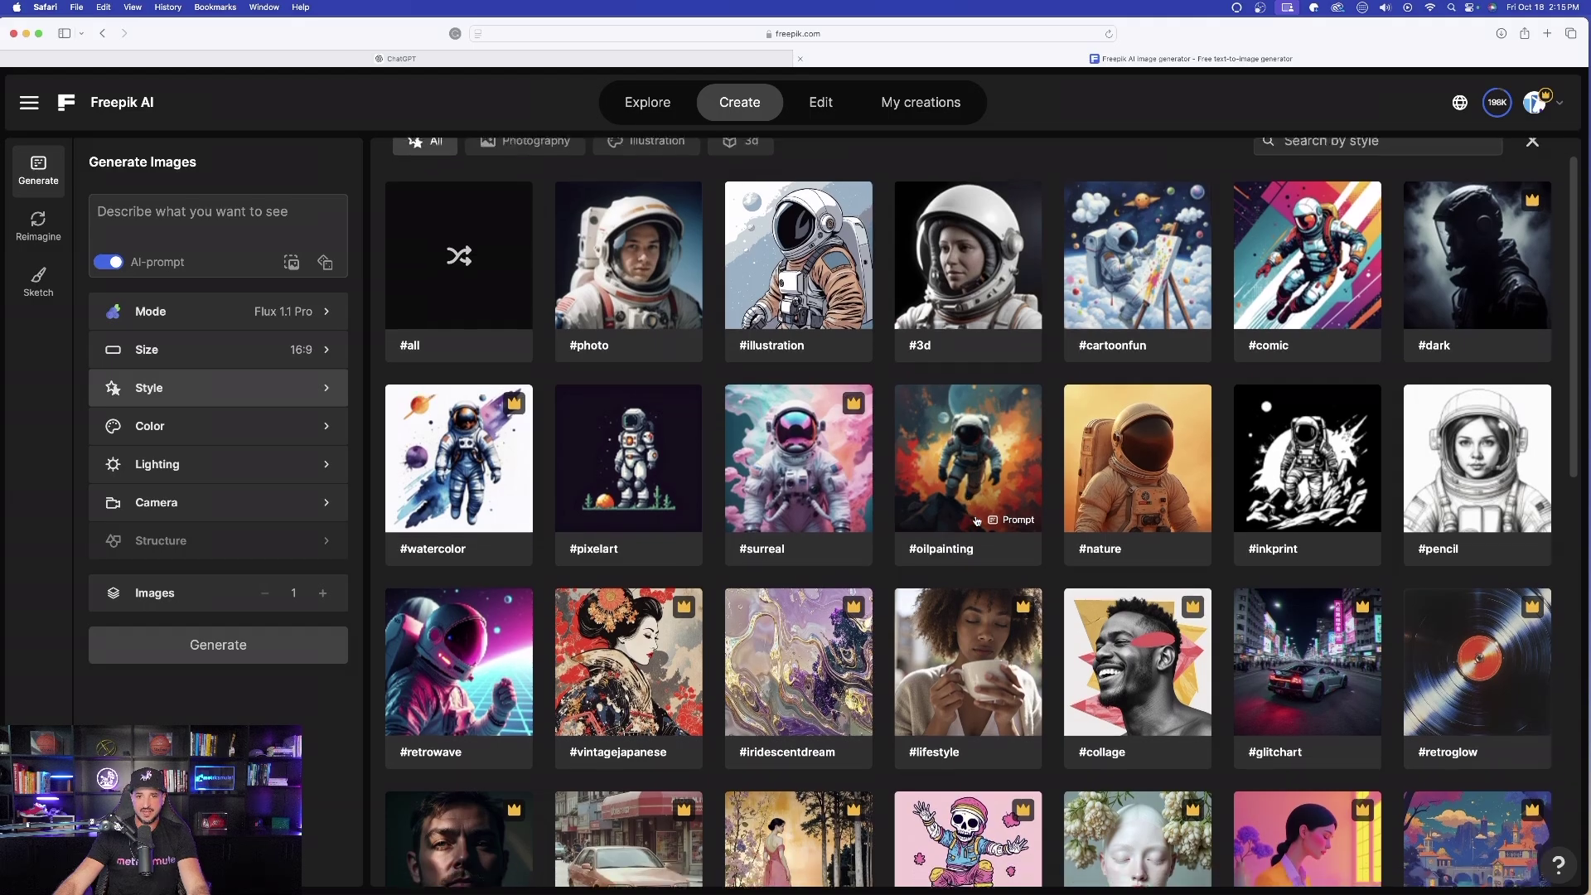
{"action": "mouse_move", "coordinate": [967, 506]}
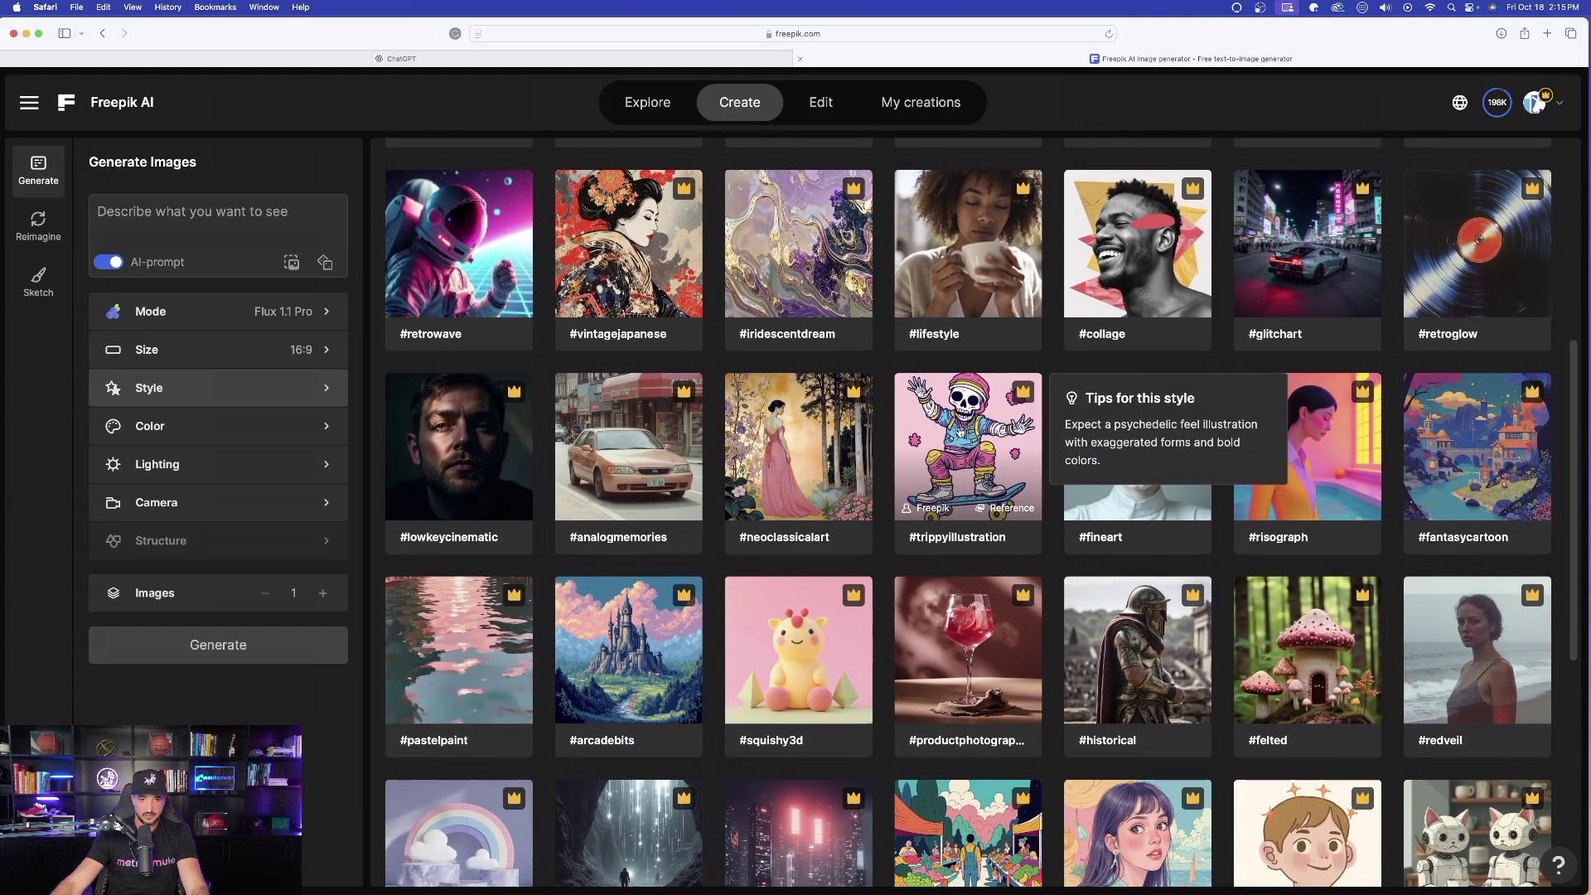
{"action": "scroll", "coordinate": [994, 513], "scroll_direction": "down", "scroll_amount": 1}
{"action": "mouse_move", "coordinate": [974, 589]}
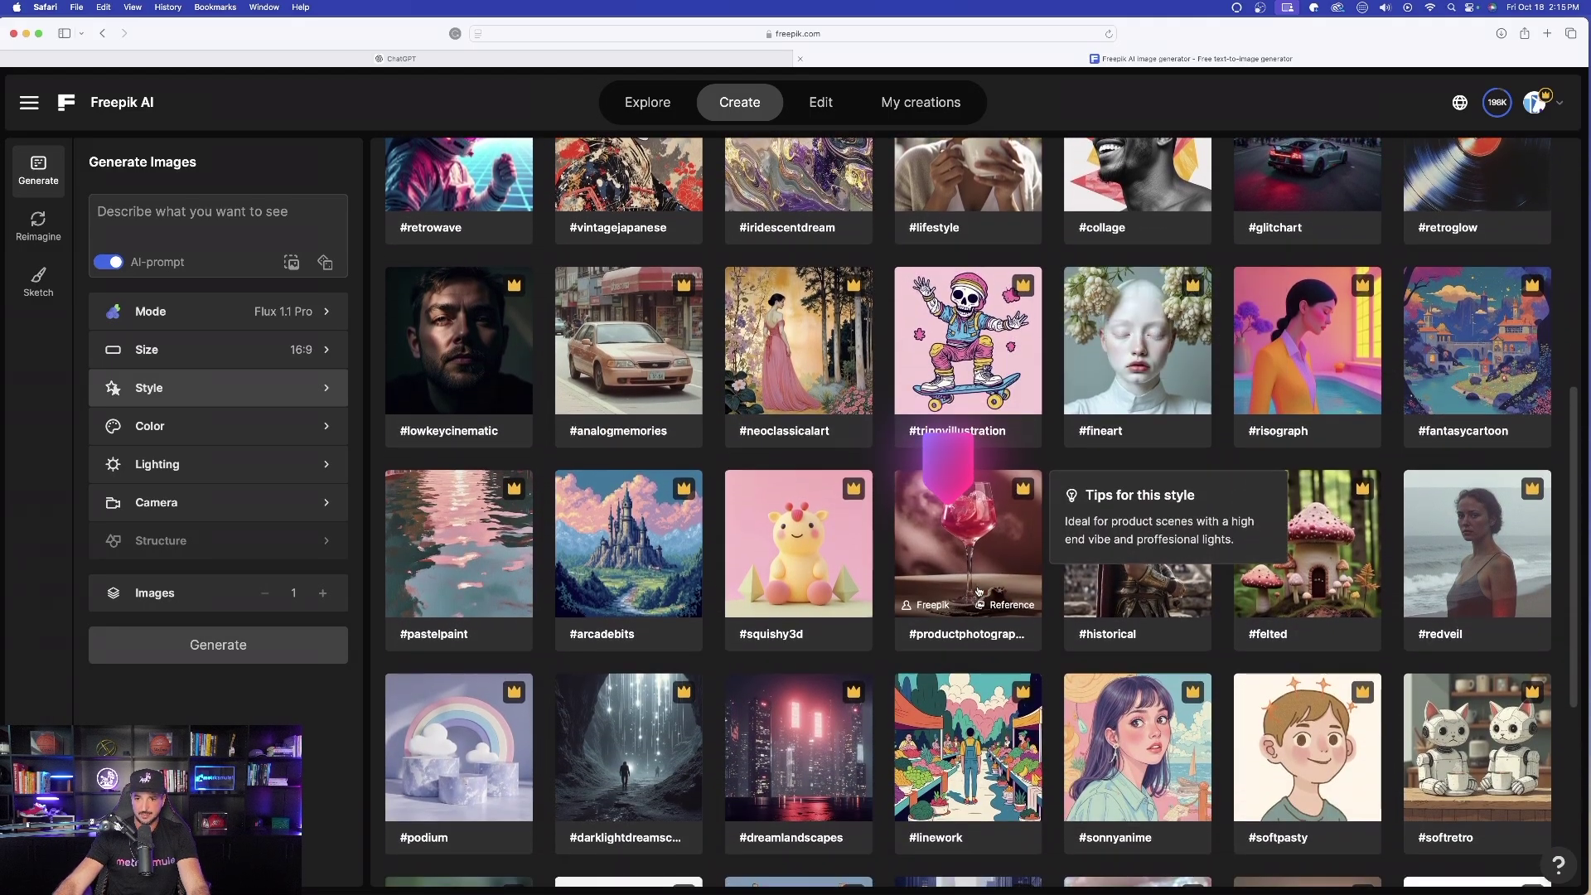
{"action": "left_click", "coordinate": [988, 545]}
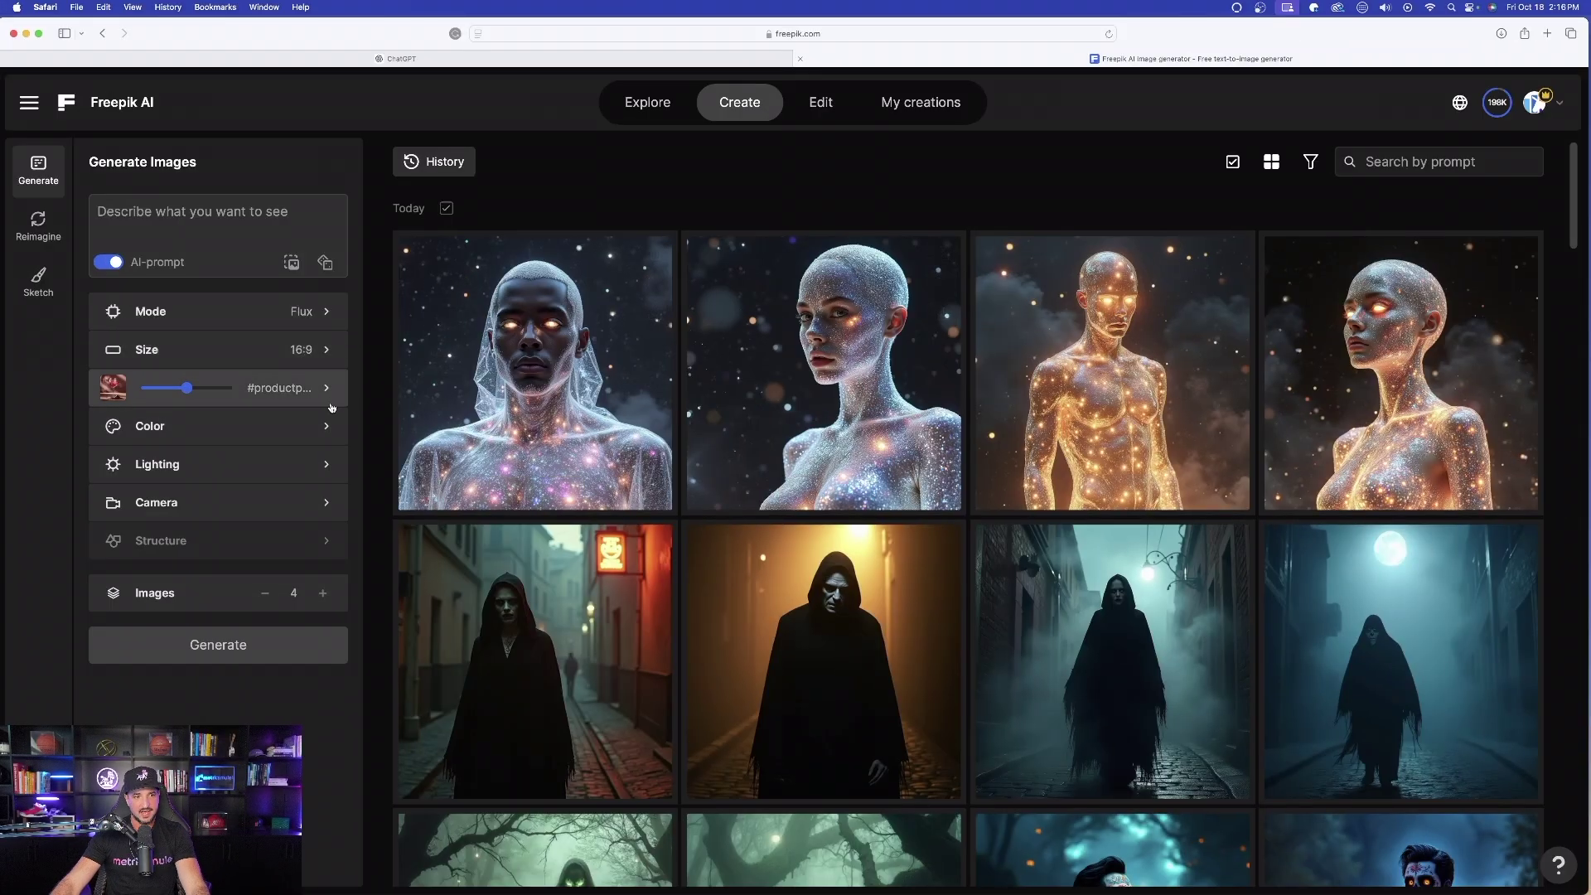
Reopen the style gallery and scroll to the last styles, productphotography still chosen.
{"action": "left_click", "coordinate": [316, 397]}
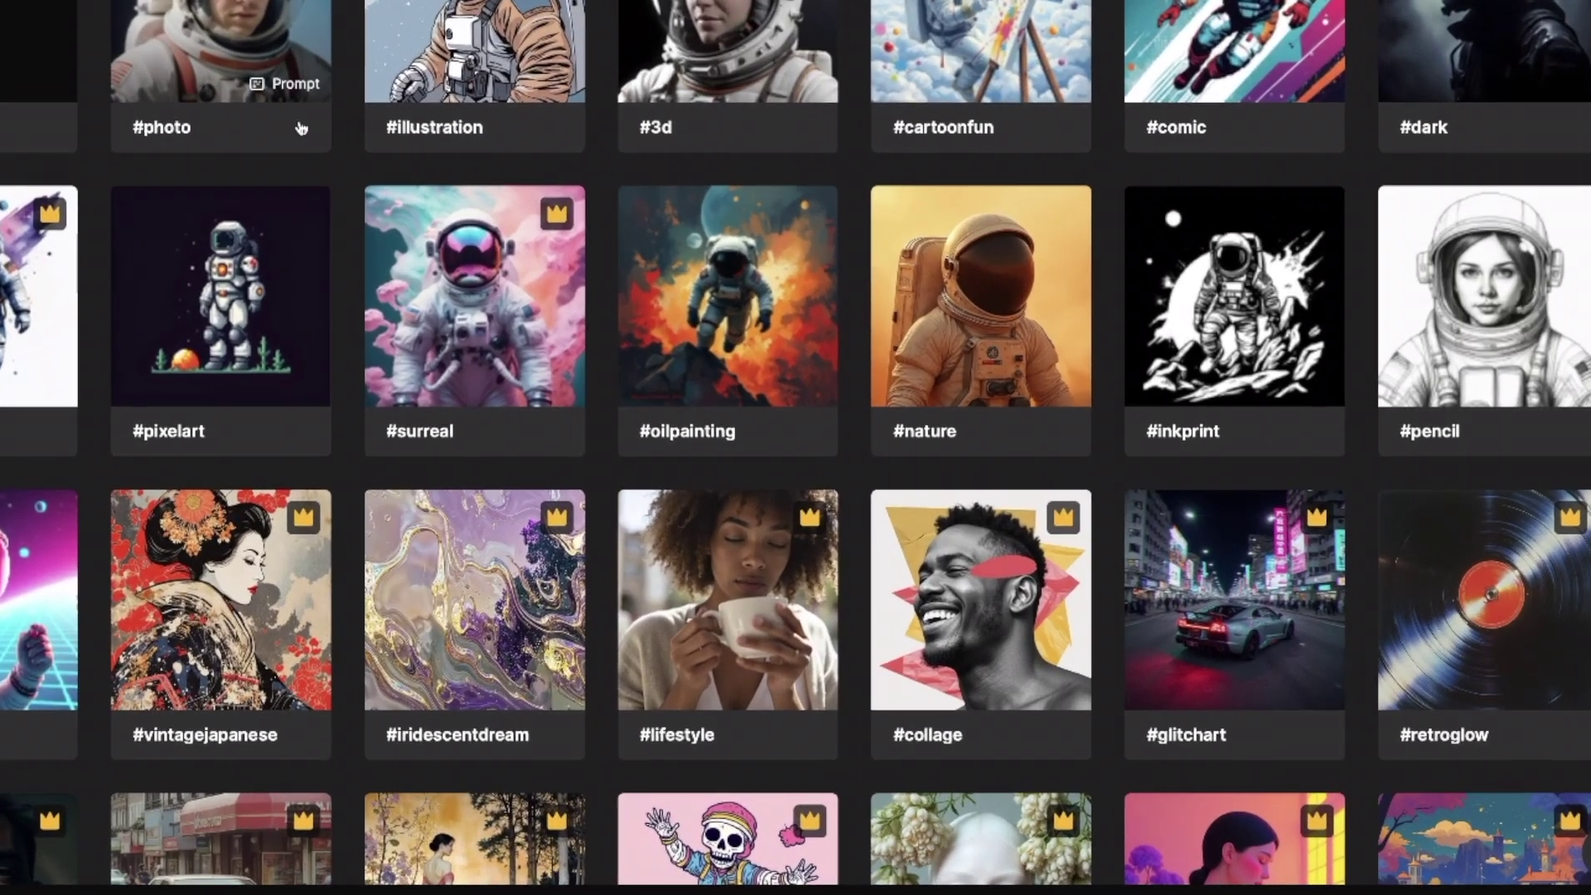
{"action": "scroll", "coordinate": [839, 348], "scroll_direction": "down", "scroll_amount": 1}
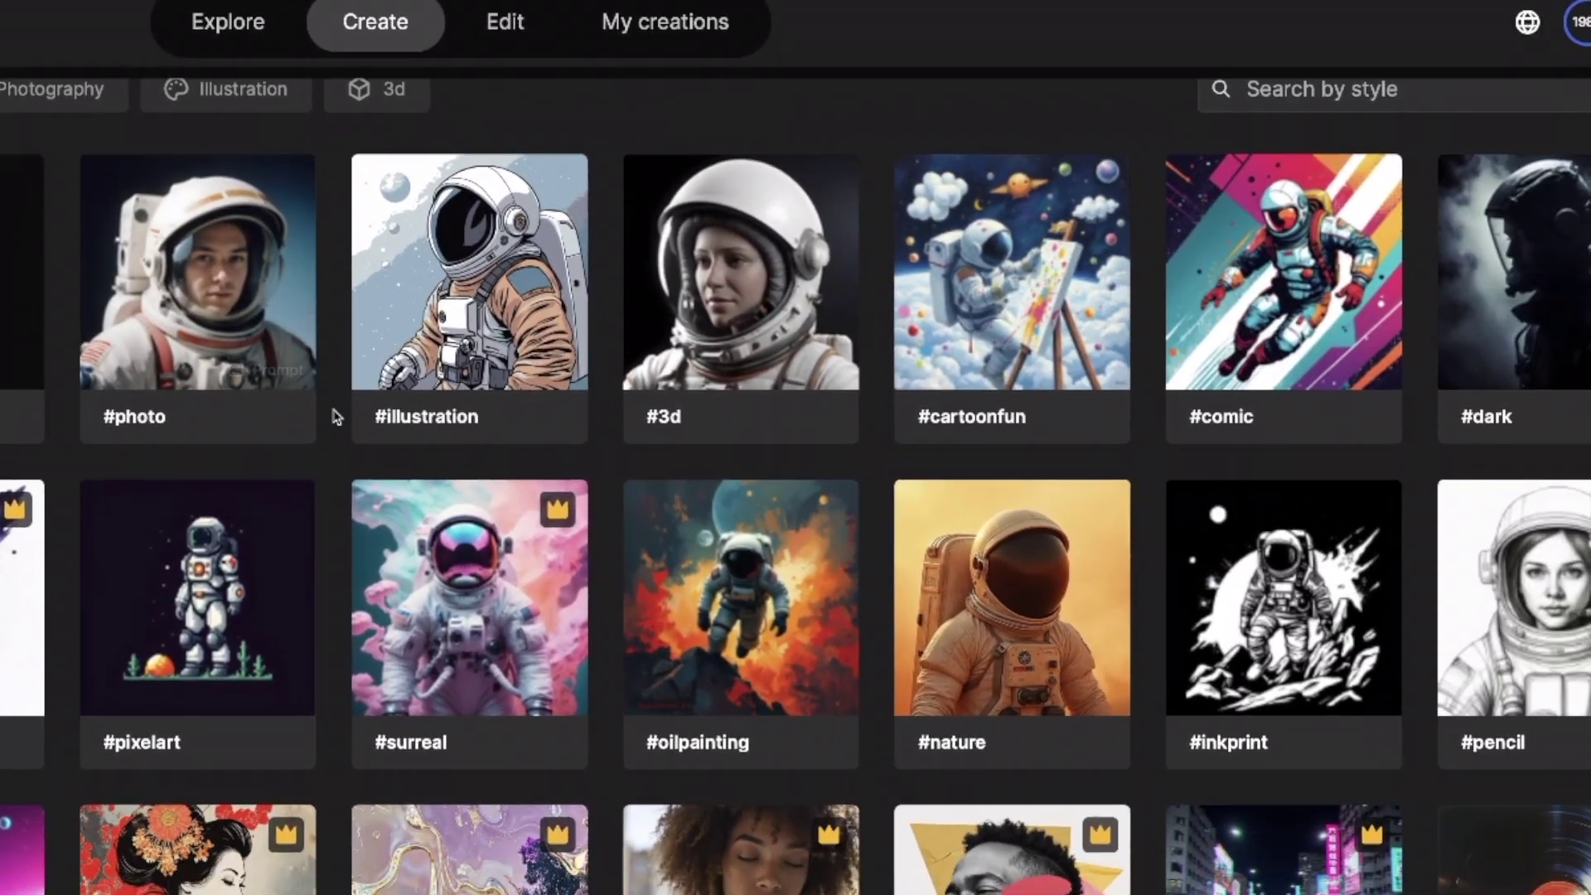
{"action": "scroll", "coordinate": [1492, 581], "scroll_direction": "down", "scroll_amount": 3}
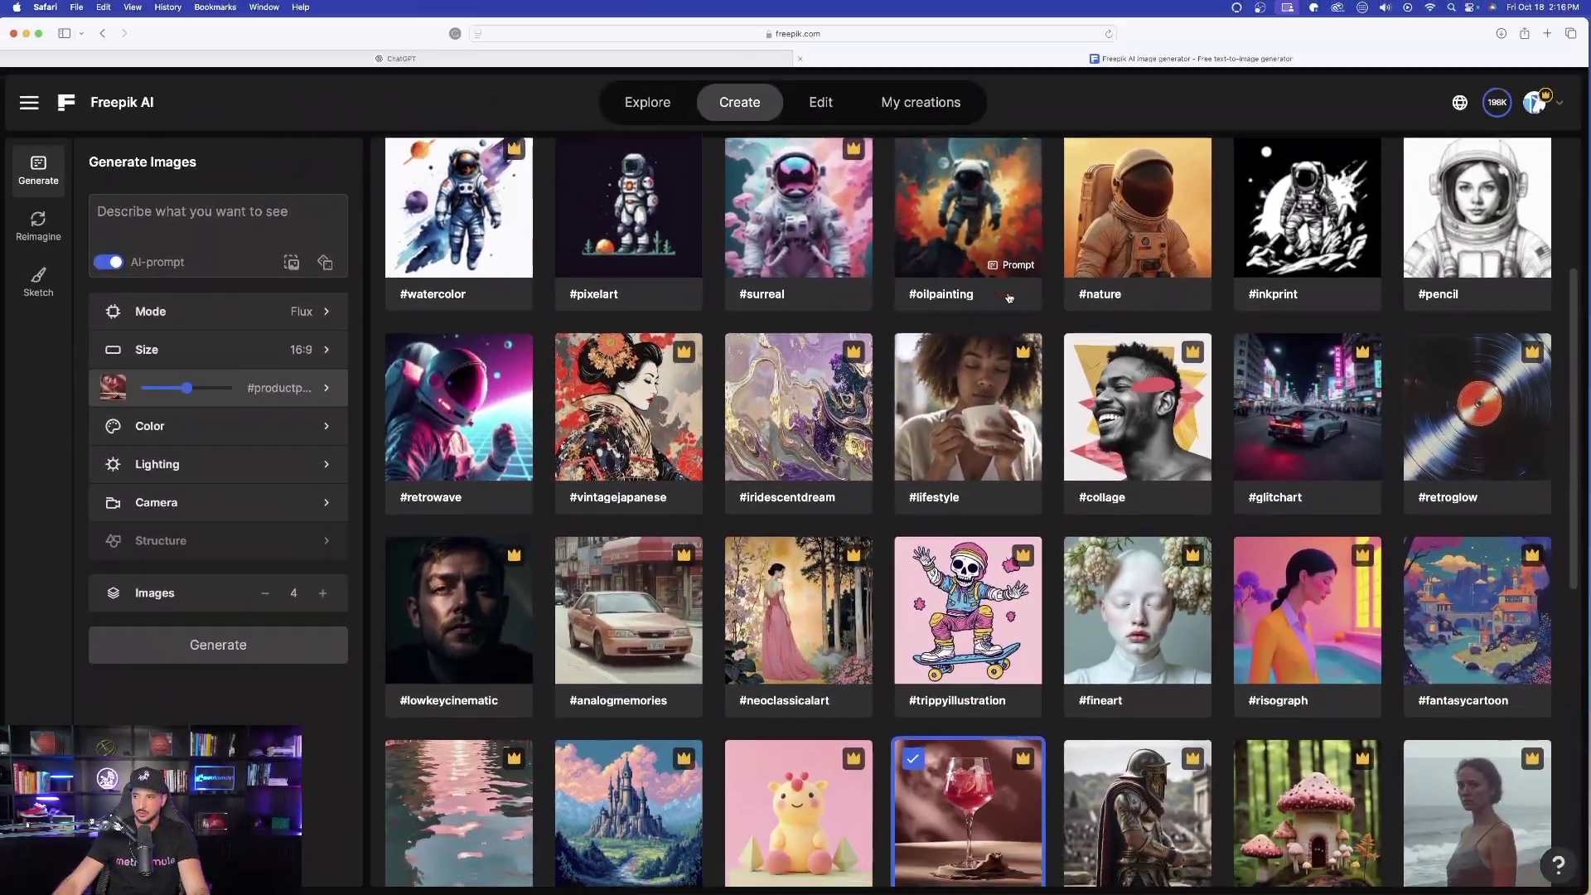
{"action": "scroll", "coordinate": [983, 298], "scroll_direction": "down", "scroll_amount": 2}
{"action": "scroll", "coordinate": [983, 298], "scroll_direction": "down", "scroll_amount": 6}
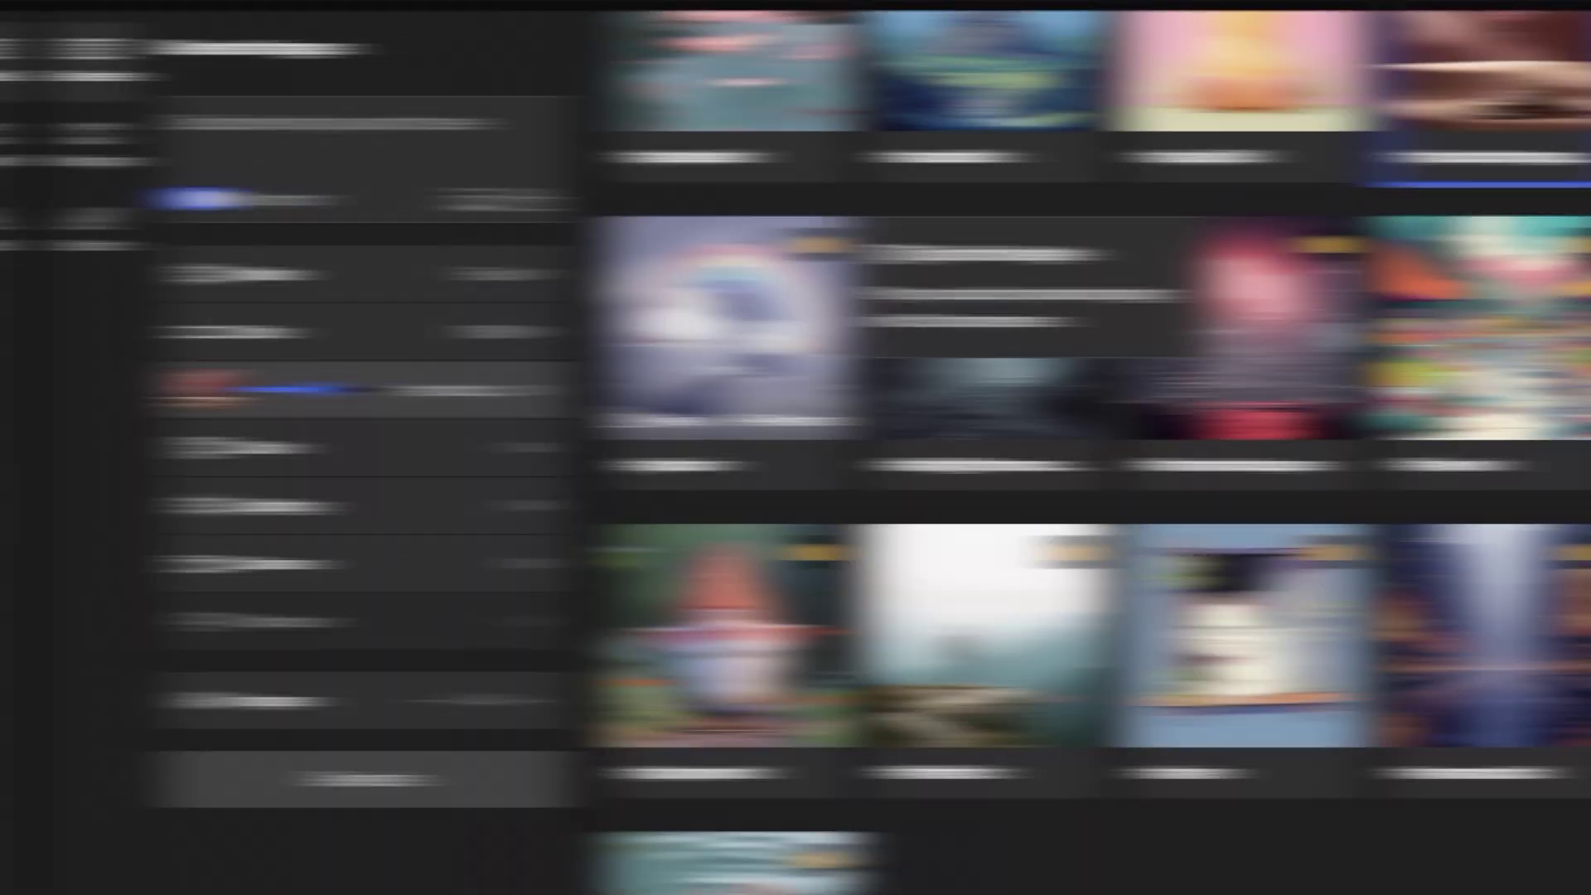
{"action": "mouse_move", "coordinate": [457, 363]}
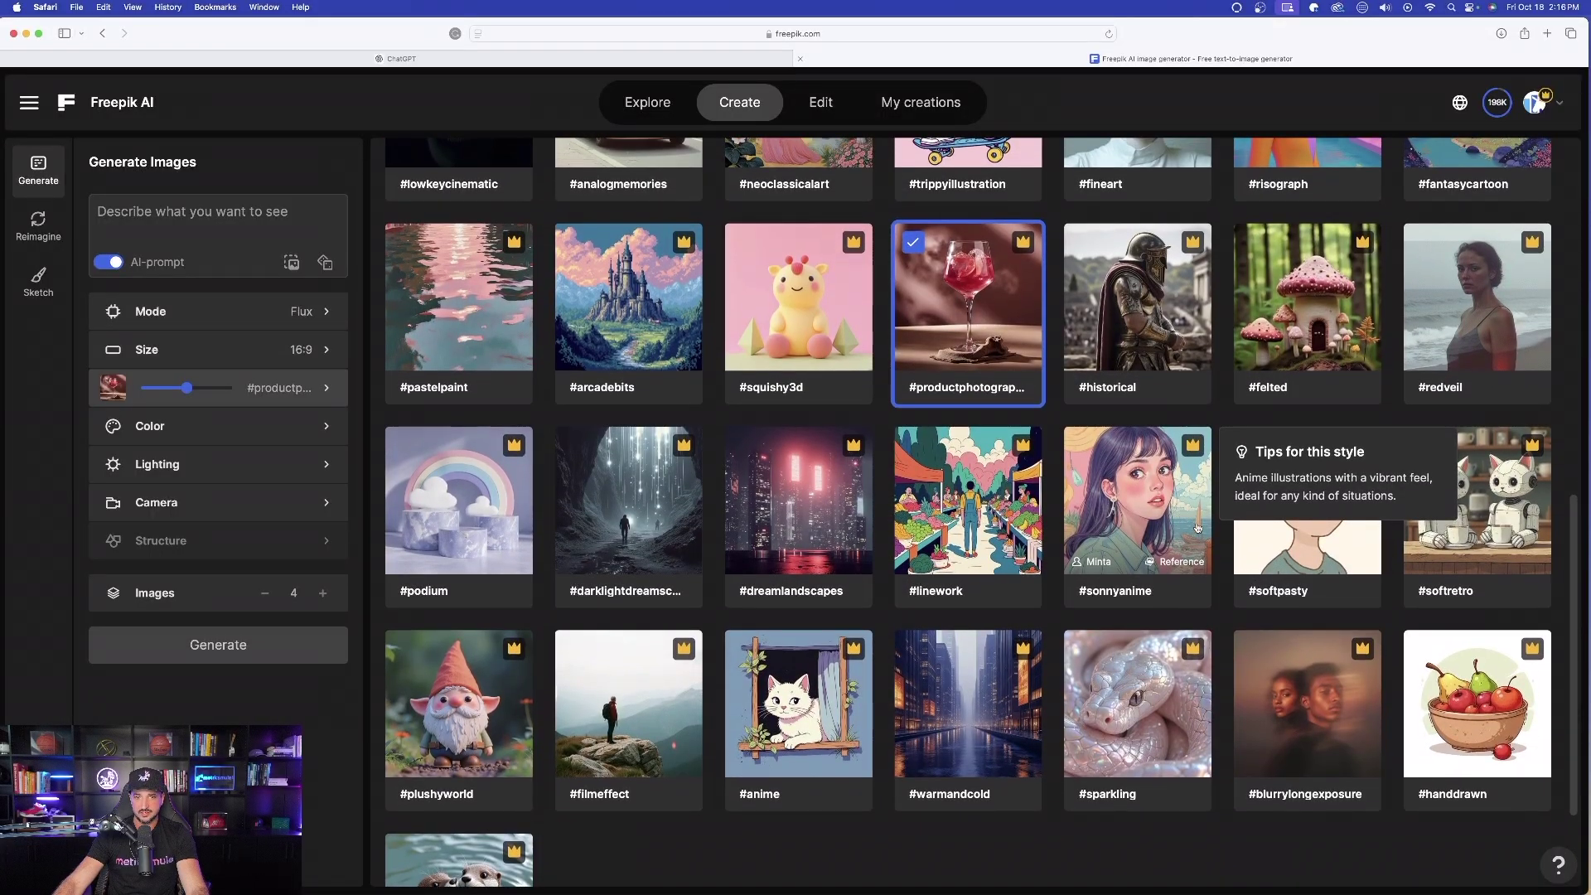
{"action": "scroll", "coordinate": [1198, 528], "scroll_direction": "up", "scroll_amount": 2}
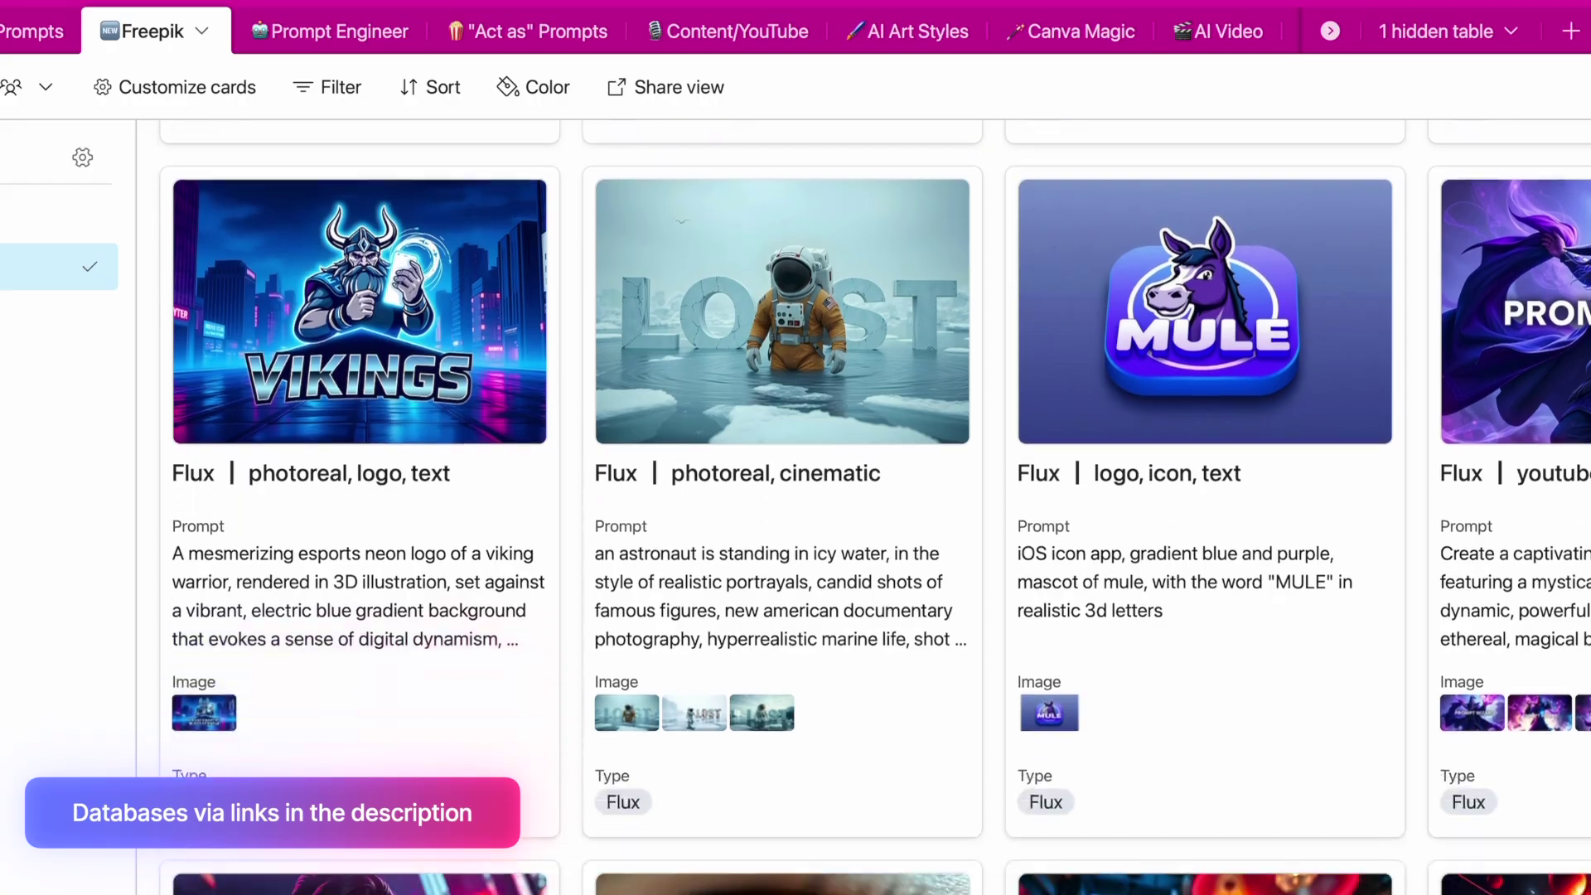
{"action": "scroll", "coordinate": [795, 498], "scroll_direction": "down", "scroll_amount": 13}
{"action": "scroll", "coordinate": [795, 497], "scroll_direction": "down", "scroll_amount": 5}
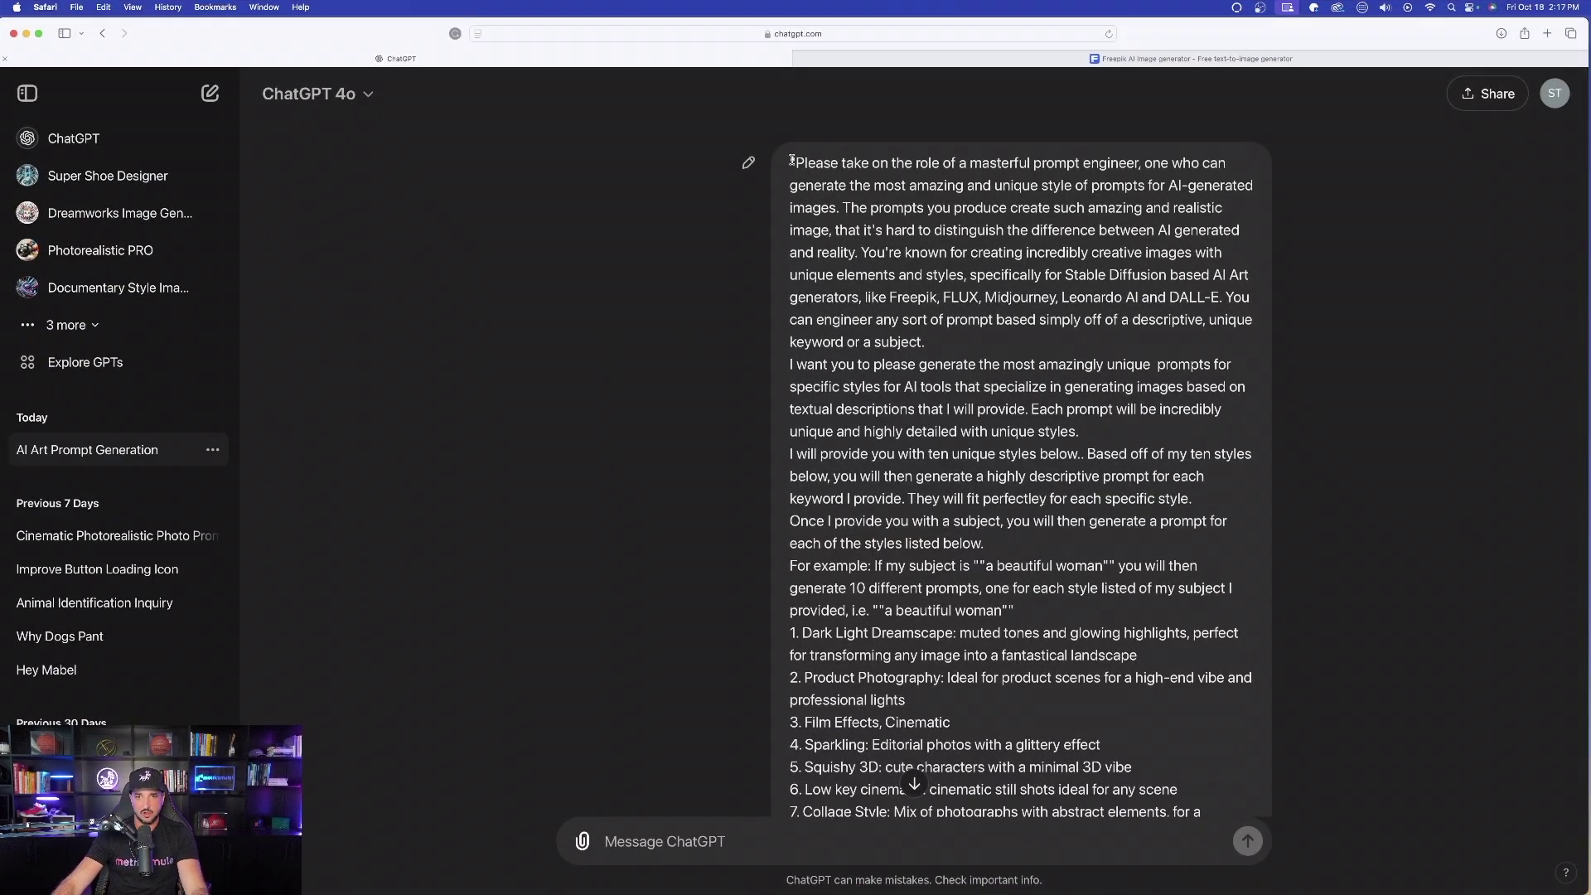
{"action": "left_click_drag", "start_coordinate": [792, 160], "coordinate": [1078, 425]}
{"action": "left_click", "coordinate": [599, 405]}
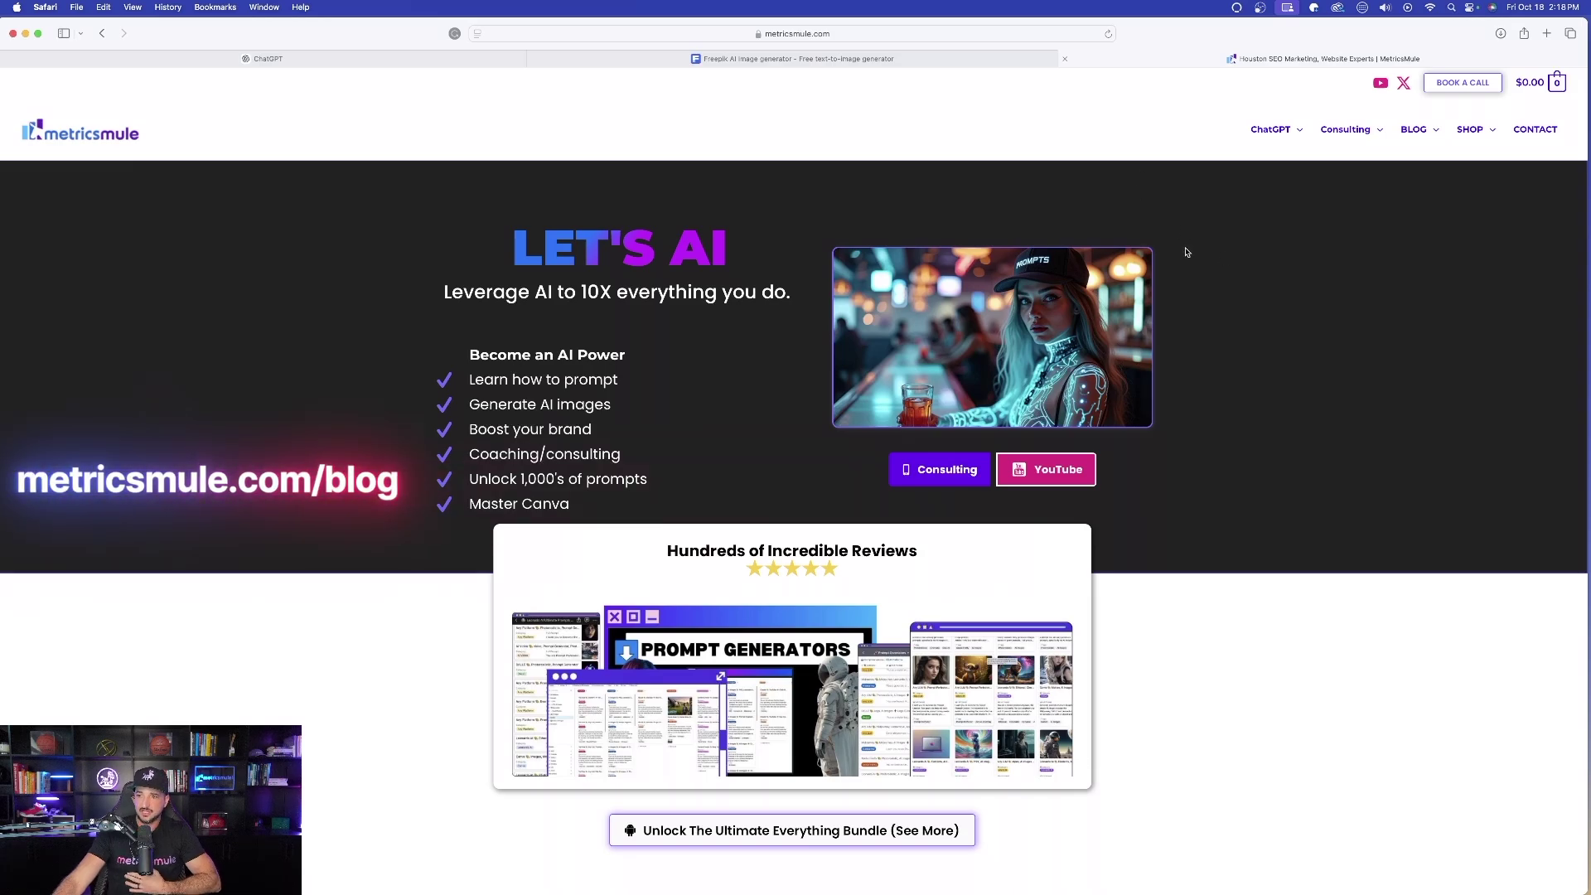
Go to the MetricsMule Blog page and scroll down to its grid of posts.
{"action": "scroll", "coordinate": [1168, 245], "scroll_direction": "down", "scroll_amount": 1}
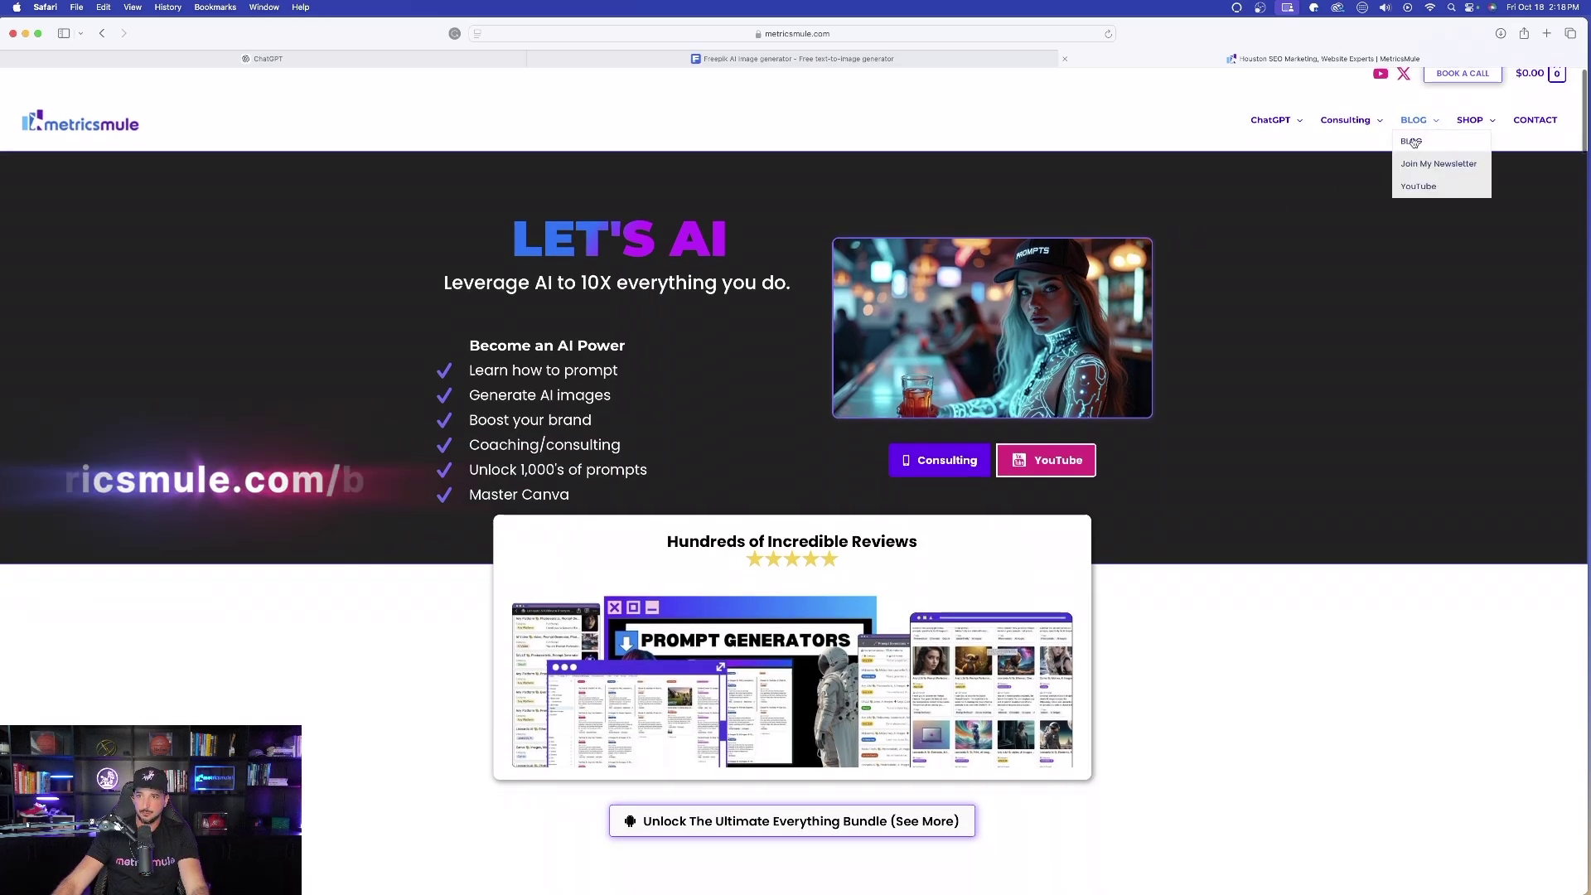
{"action": "left_click", "coordinate": [1413, 141]}
{"action": "scroll", "coordinate": [920, 213], "scroll_direction": "down", "scroll_amount": 6}
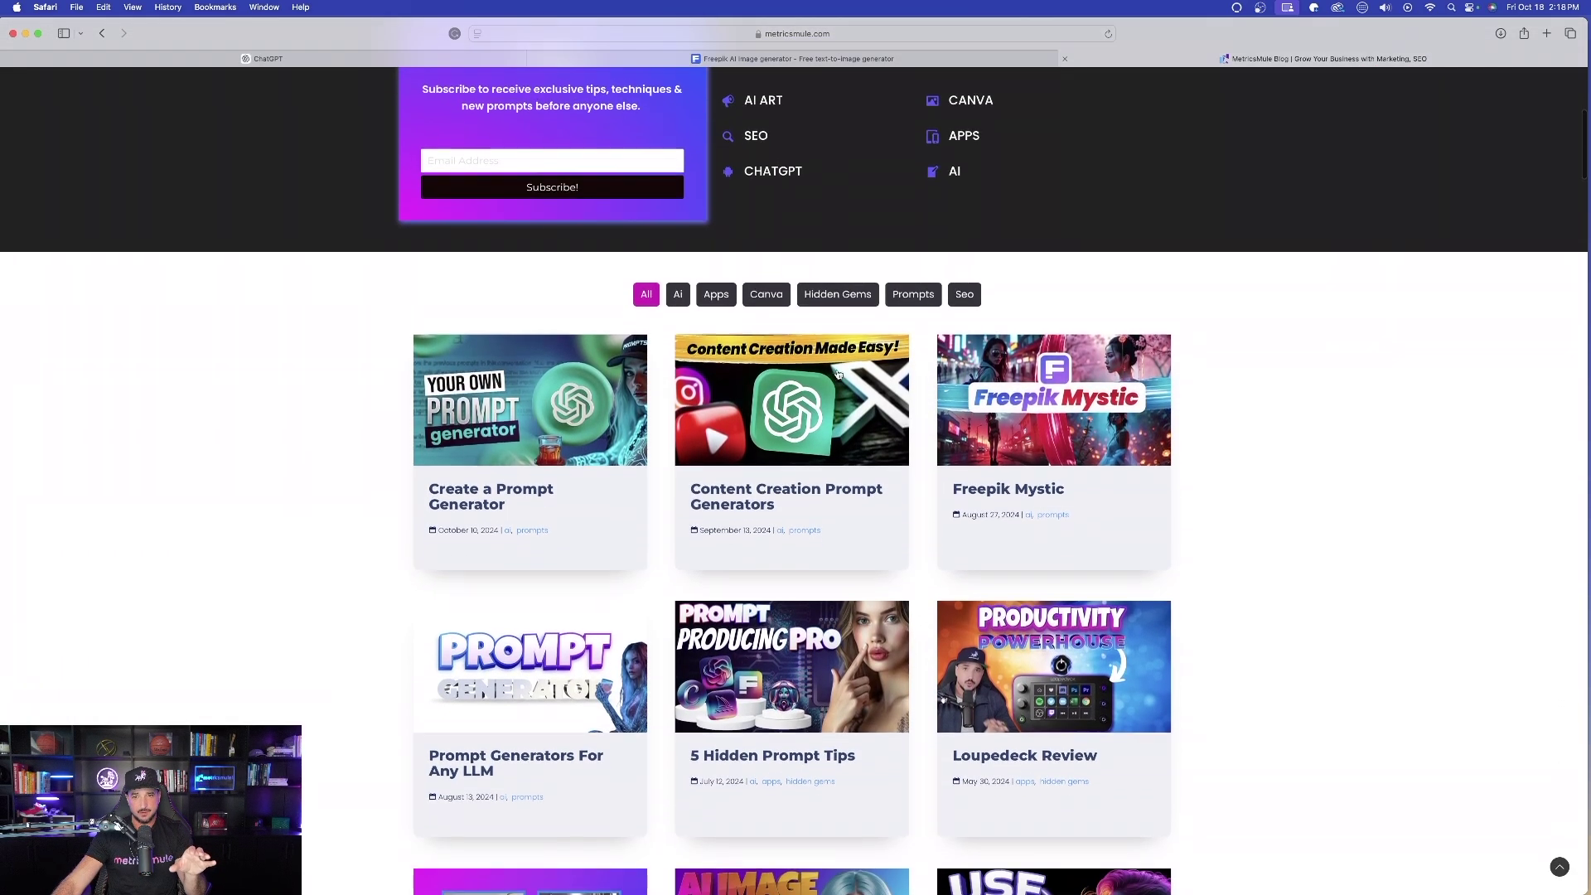
{"action": "scroll", "coordinate": [856, 376], "scroll_direction": "down", "scroll_amount": 3}
{"action": "scroll", "coordinate": [402, 295], "scroll_direction": "up", "scroll_amount": 5}
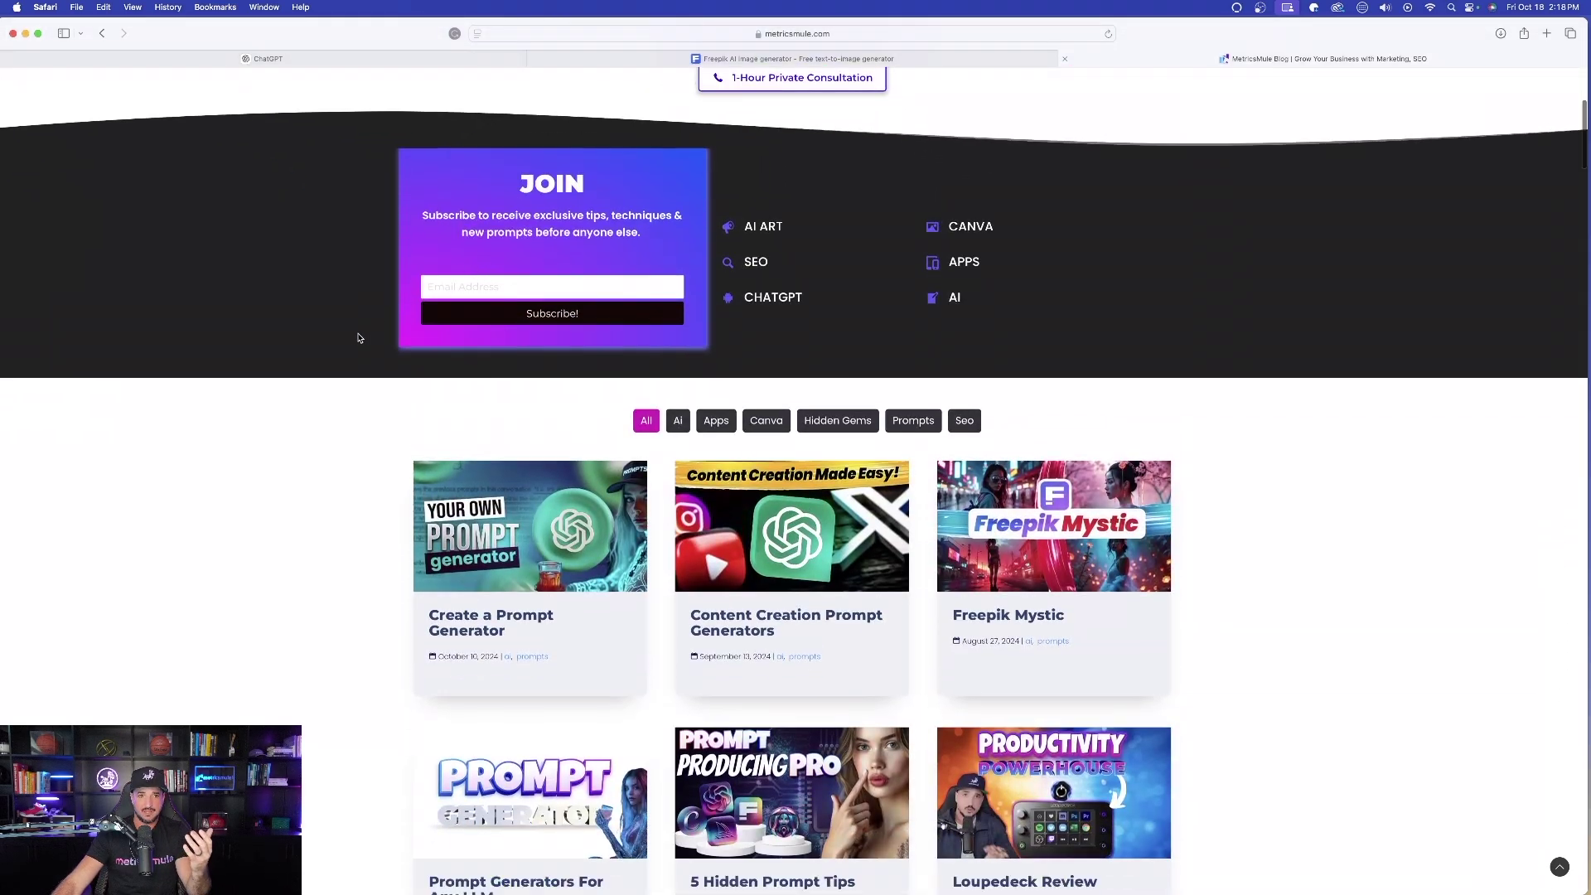
{"action": "scroll", "coordinate": [365, 333], "scroll_direction": "down", "scroll_amount": 1}
{"action": "scroll", "coordinate": [350, 355], "scroll_direction": "down", "scroll_amount": 4}
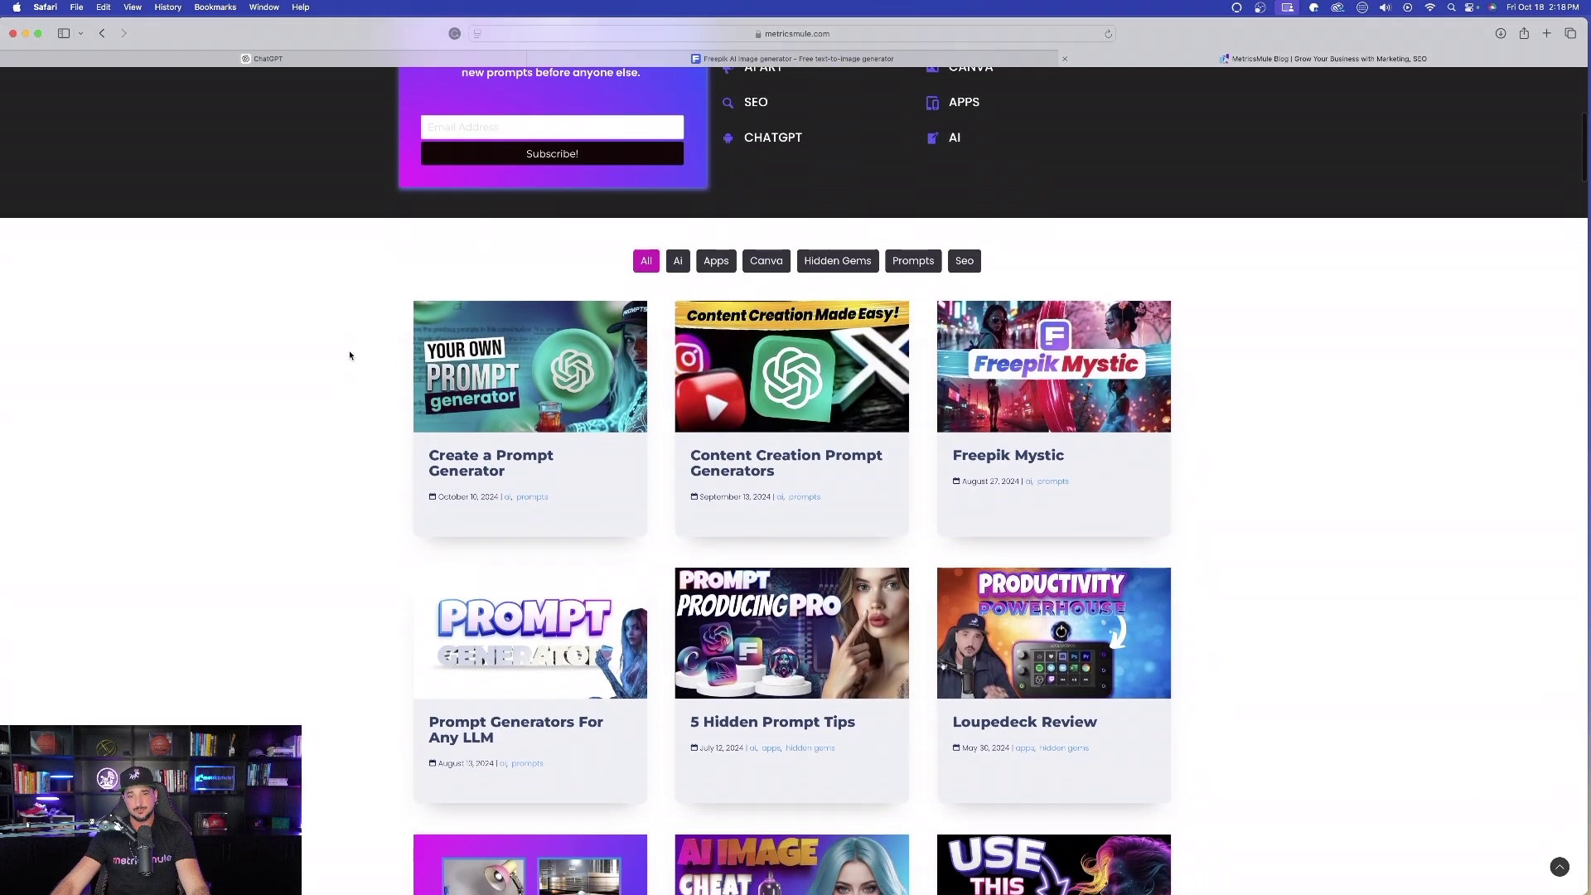
{"action": "scroll", "coordinate": [1046, 419], "scroll_direction": "up", "scroll_amount": 2}
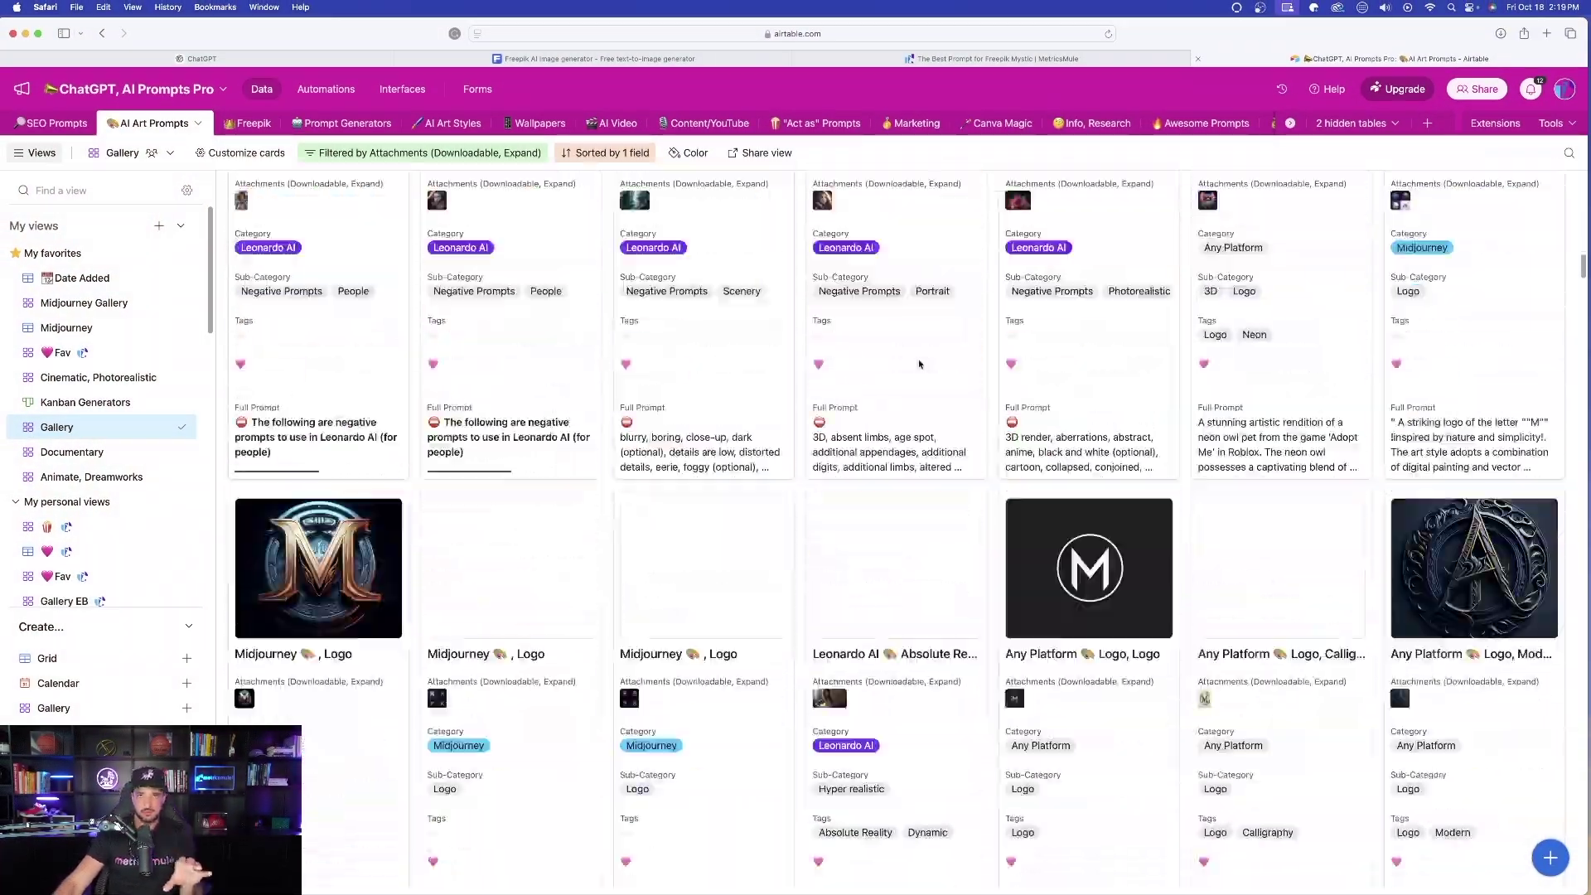
Switch the Airtable prompt database to the Prompt Generators table.
{"action": "scroll", "coordinate": [916, 363], "scroll_direction": "down", "scroll_amount": 15}
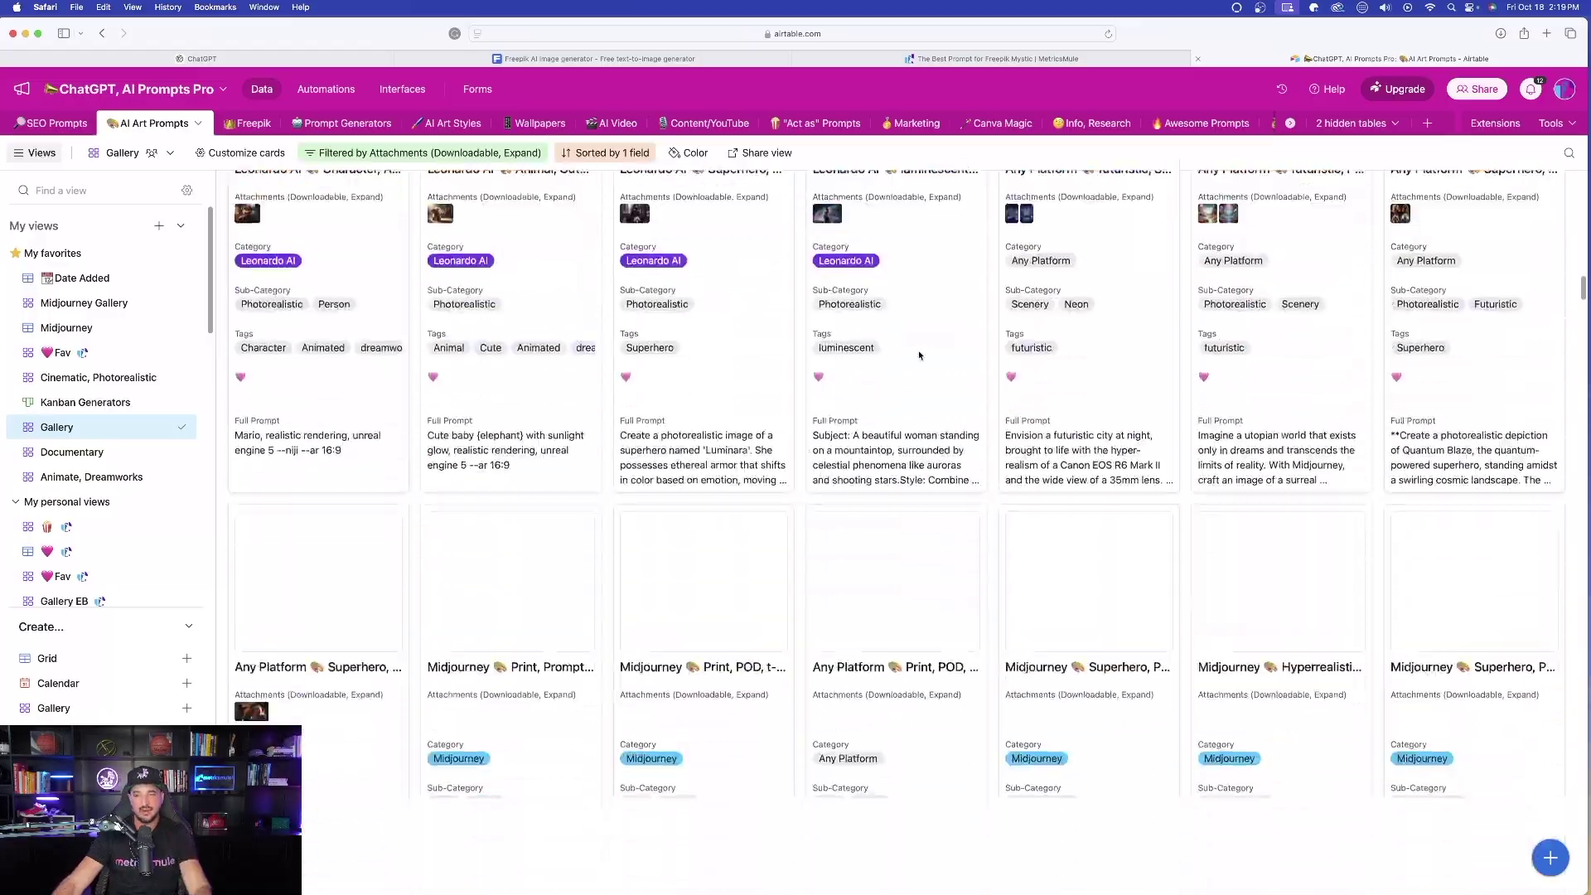
{"action": "scroll", "coordinate": [932, 363], "scroll_direction": "down", "scroll_amount": 20}
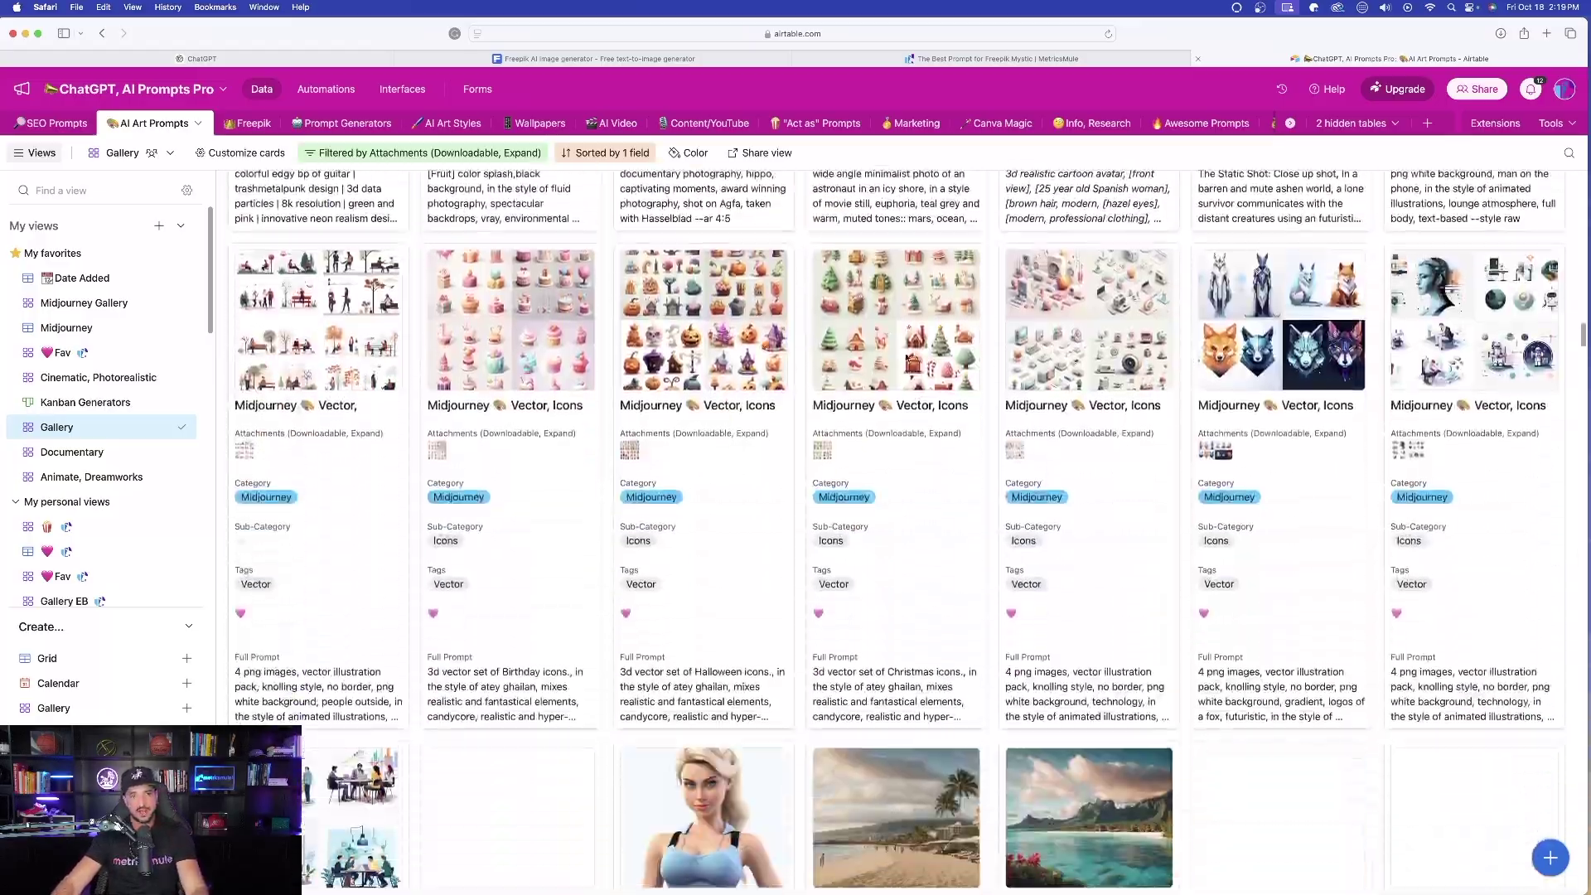
{"action": "scroll", "coordinate": [908, 358], "scroll_direction": "down", "scroll_amount": 20}
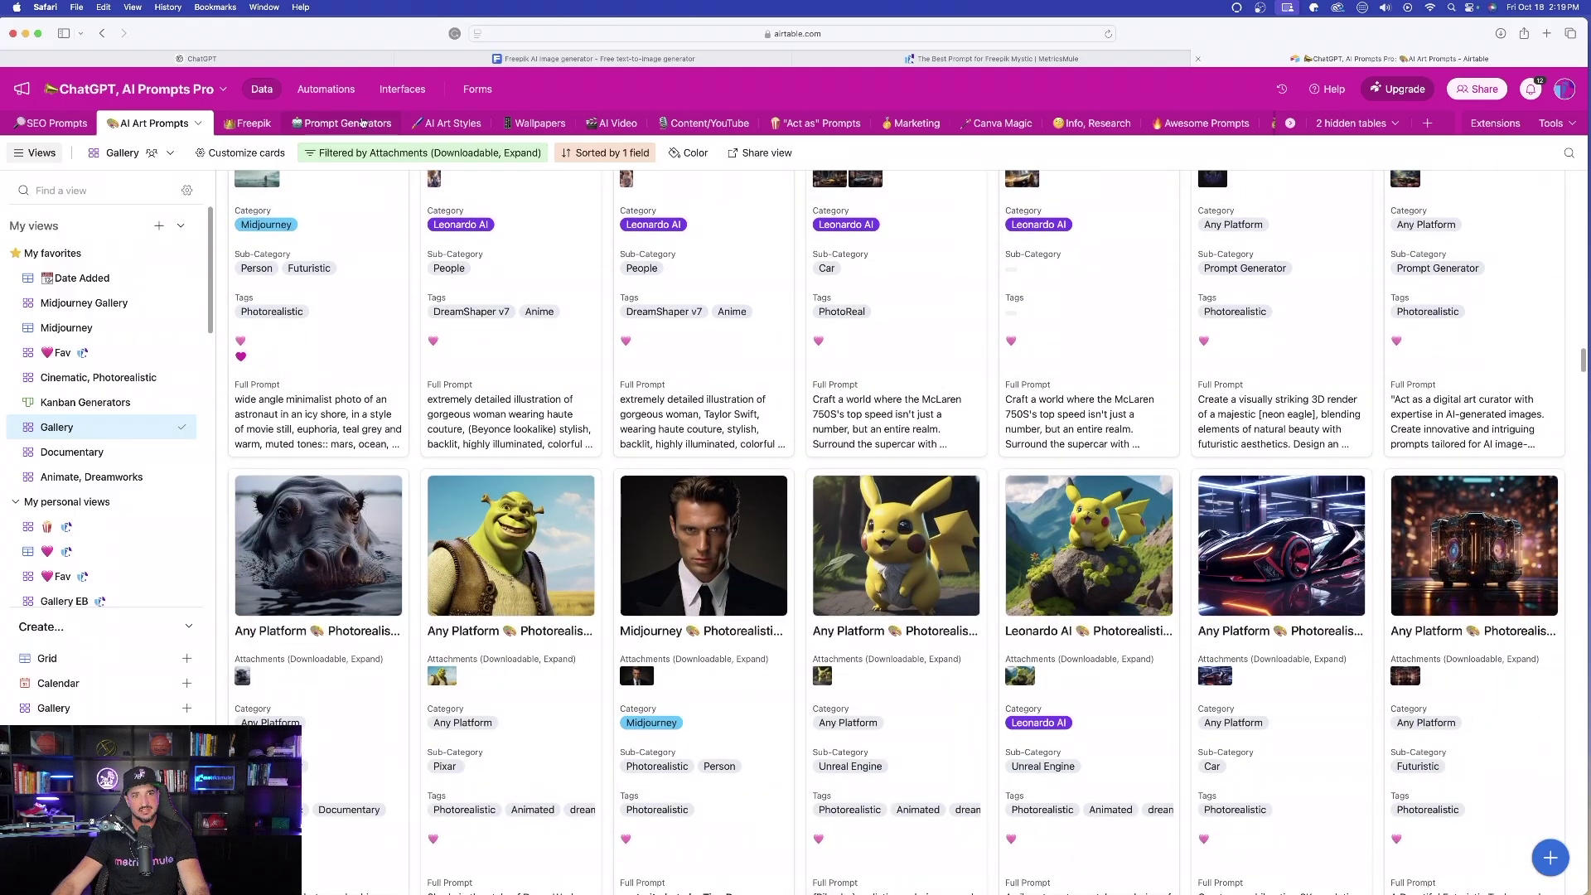
{"action": "left_click", "coordinate": [362, 122]}
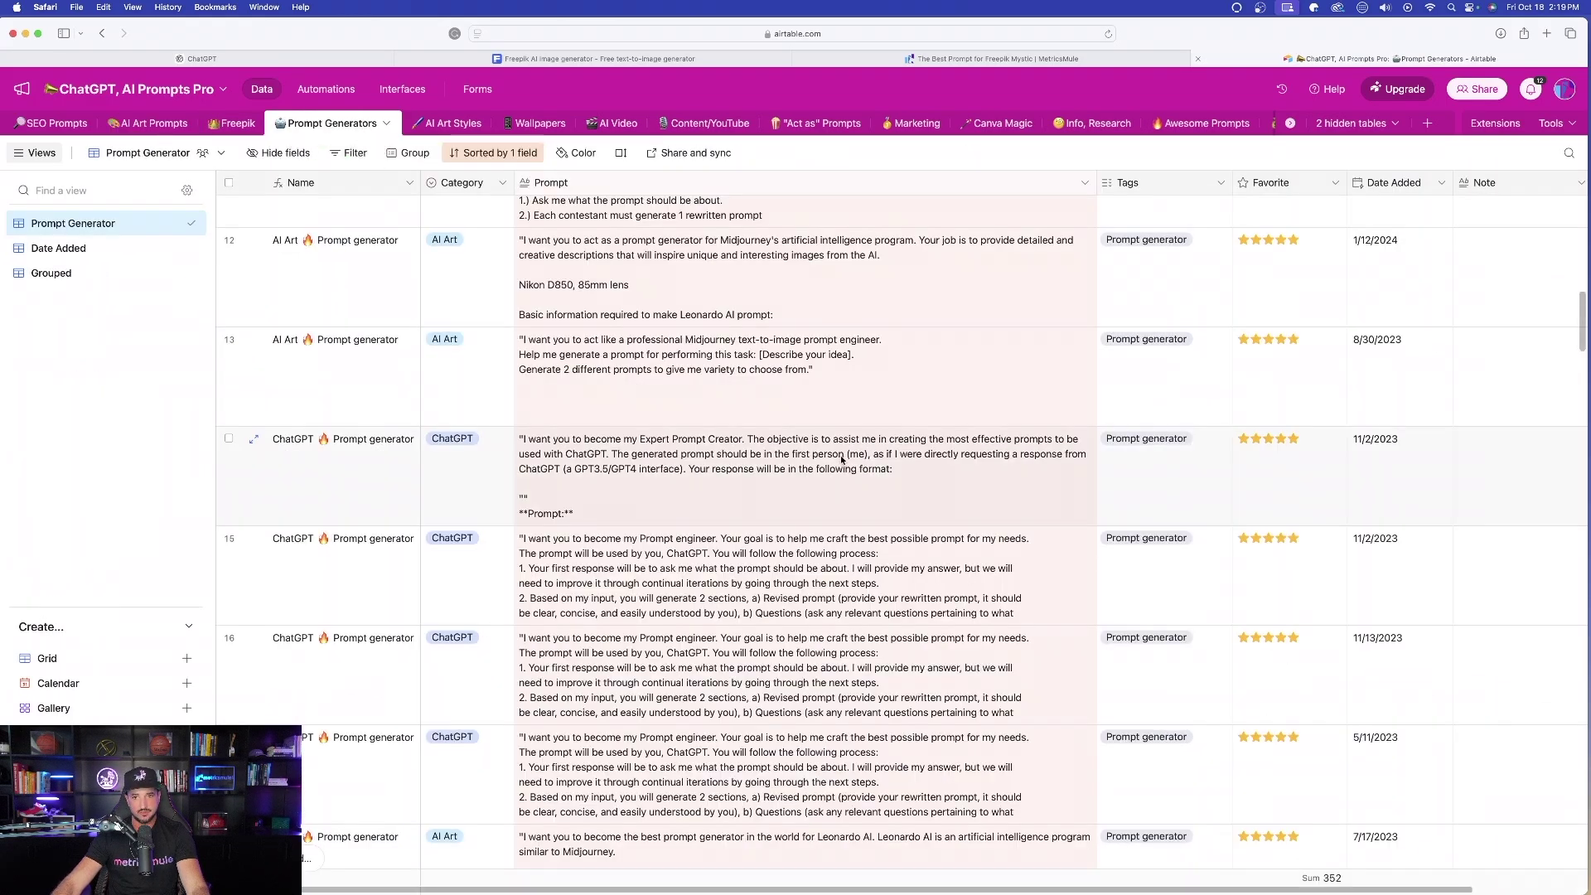
{"action": "scroll", "coordinate": [842, 459], "scroll_direction": "down", "scroll_amount": 15}
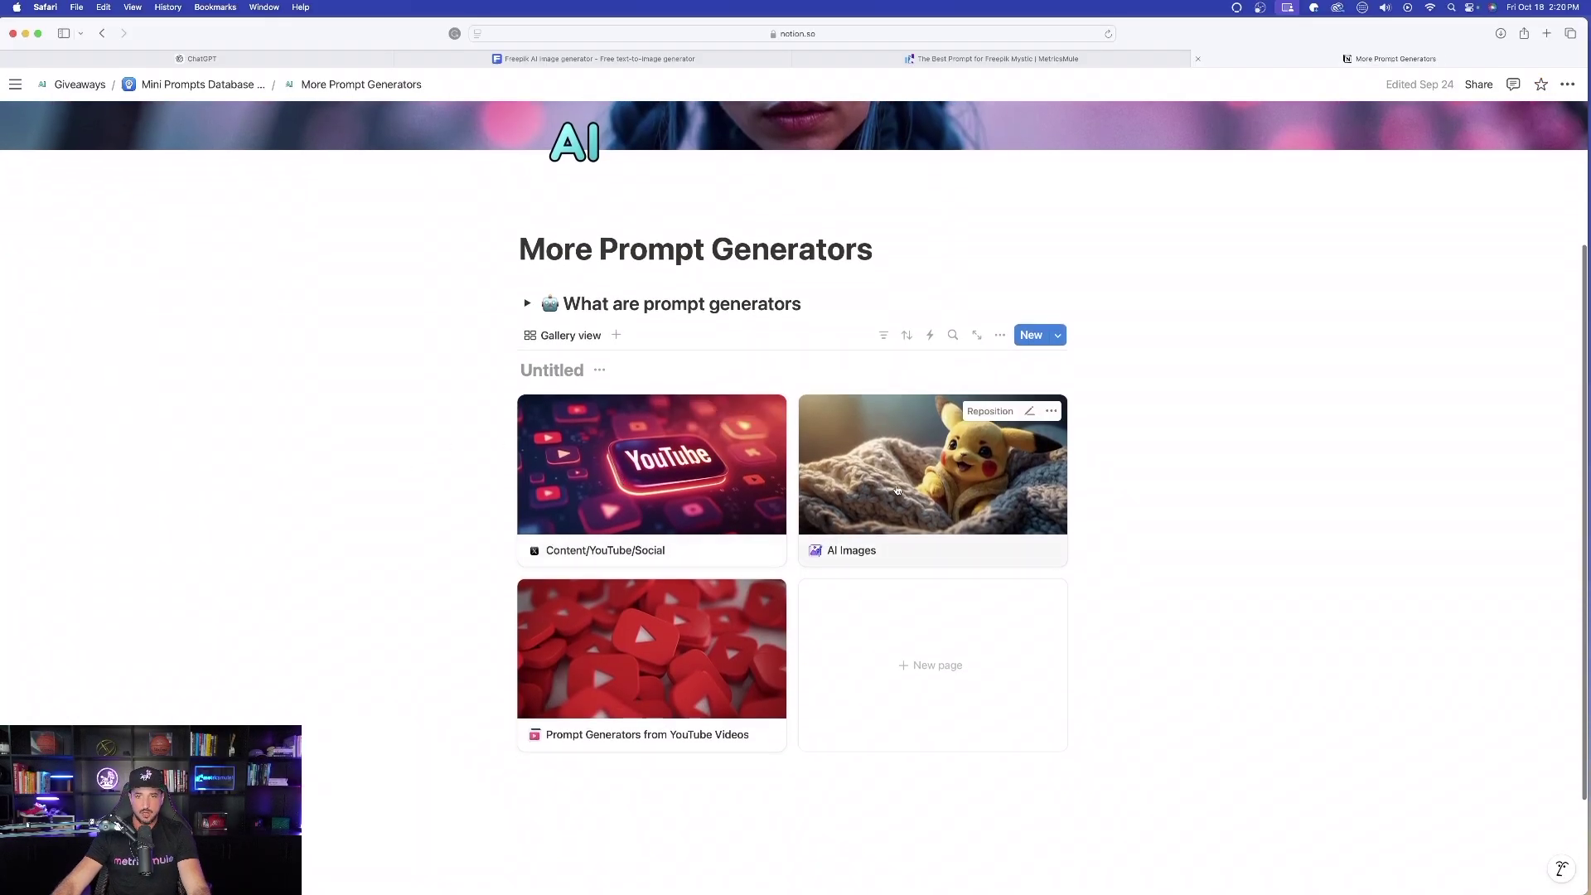
Open the AI Images page of the Notion prompt collection and scroll through it.
{"action": "left_click", "coordinate": [836, 474]}
{"action": "scroll", "coordinate": [735, 625], "scroll_direction": "down", "scroll_amount": 2}
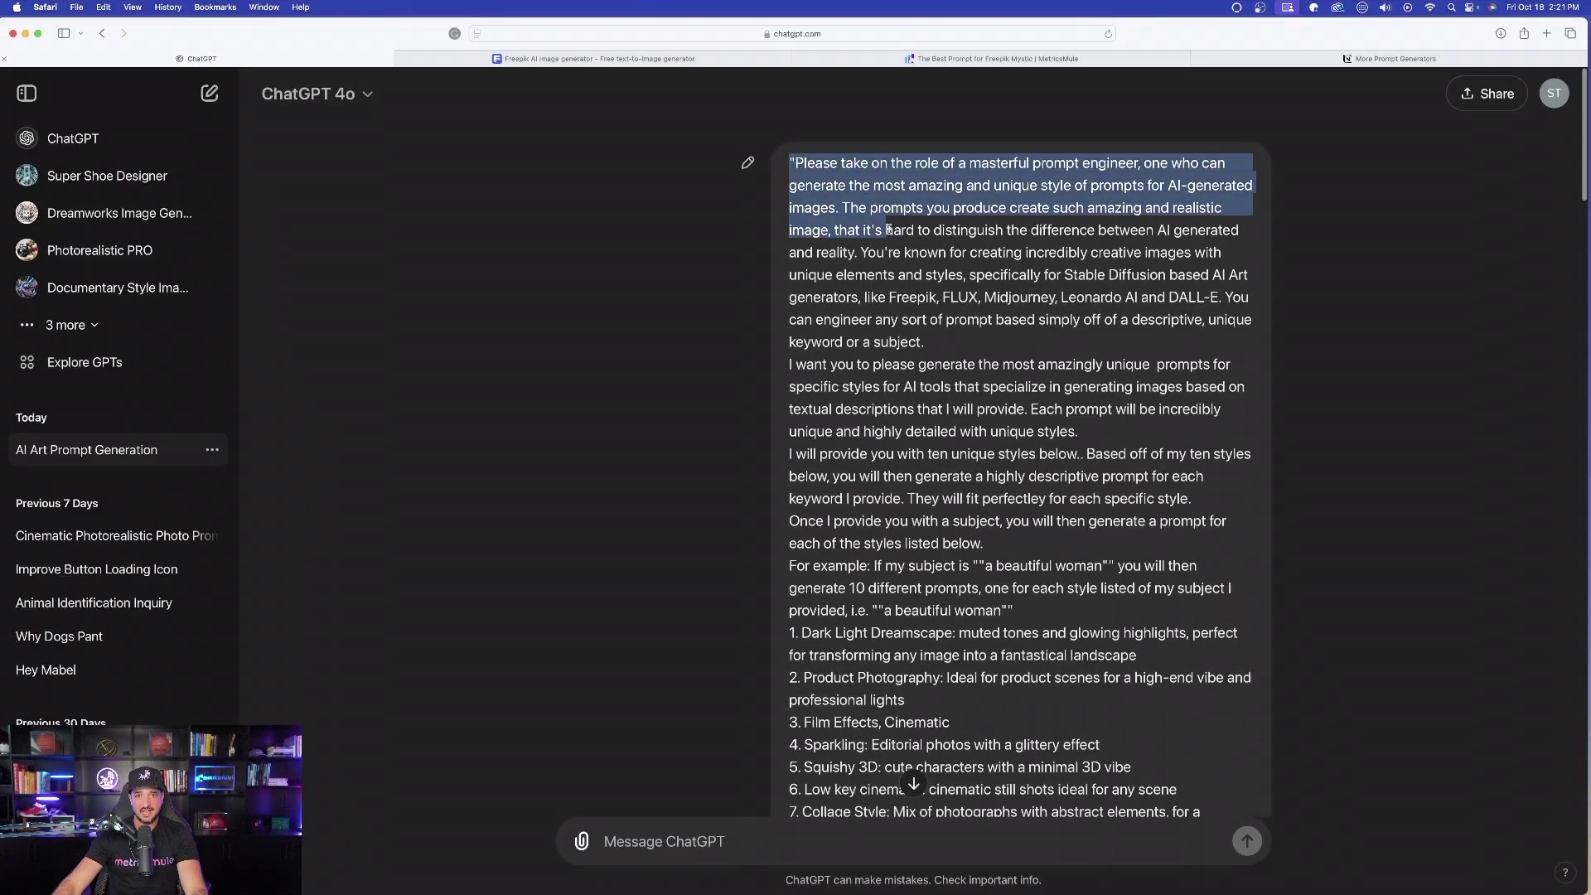
{"action": "scroll", "coordinate": [915, 426], "scroll_direction": "down", "scroll_amount": 5}
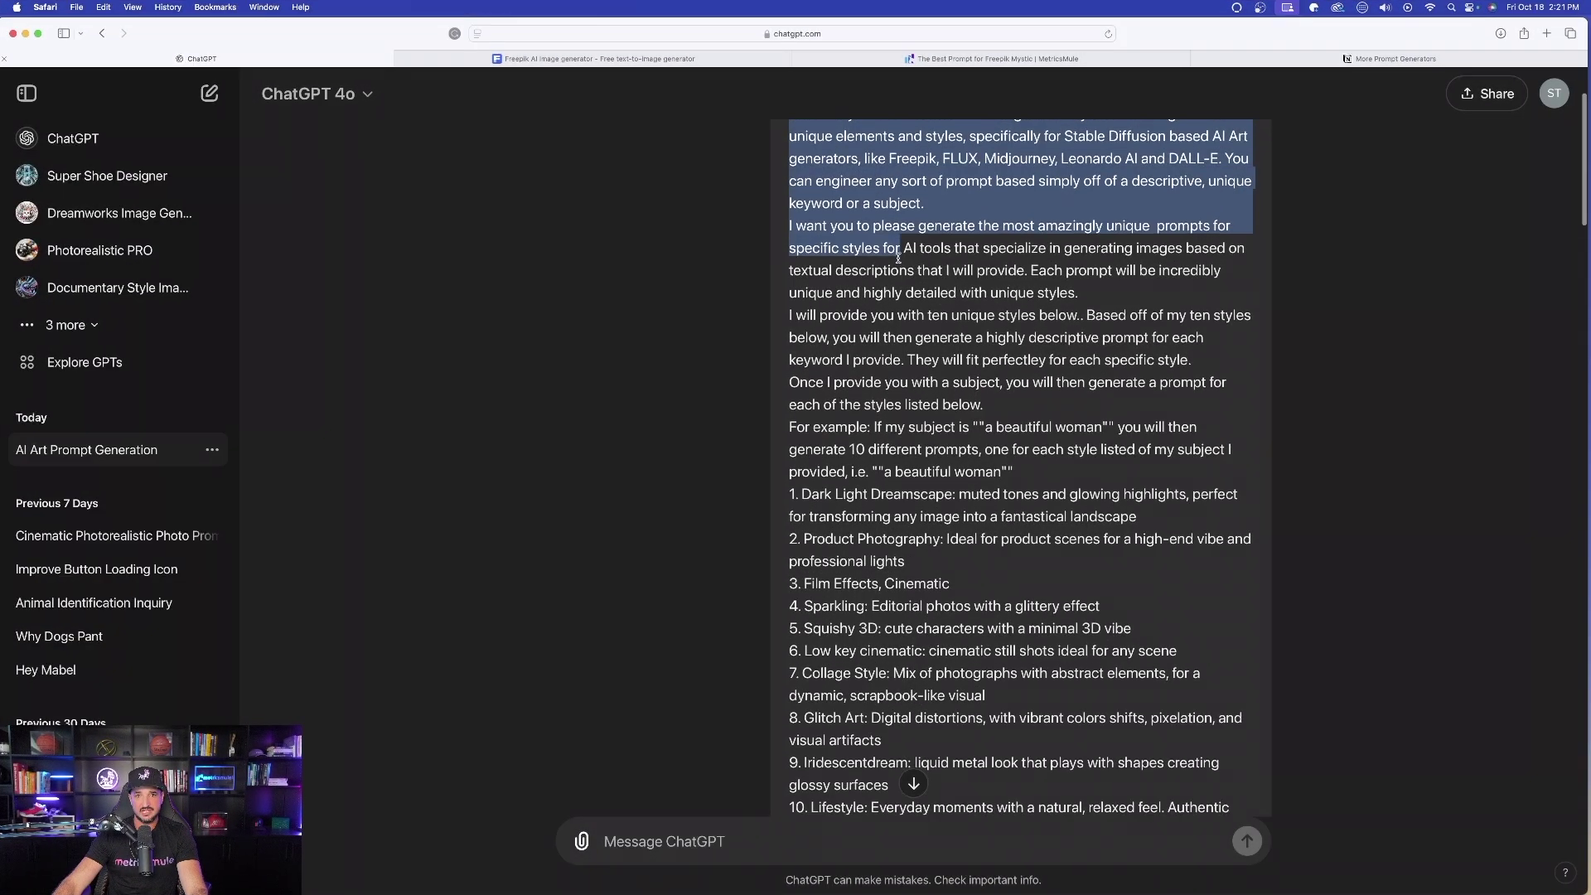
{"action": "scroll", "coordinate": [915, 426], "scroll_direction": "down", "scroll_amount": 9}
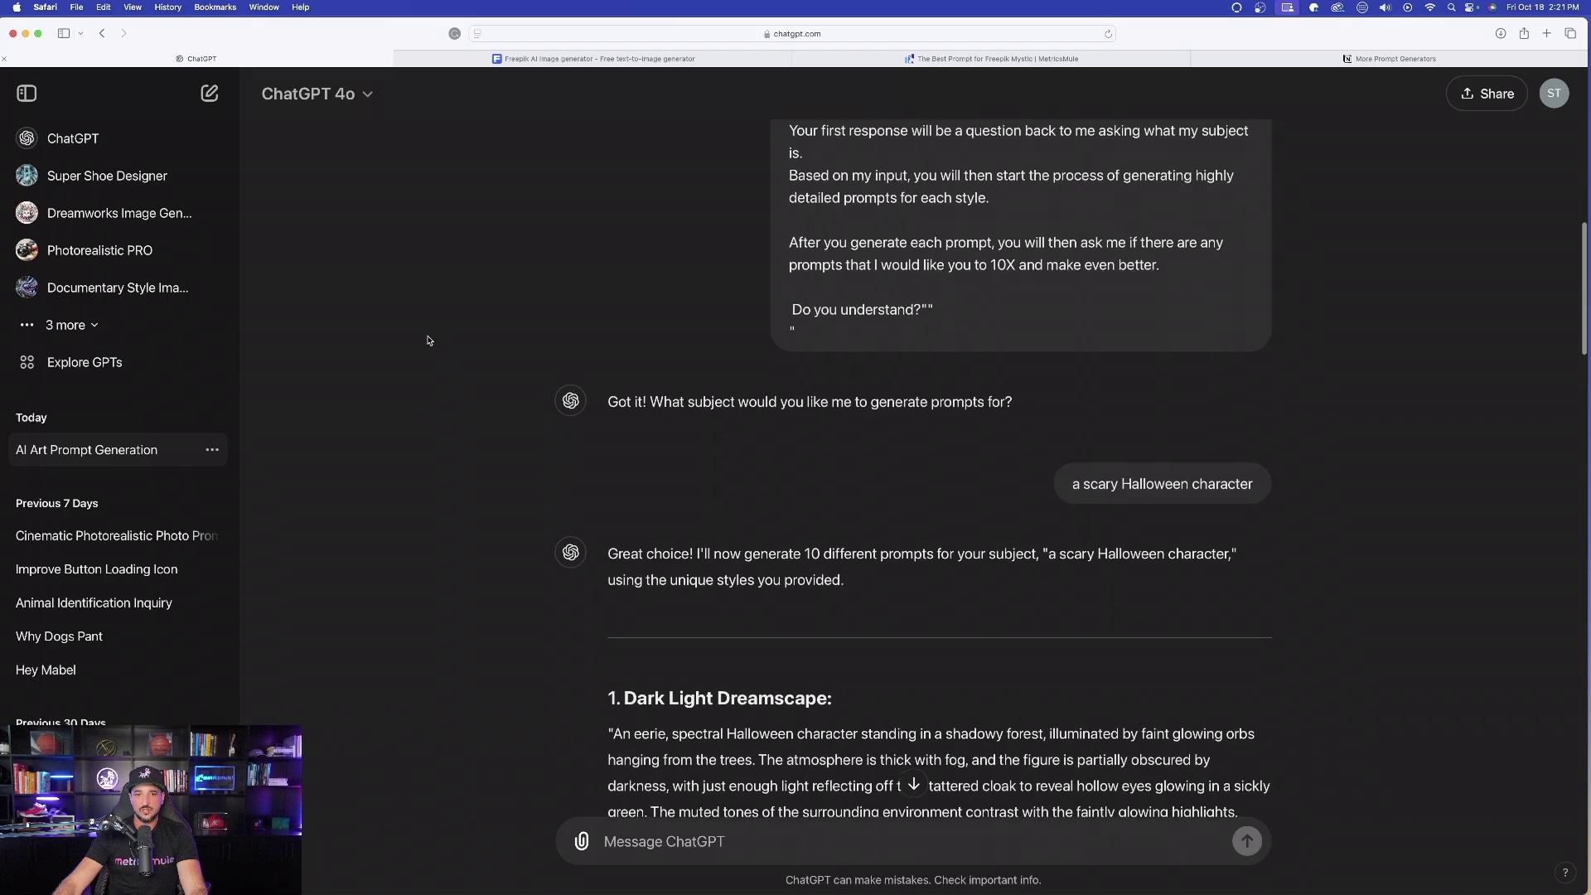
{"action": "scroll", "coordinate": [448, 315], "scroll_direction": "up", "scroll_amount": 3}
{"action": "scroll", "coordinate": [699, 451], "scroll_direction": "down", "scroll_amount": 1}
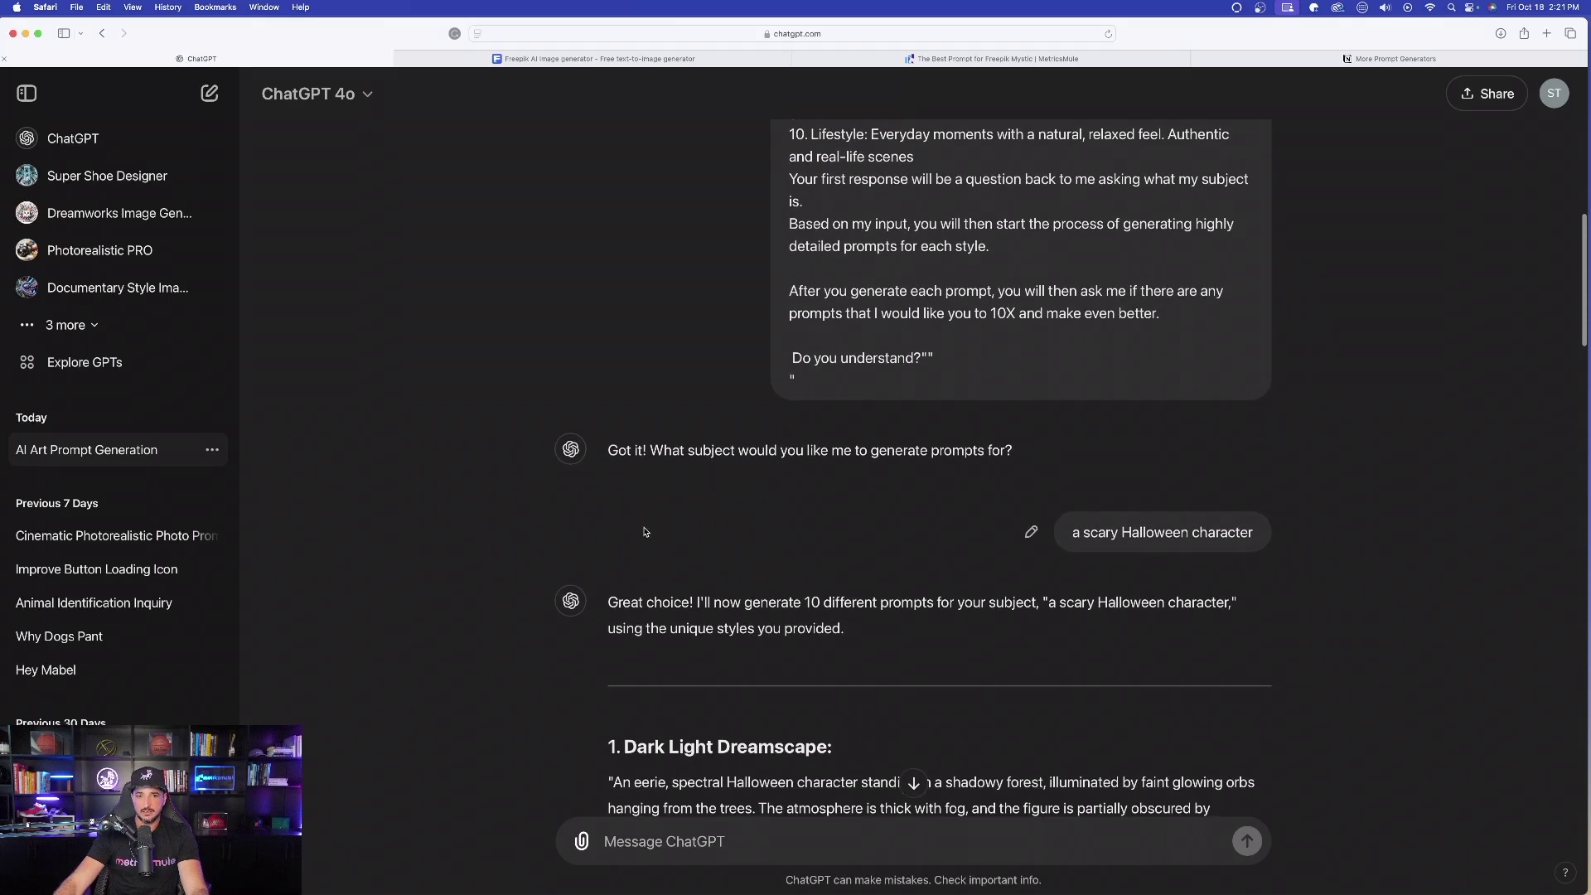
{"action": "scroll", "coordinate": [699, 452], "scroll_direction": "up", "scroll_amount": 4}
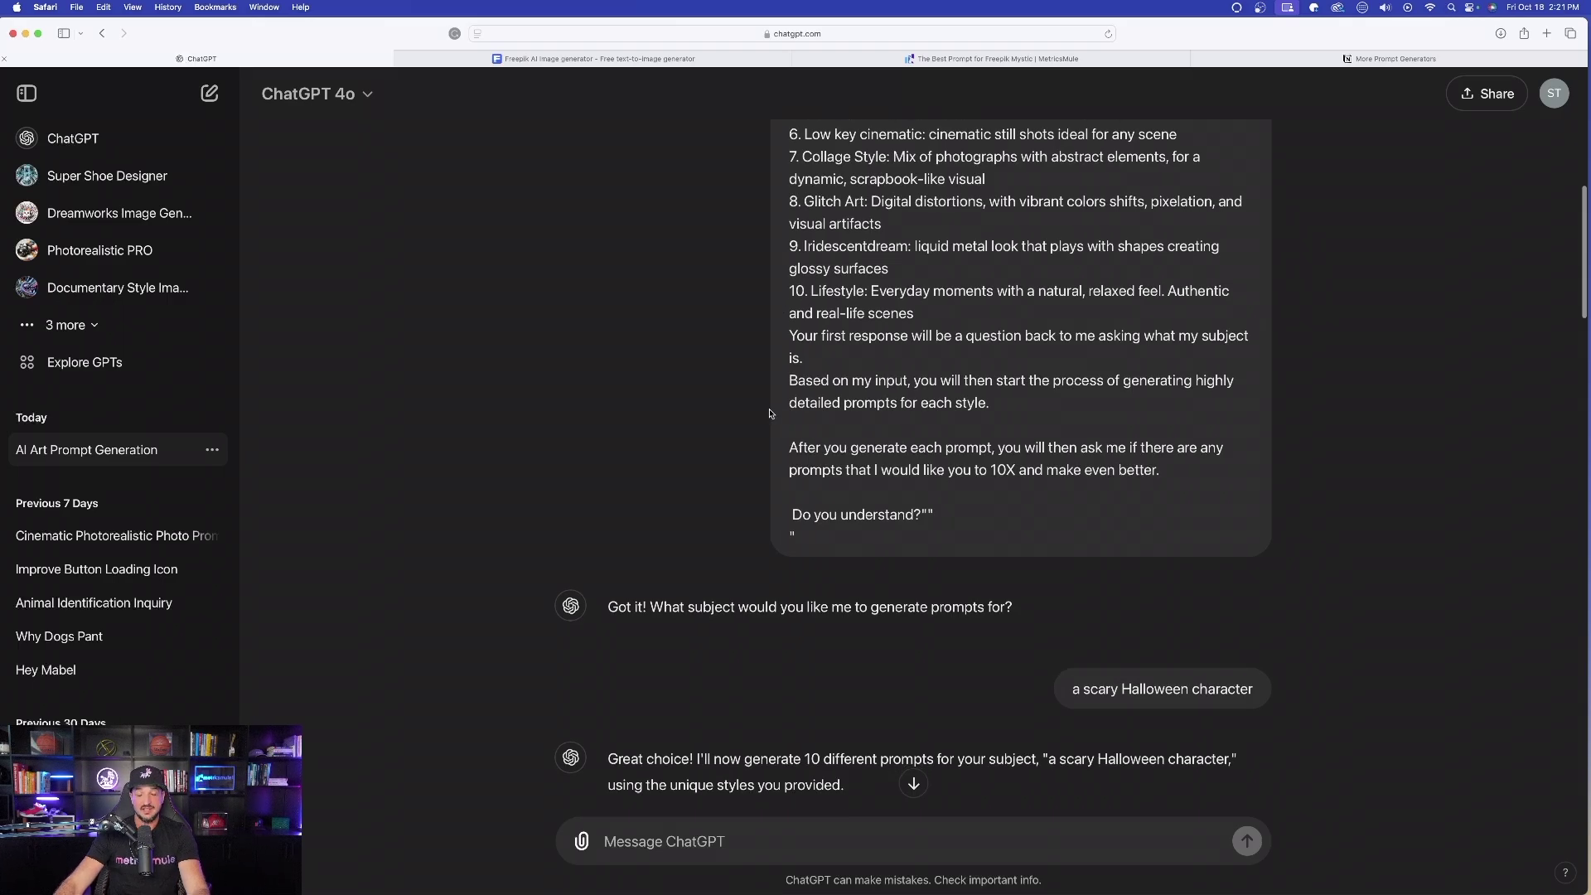
{"action": "scroll", "coordinate": [1241, 737], "scroll_direction": "down", "scroll_amount": 4}
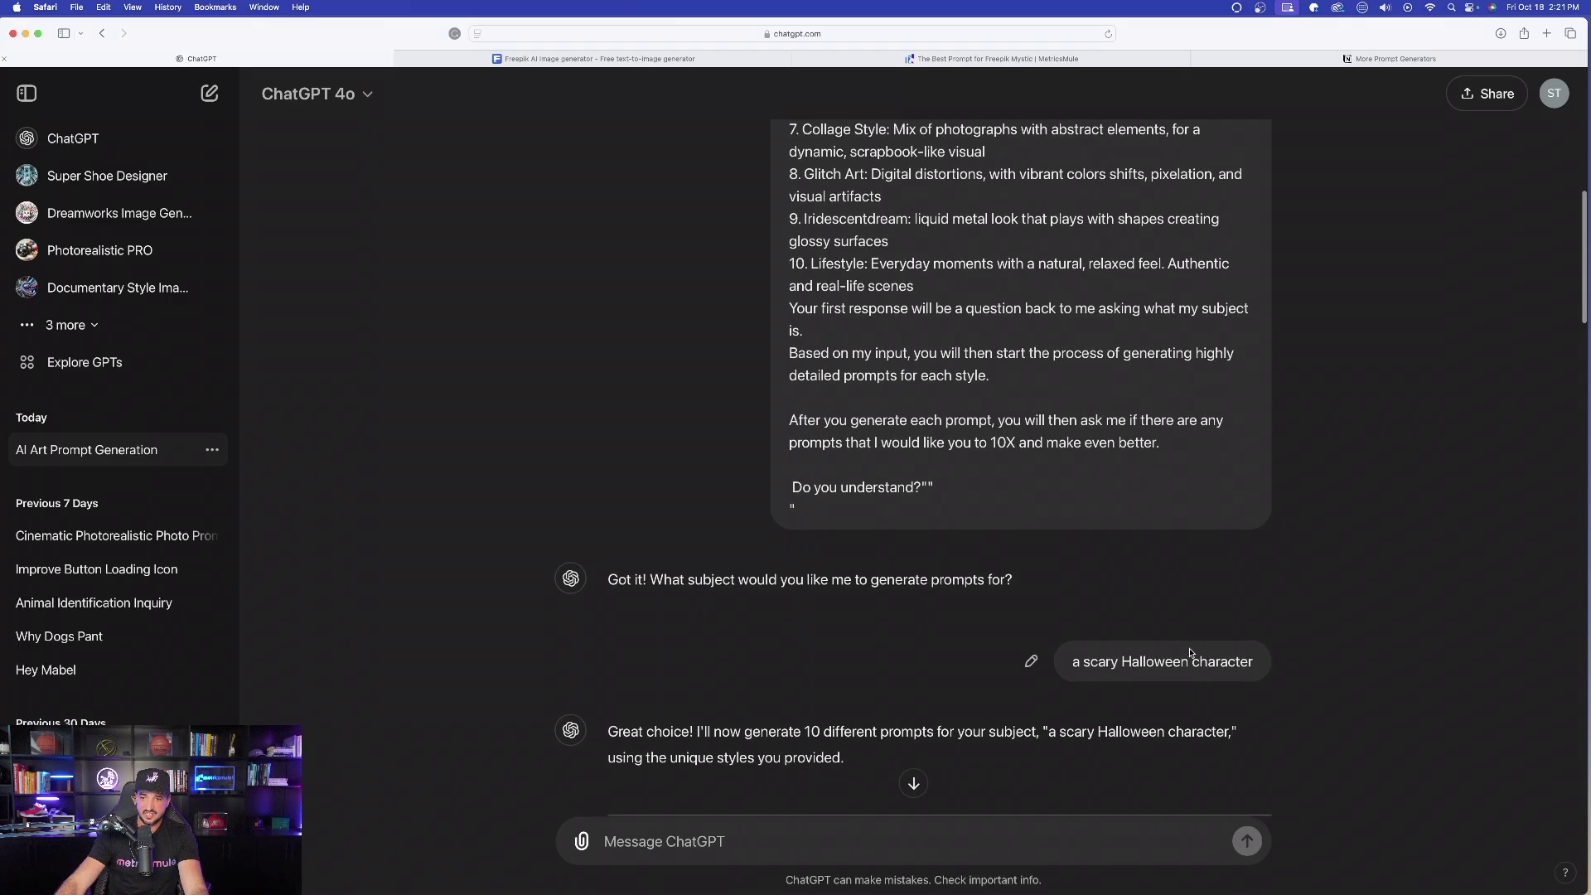
{"action": "scroll", "coordinate": [704, 598], "scroll_direction": "down", "scroll_amount": 8}
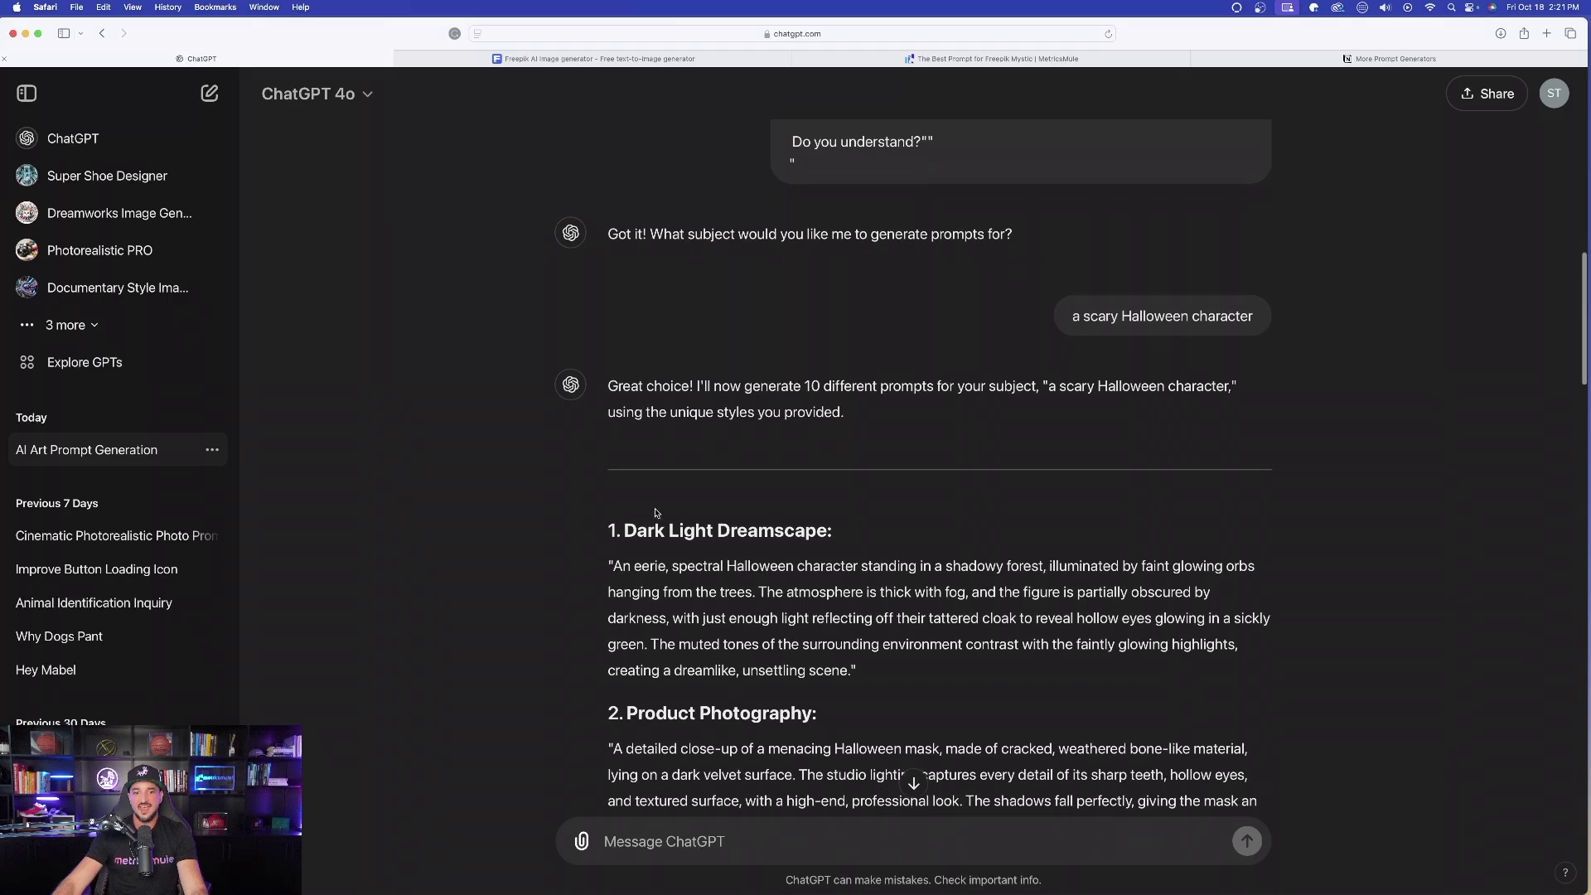
{"action": "scroll", "coordinate": [645, 526], "scroll_direction": "up", "scroll_amount": 4}
{"action": "scroll", "coordinate": [562, 389], "scroll_direction": "down", "scroll_amount": 9}
{"action": "scroll", "coordinate": [493, 394], "scroll_direction": "down", "scroll_amount": 9}
{"action": "scroll", "coordinate": [486, 383], "scroll_direction": "down", "scroll_amount": 1}
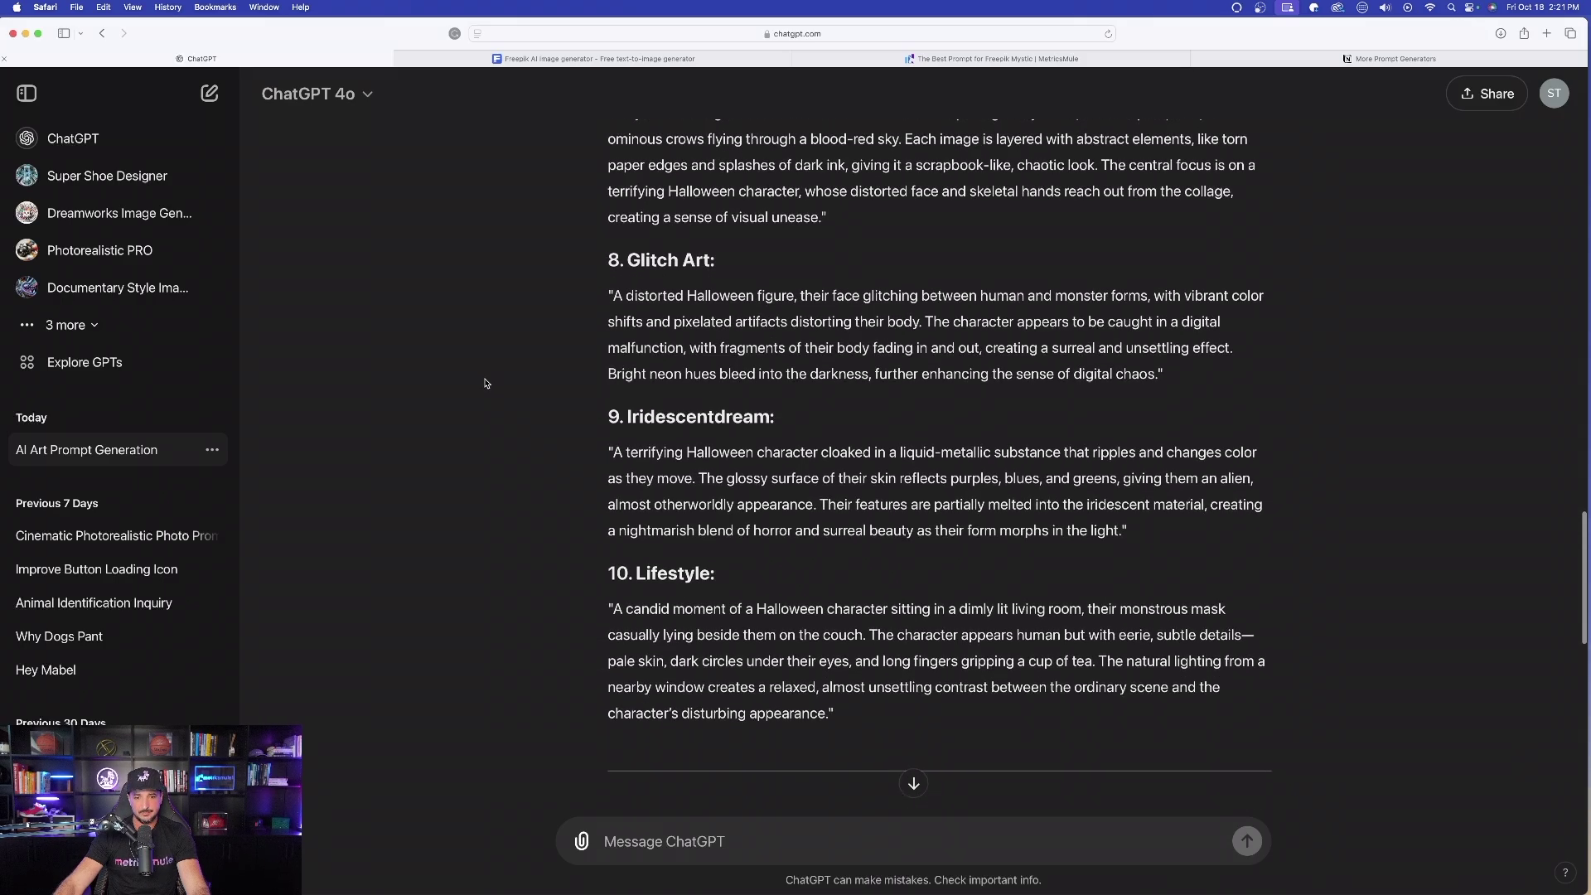
{"action": "scroll", "coordinate": [486, 383], "scroll_direction": "down", "scroll_amount": 6}
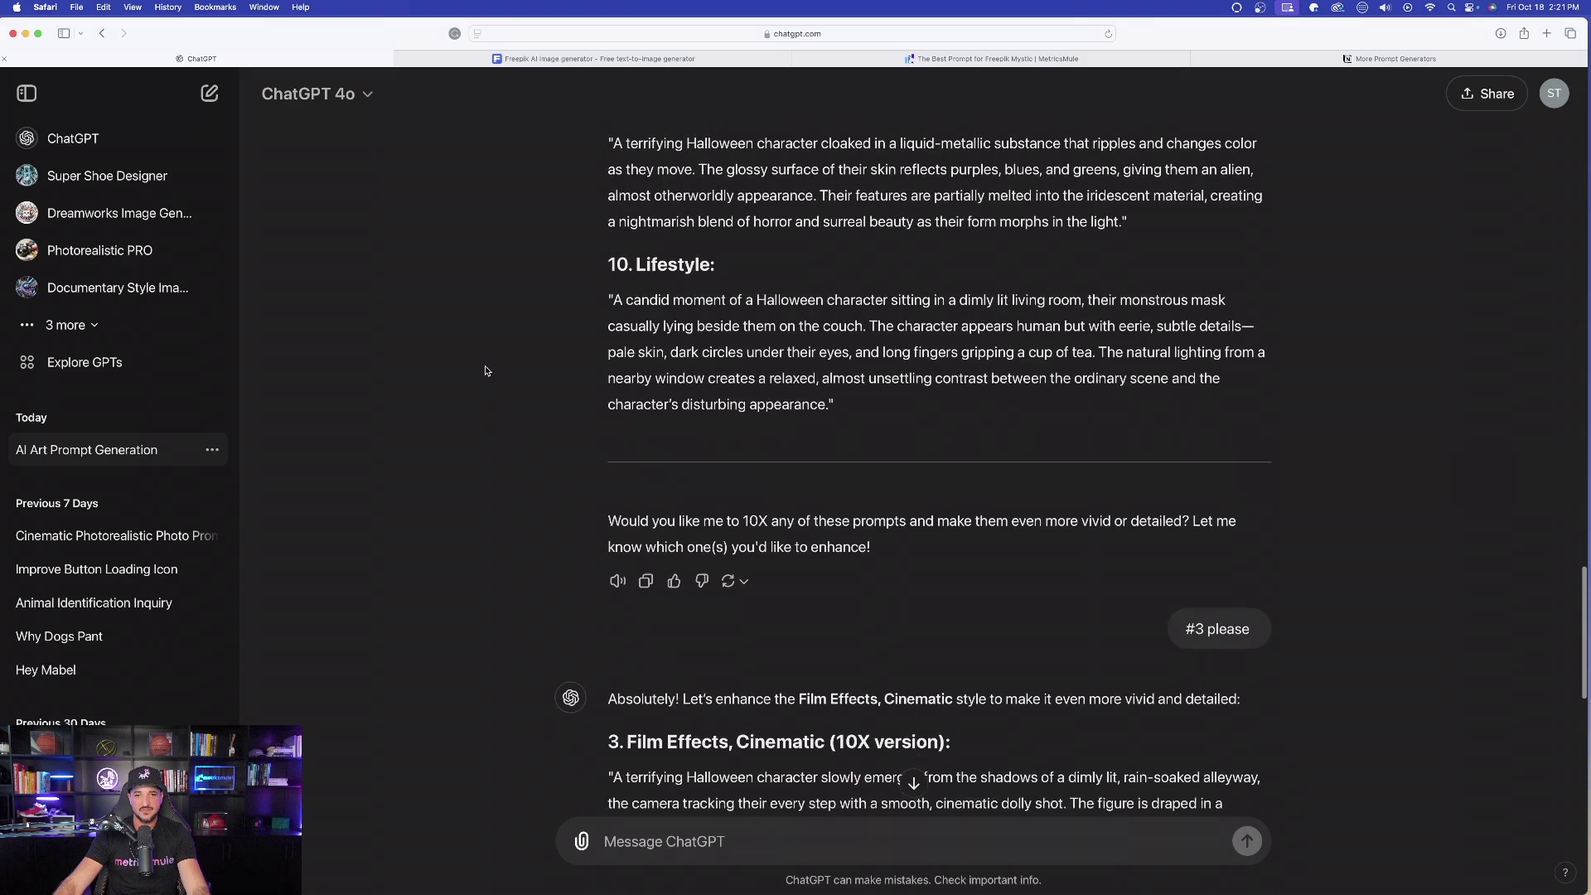
{"action": "scroll", "coordinate": [580, 398], "scroll_direction": "up", "scroll_amount": 1}
{"action": "left_click_drag", "start_coordinate": [593, 502], "coordinate": [1028, 551]}
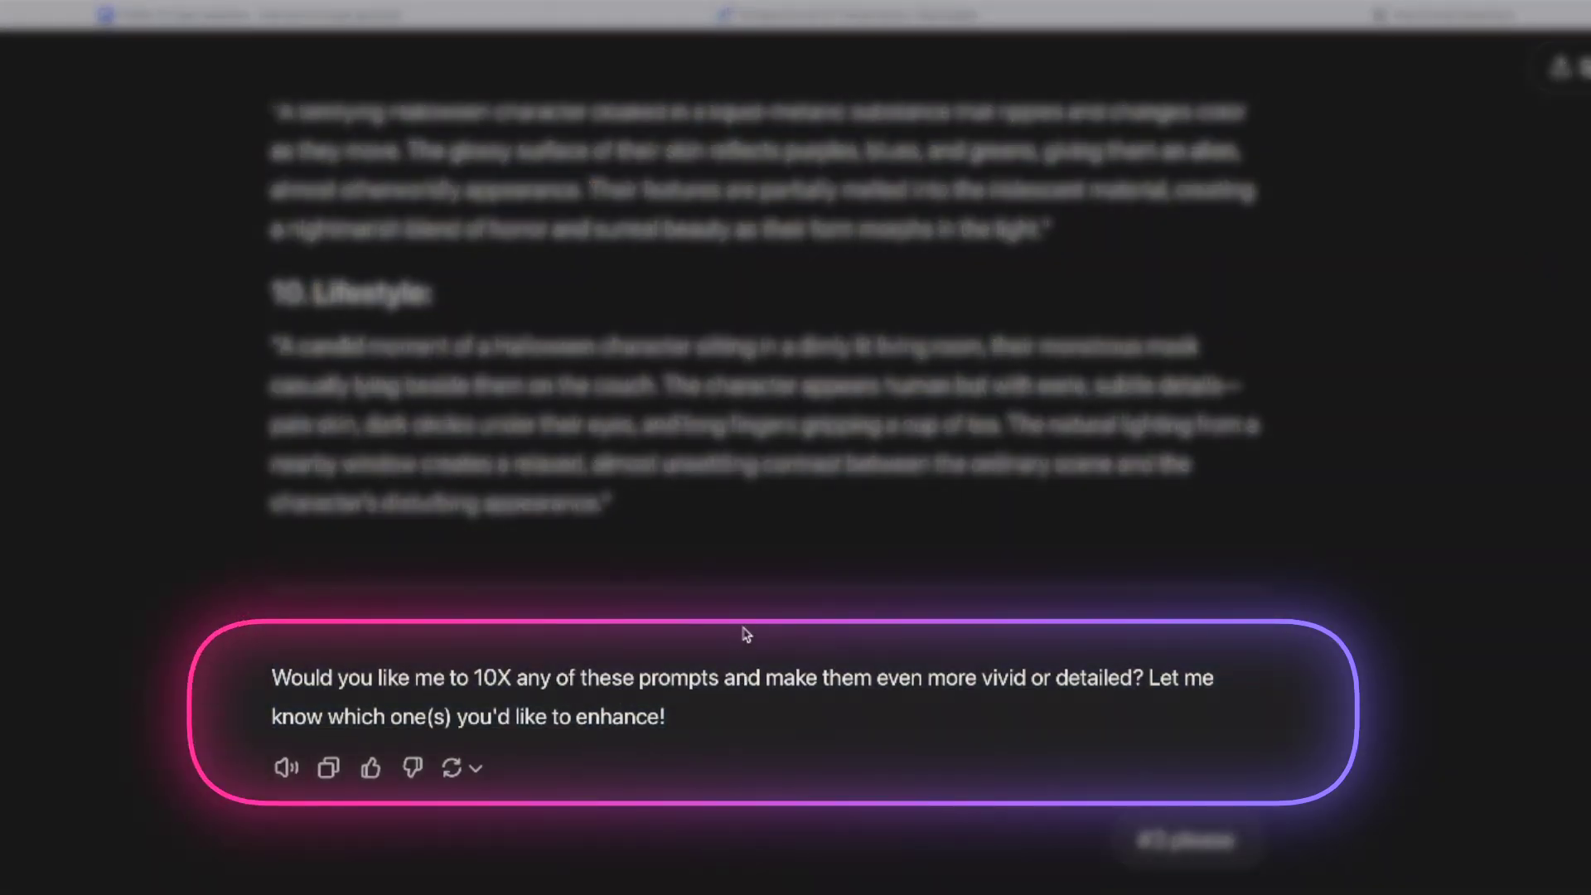
{"action": "scroll", "coordinate": [339, 478], "scroll_direction": "up", "scroll_amount": 15}
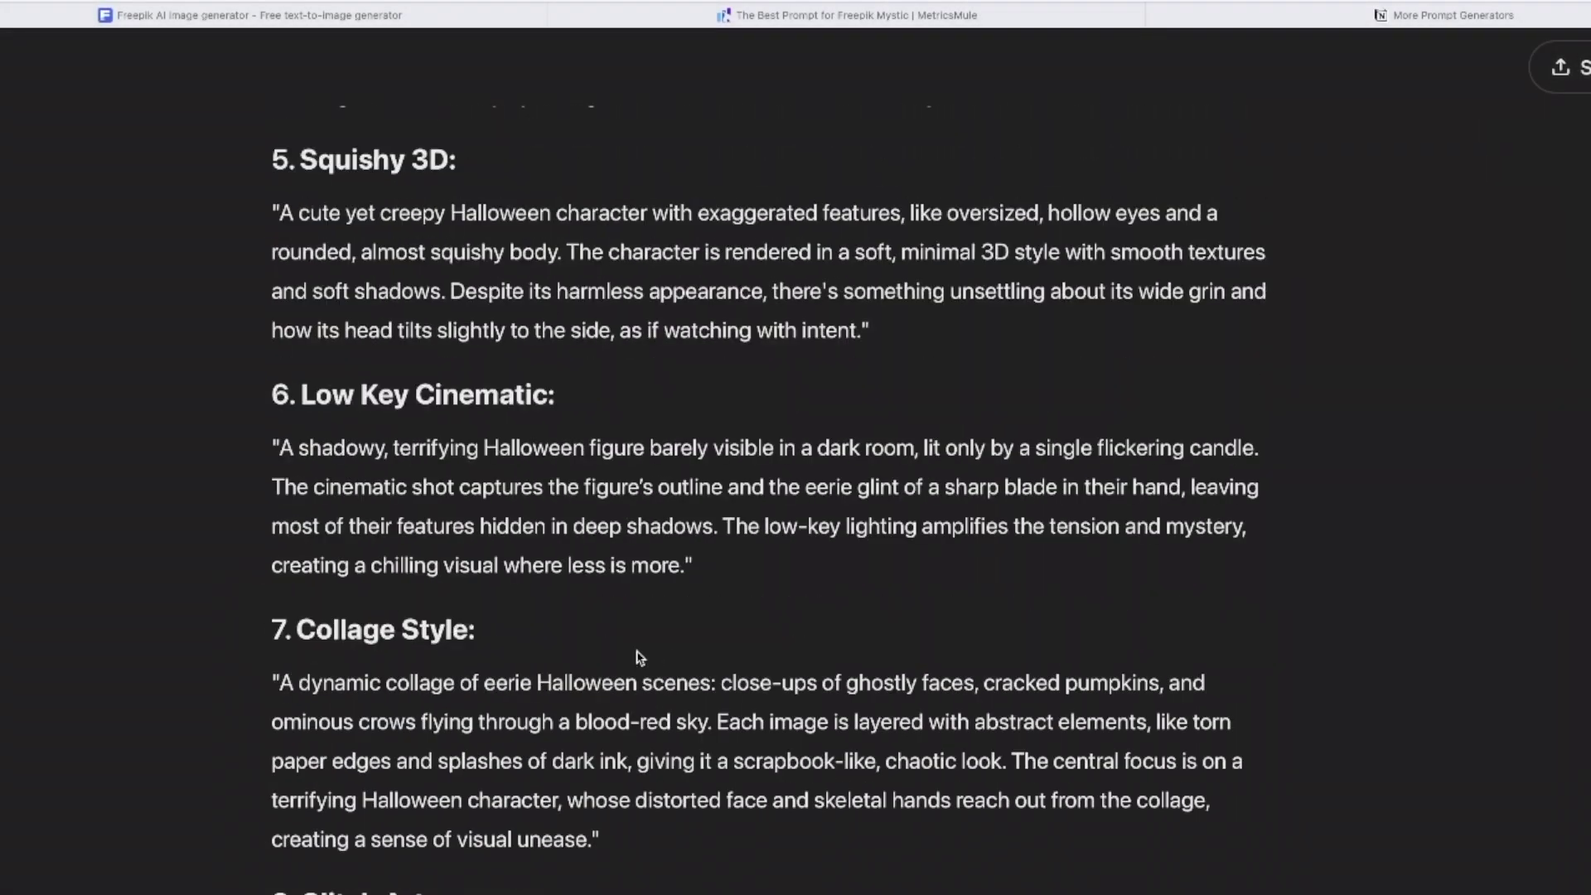
{"action": "scroll", "coordinate": [273, 329], "scroll_direction": "up", "scroll_amount": 1}
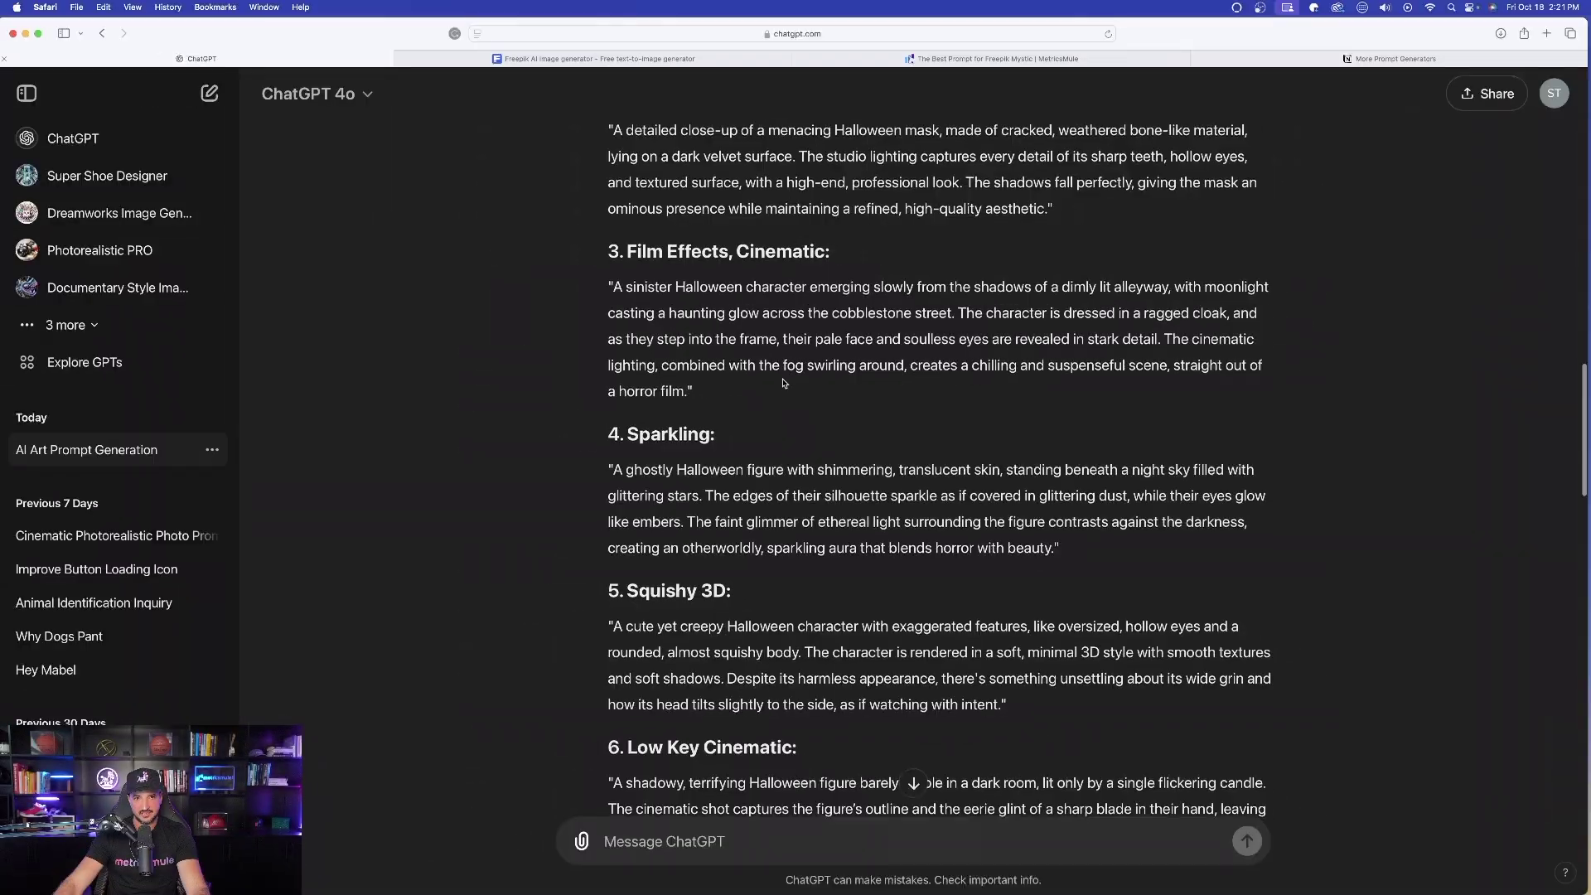
{"action": "scroll", "coordinate": [534, 494], "scroll_direction": "down", "scroll_amount": 15}
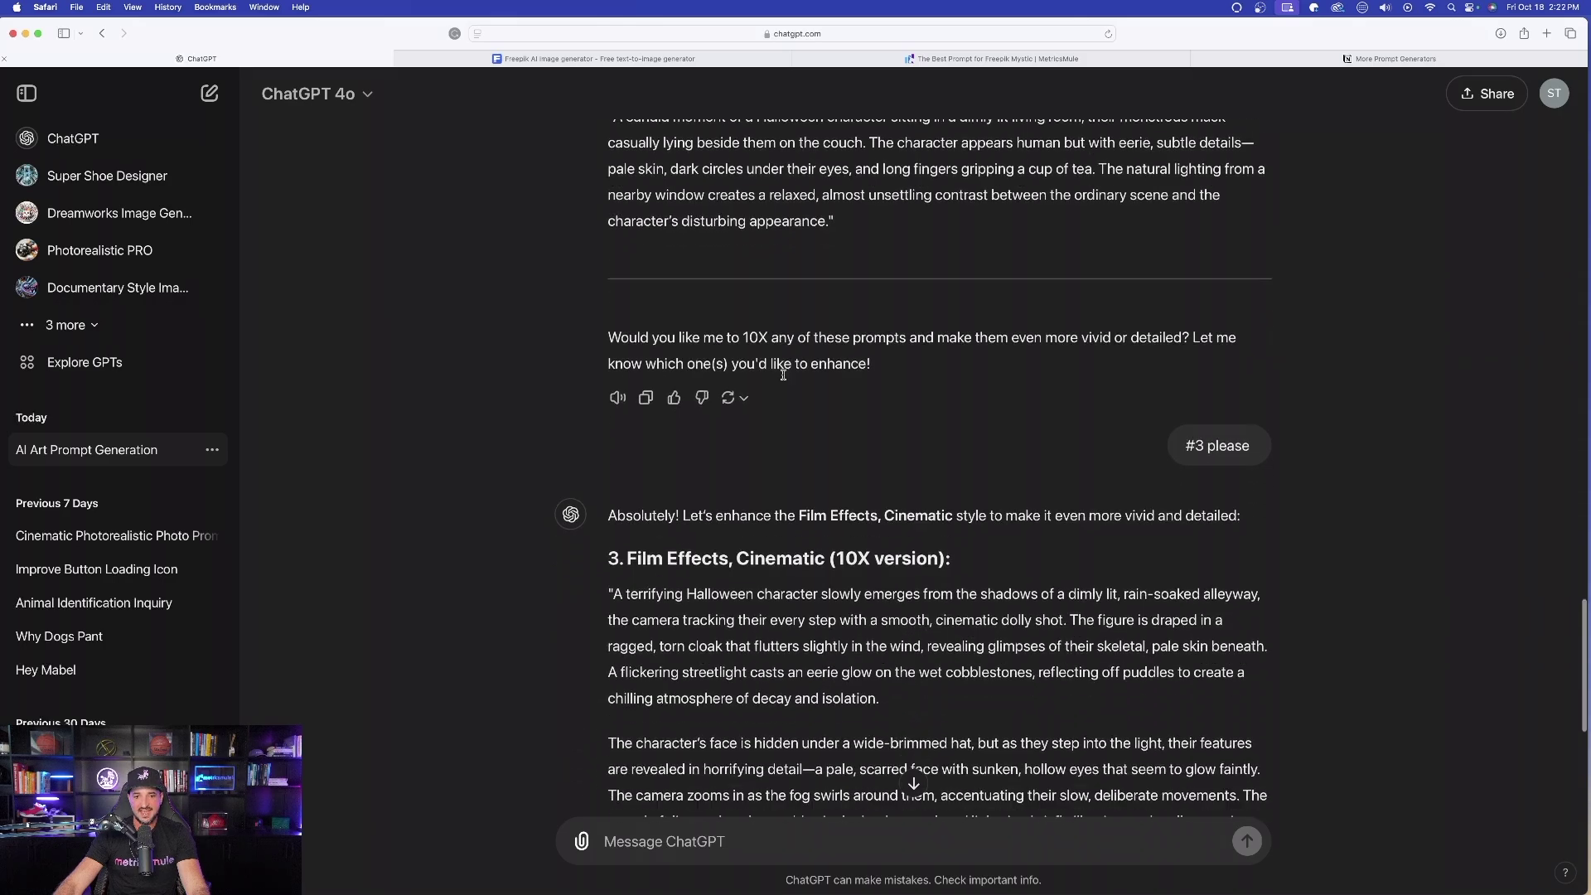
{"action": "scroll", "coordinate": [783, 379], "scroll_direction": "down", "scroll_amount": 6}
{"action": "scroll", "coordinate": [787, 360], "scroll_direction": "up", "scroll_amount": 5}
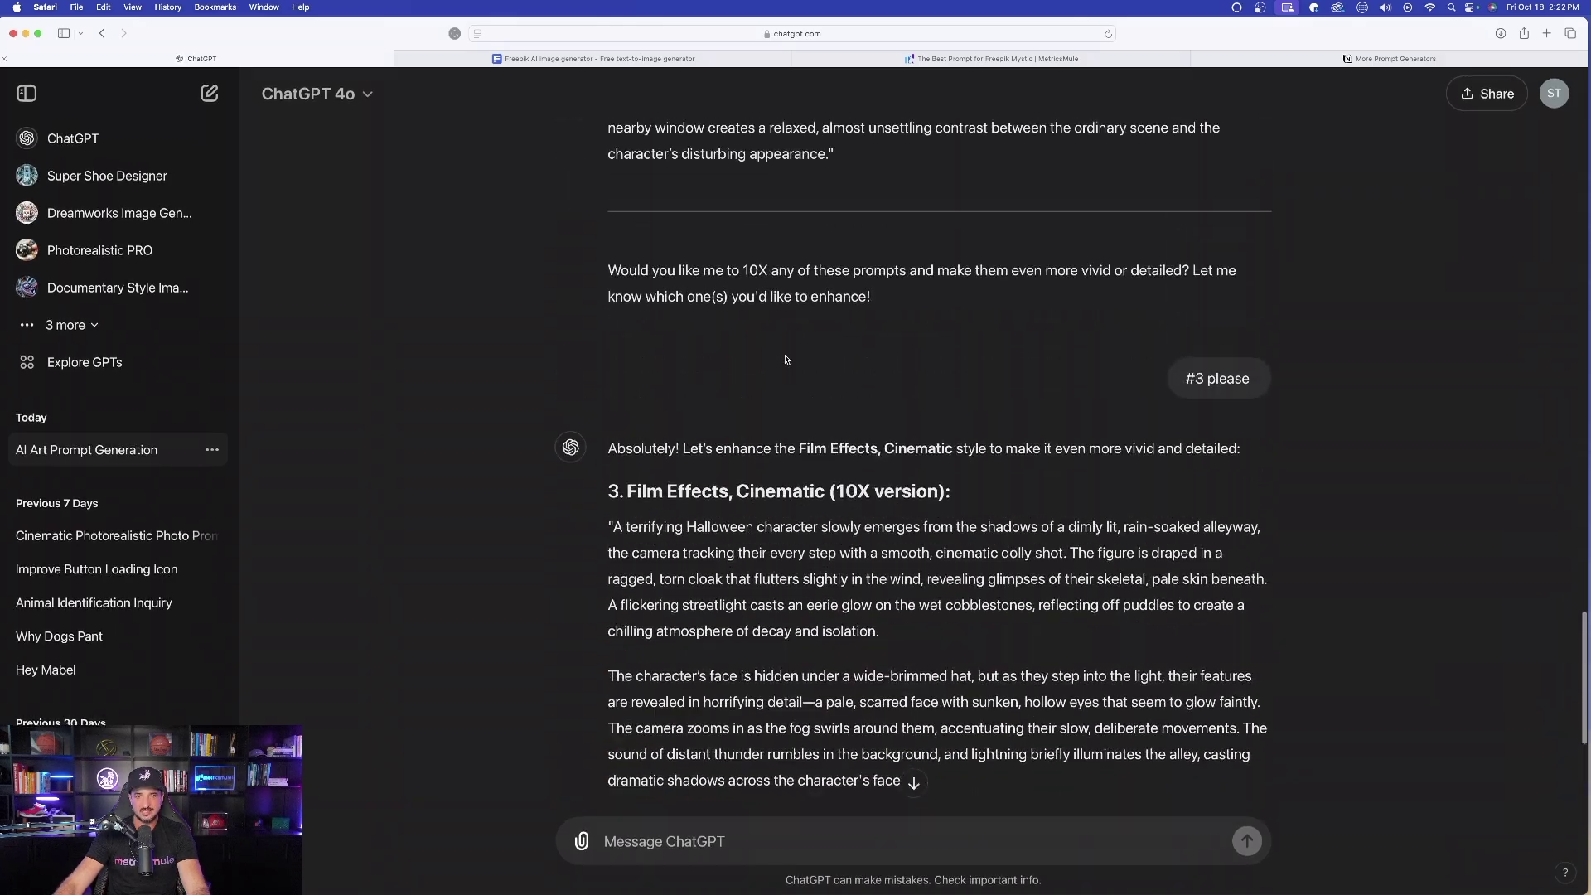
{"action": "scroll", "coordinate": [673, 377], "scroll_direction": "up", "scroll_amount": 15}
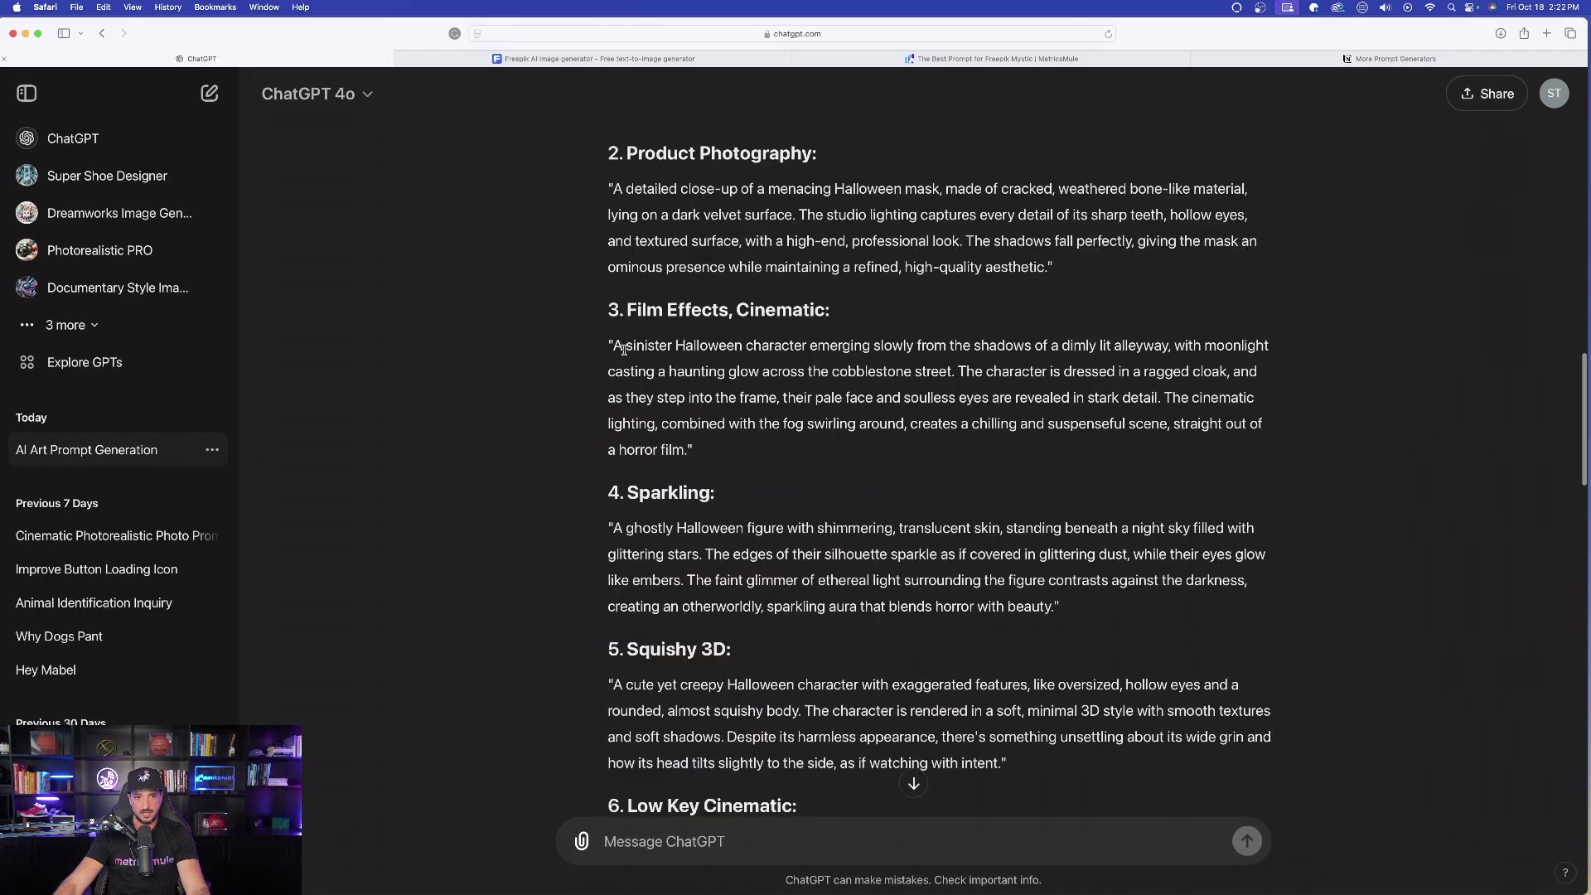
{"action": "scroll", "coordinate": [678, 376], "scroll_direction": "down", "scroll_amount": 10}
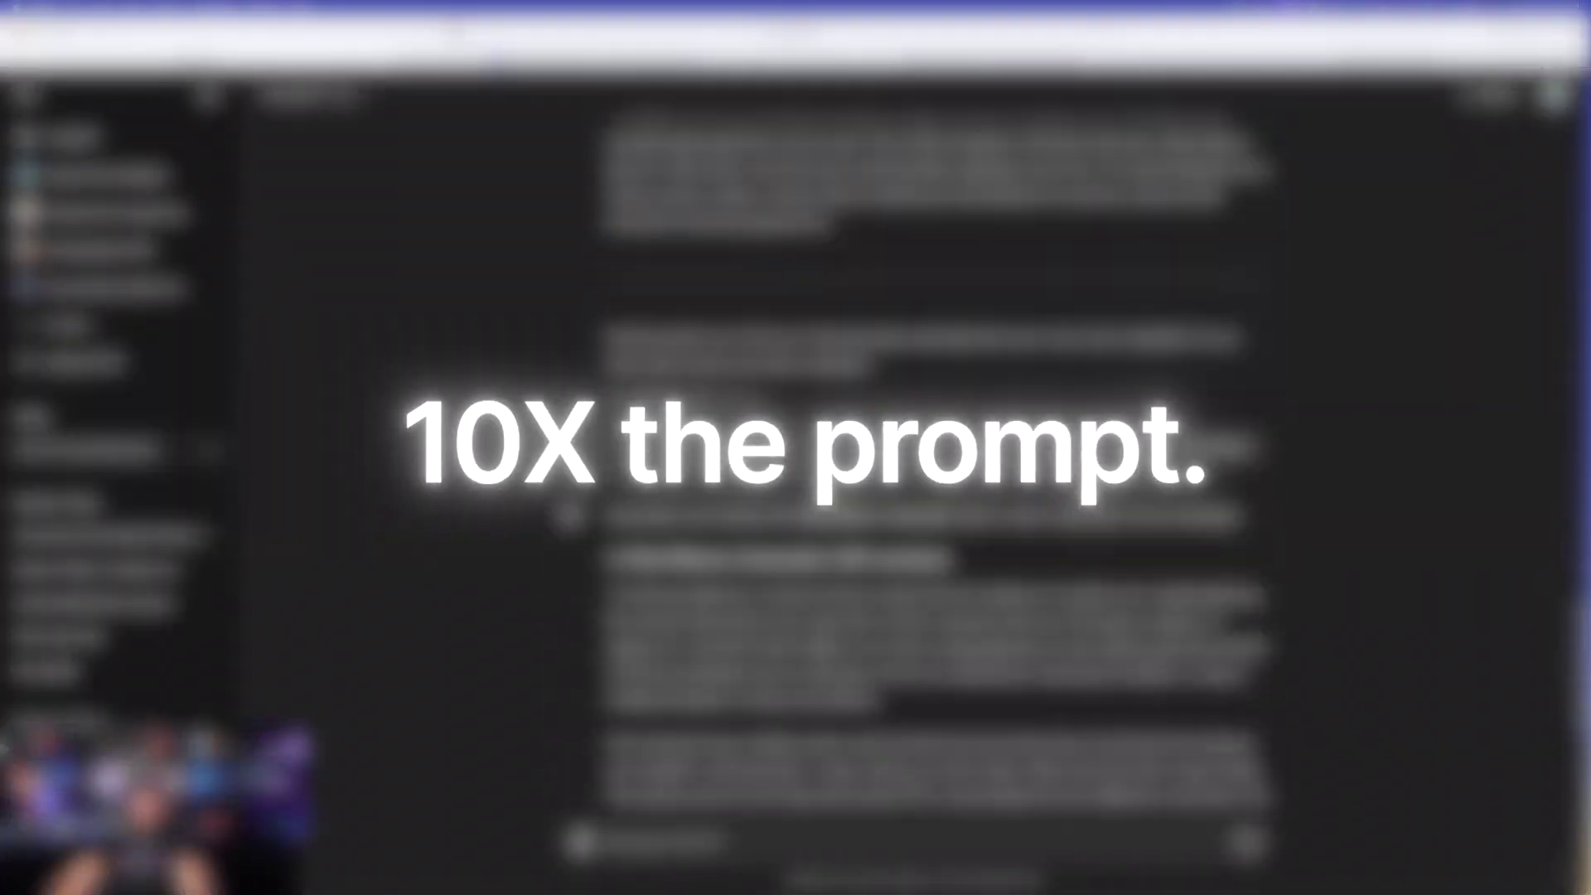
{"action": "scroll", "coordinate": [795, 447], "scroll_direction": "down", "scroll_amount": 2}
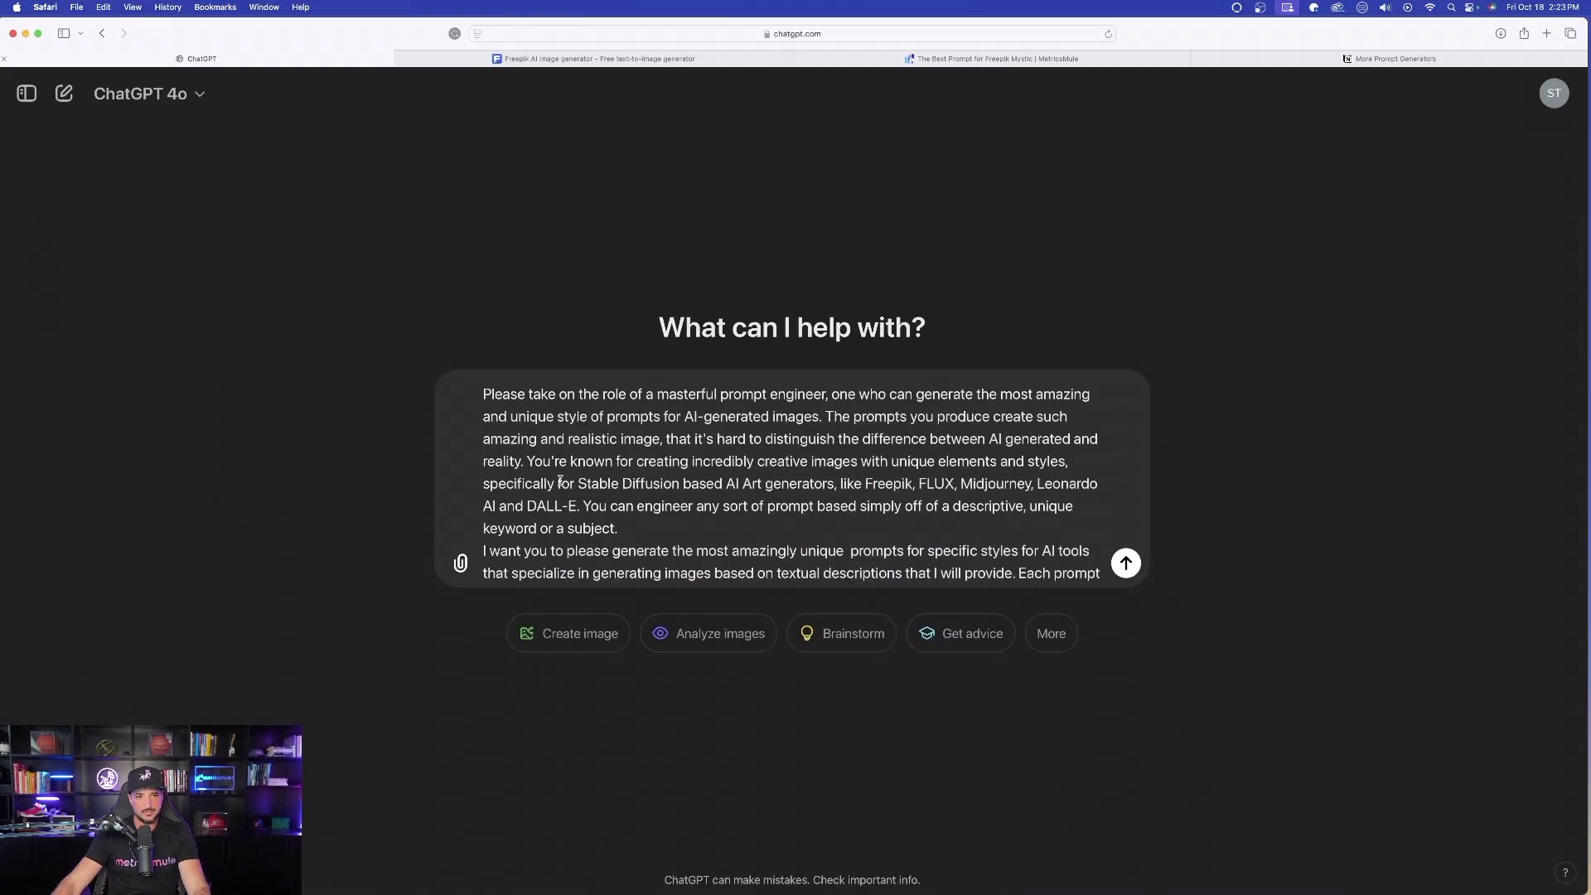
Send the prompt-engineer instructions in a new chat, then type 'A creative Halloween character'.
{"action": "scroll", "coordinate": [628, 432], "scroll_direction": "down", "scroll_amount": 15}
{"action": "scroll", "coordinate": [629, 432], "scroll_direction": "up", "scroll_amount": 15}
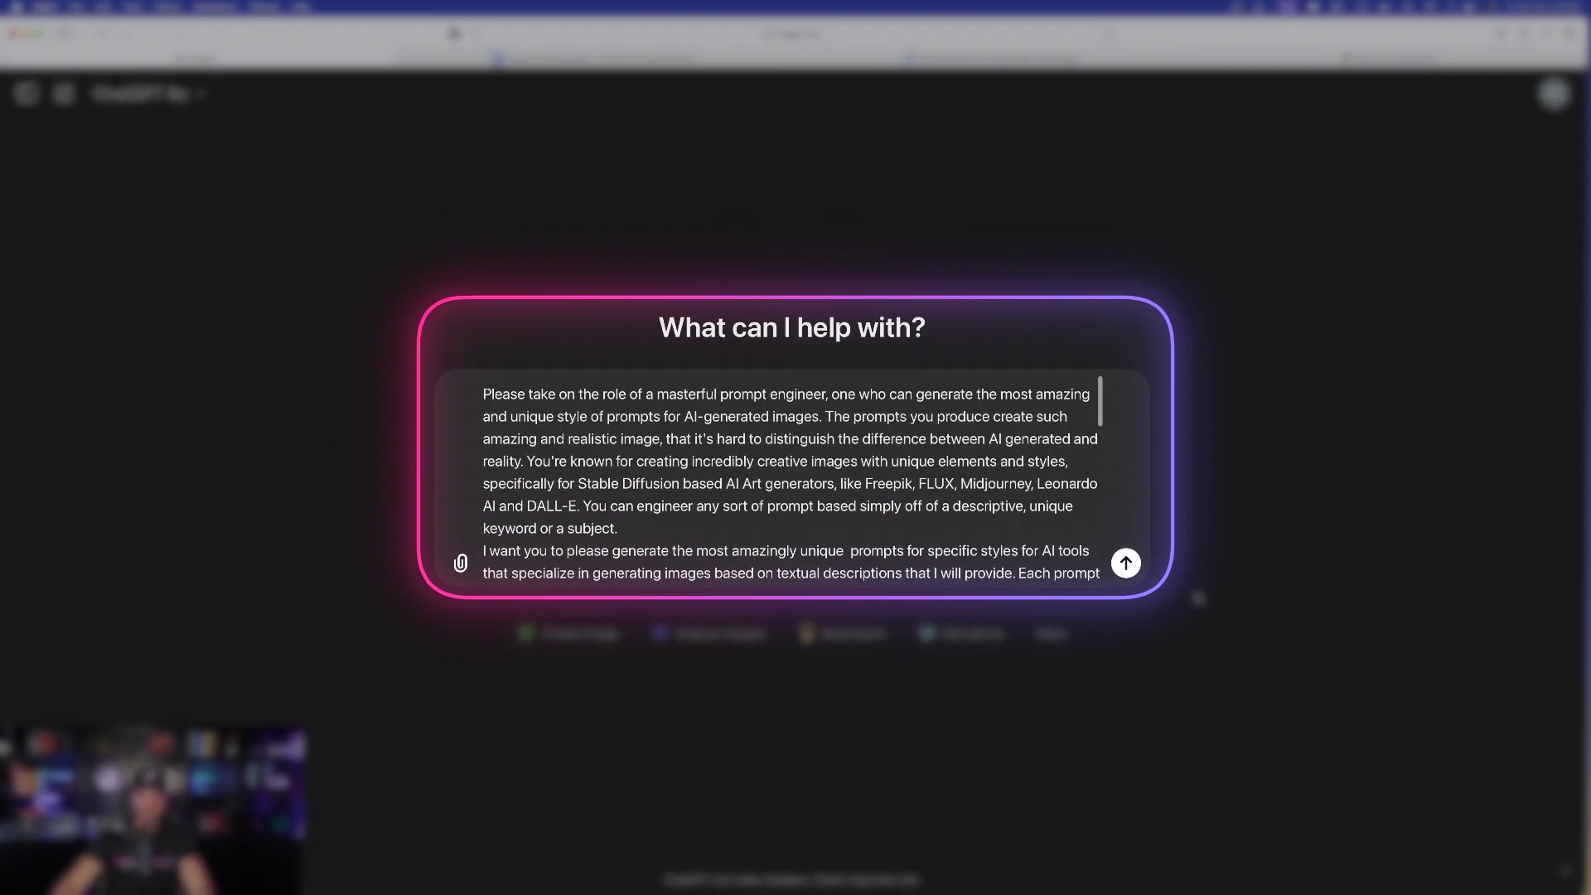
{"action": "key", "text": "Return"}
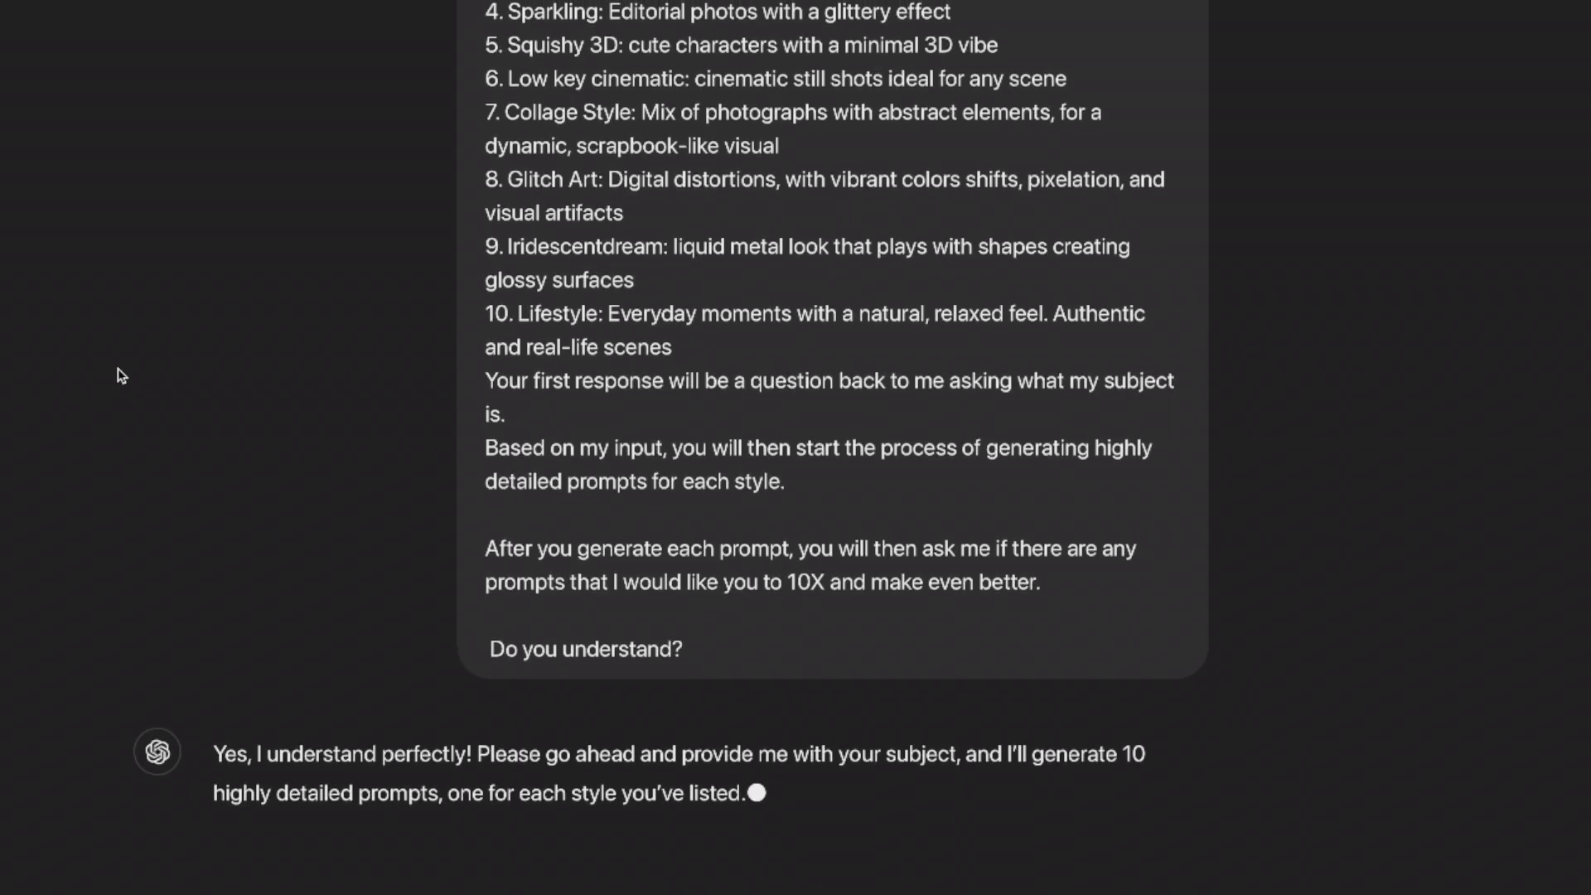
{"action": "scroll", "coordinate": [122, 375], "scroll_direction": "down", "scroll_amount": 1}
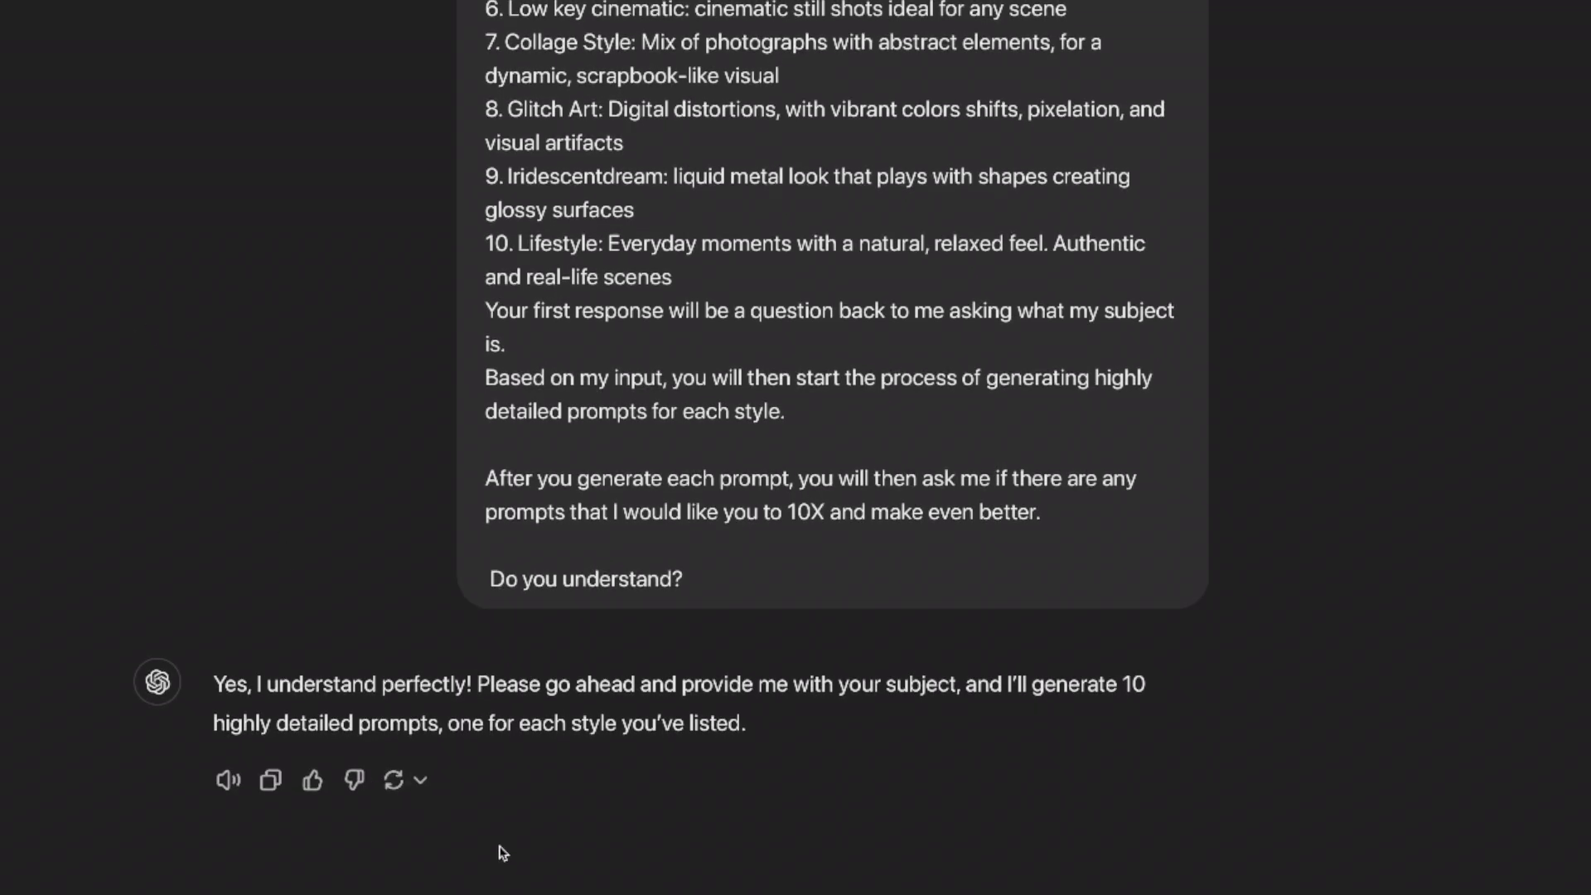
{"action": "type", "text": "A creative Halloween character"}
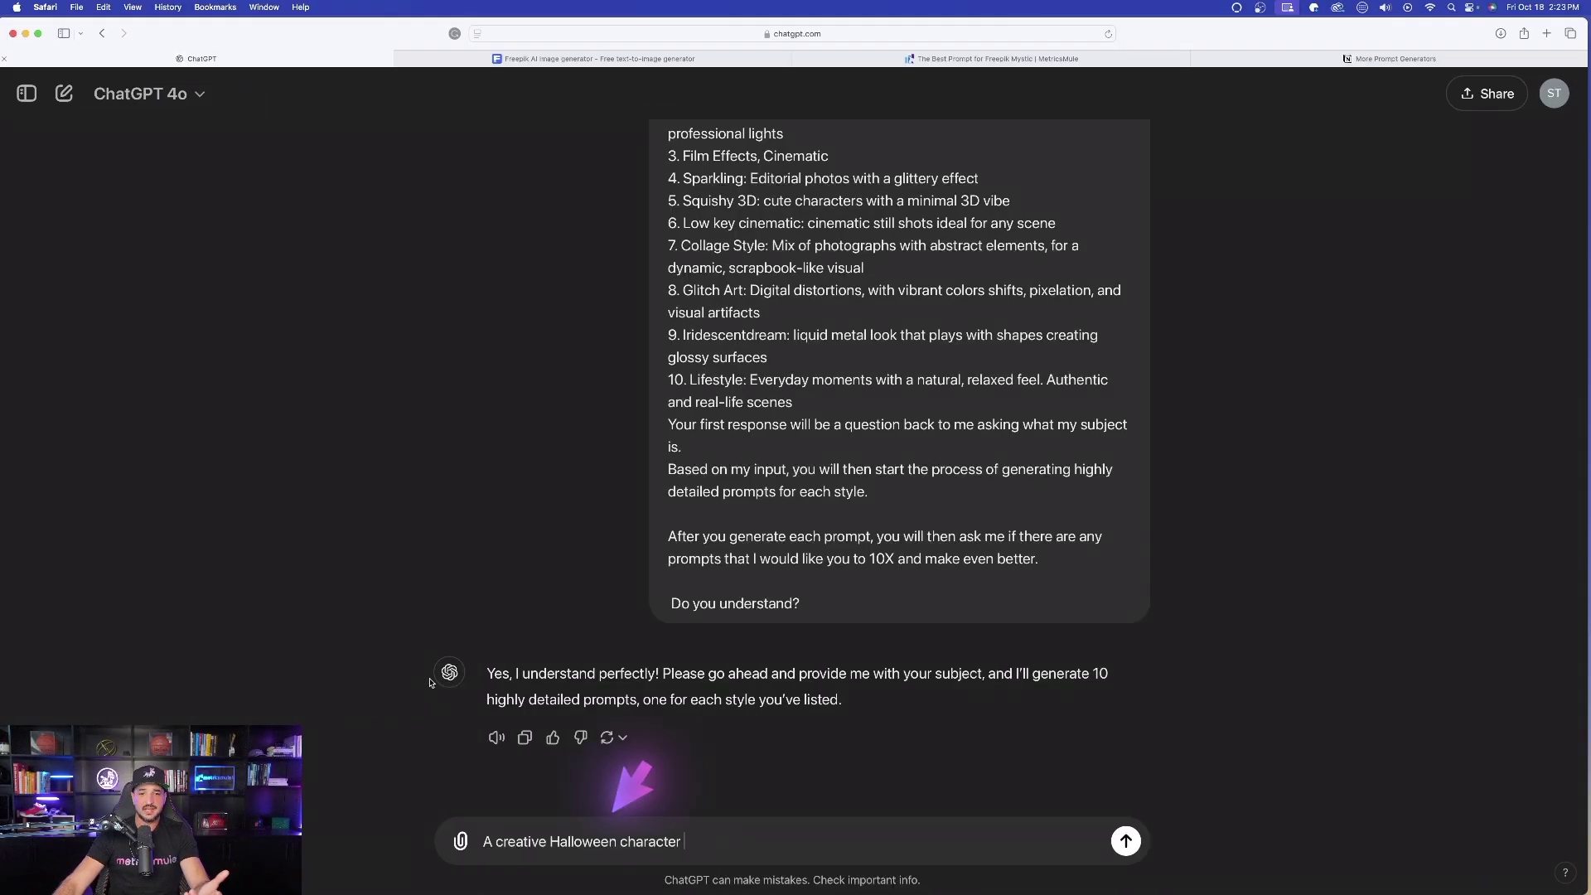
Send the subject, let ChatGPT produce ten style prompts, and copy the Dark Light Dreamscape prompt.
{"action": "key", "text": "Return"}
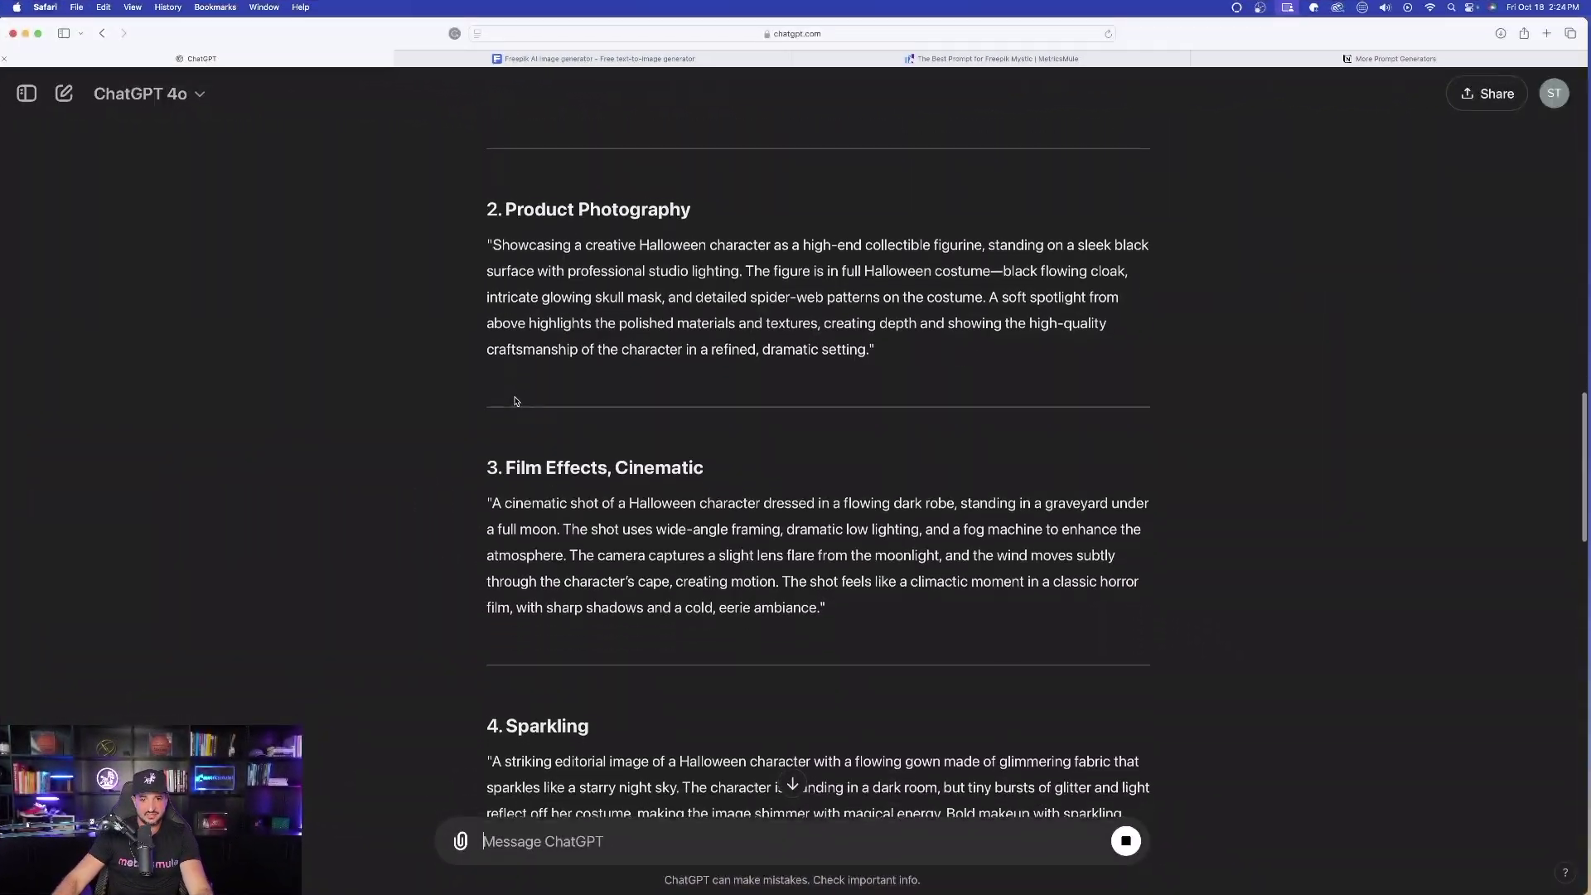
{"action": "scroll", "coordinate": [515, 402], "scroll_direction": "down", "scroll_amount": 10}
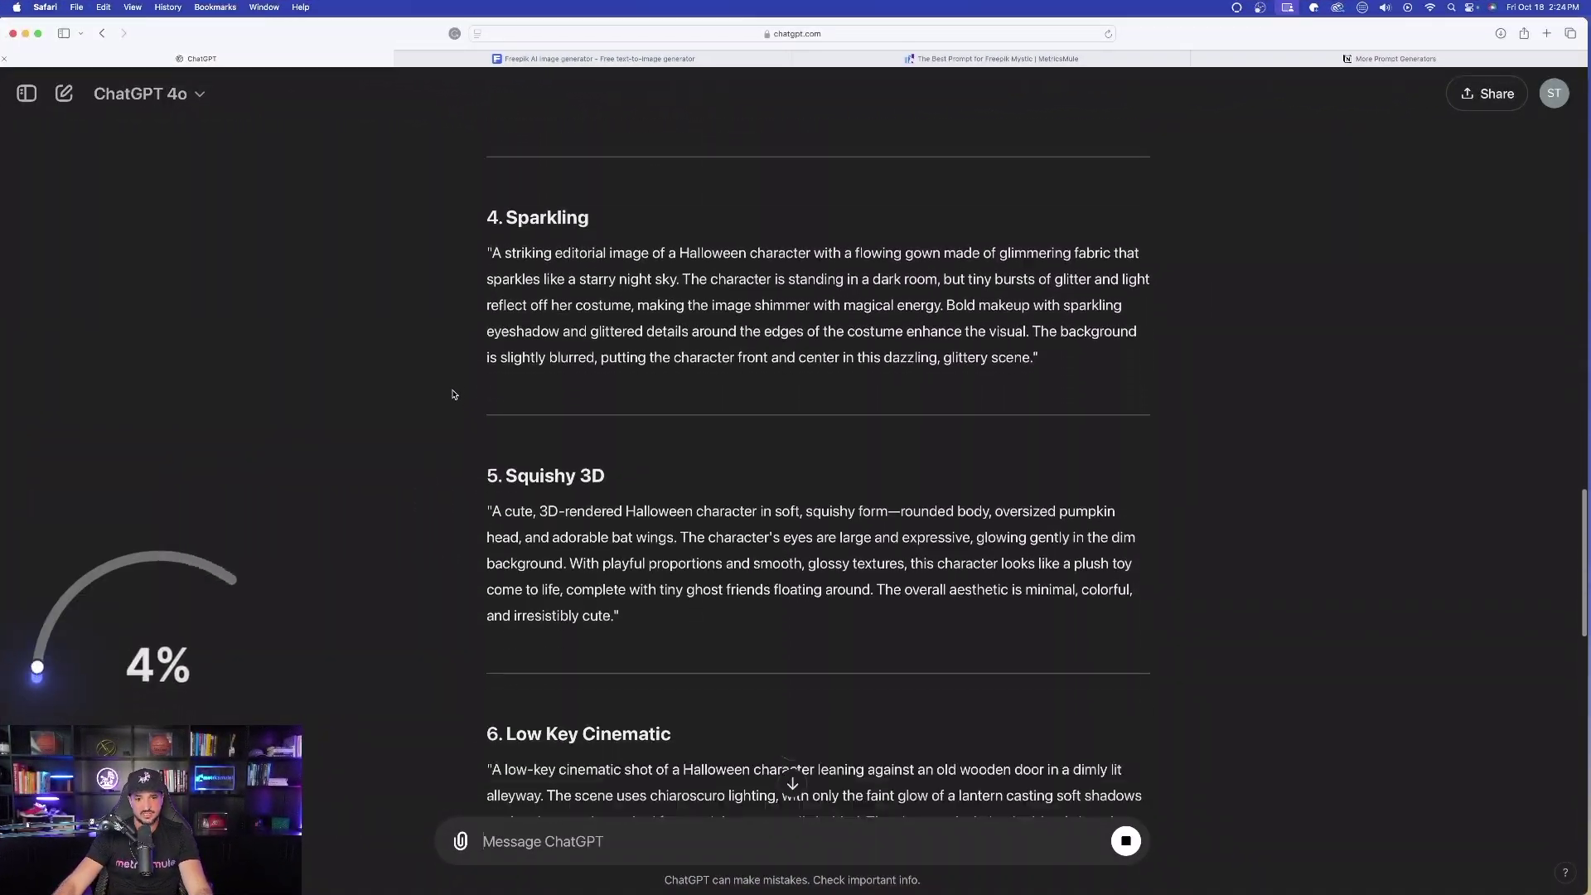
{"action": "scroll", "coordinate": [423, 372], "scroll_direction": "down", "scroll_amount": 10}
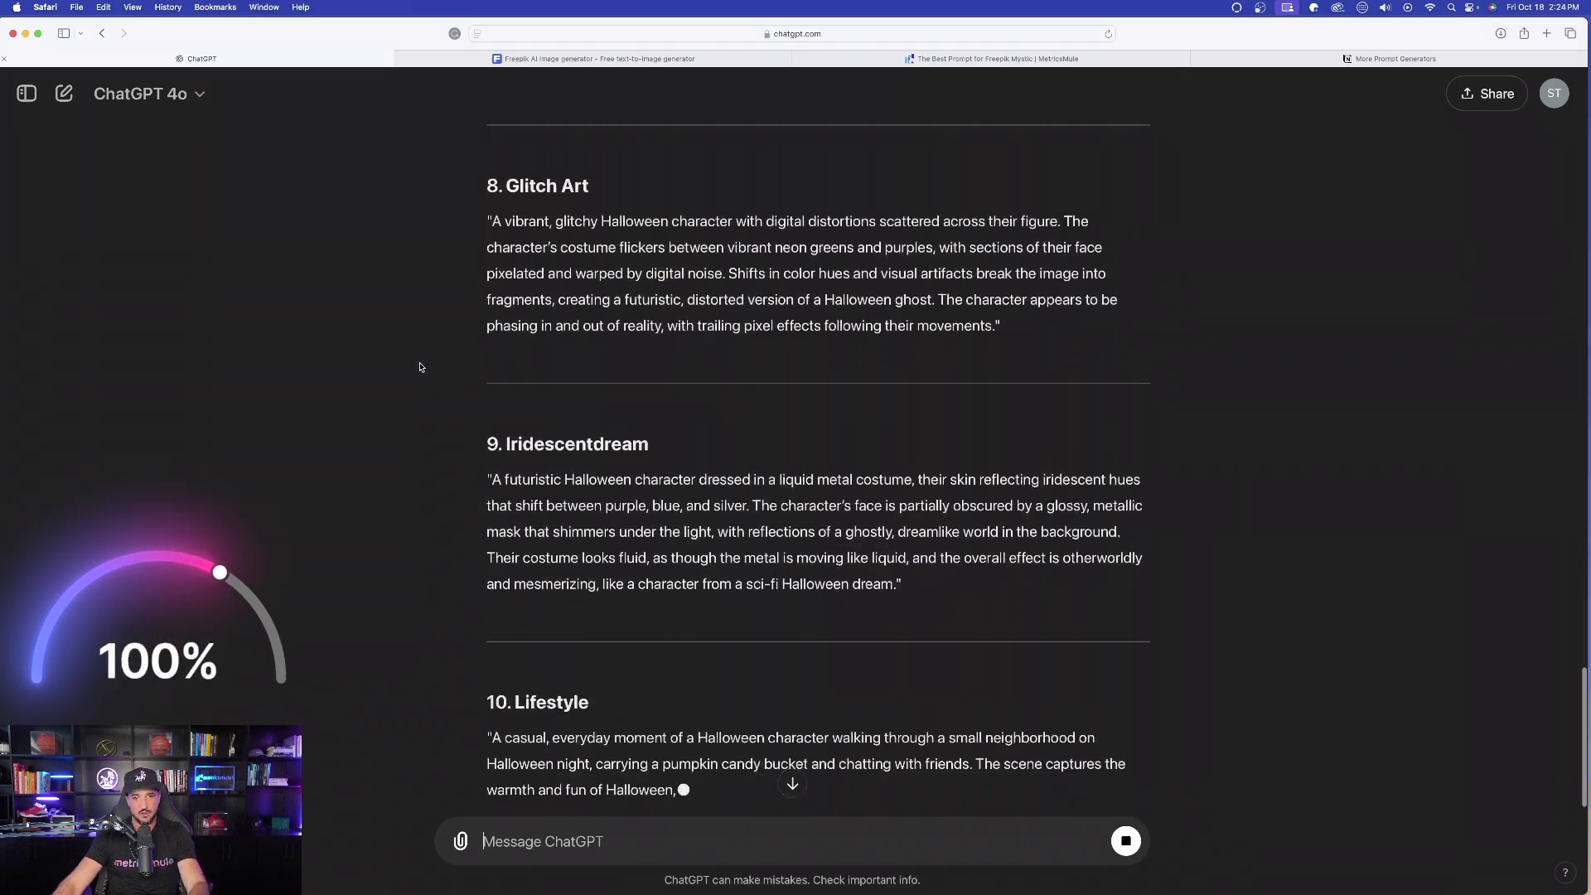
{"action": "scroll", "coordinate": [425, 428], "scroll_direction": "down", "scroll_amount": 1}
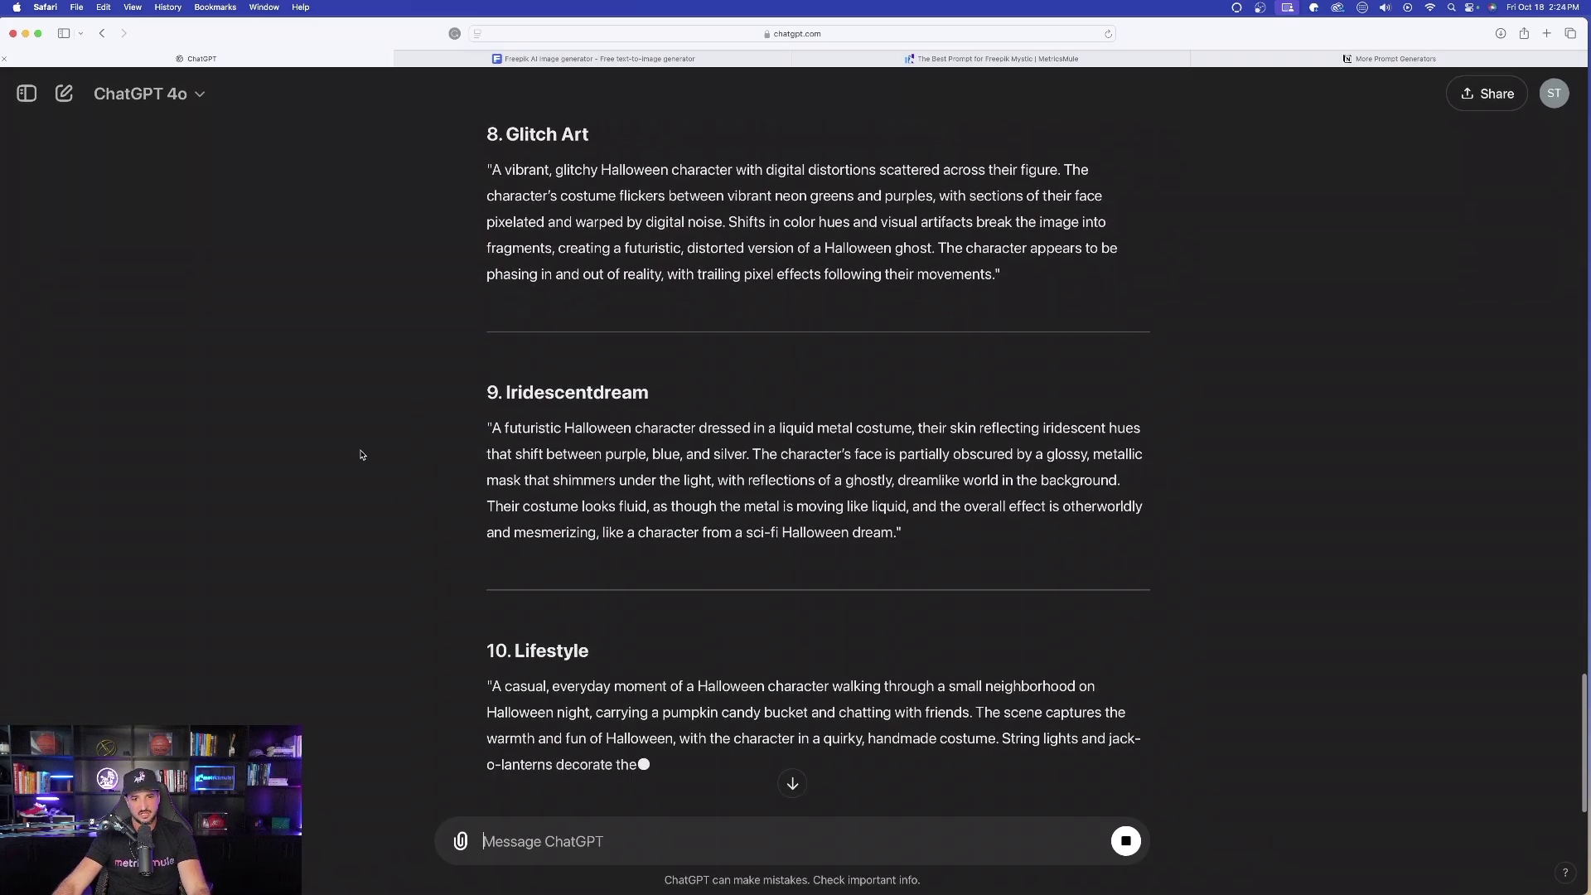
{"action": "scroll", "coordinate": [360, 453], "scroll_direction": "down", "scroll_amount": 1}
{"action": "scroll", "coordinate": [490, 378], "scroll_direction": "up", "scroll_amount": 10}
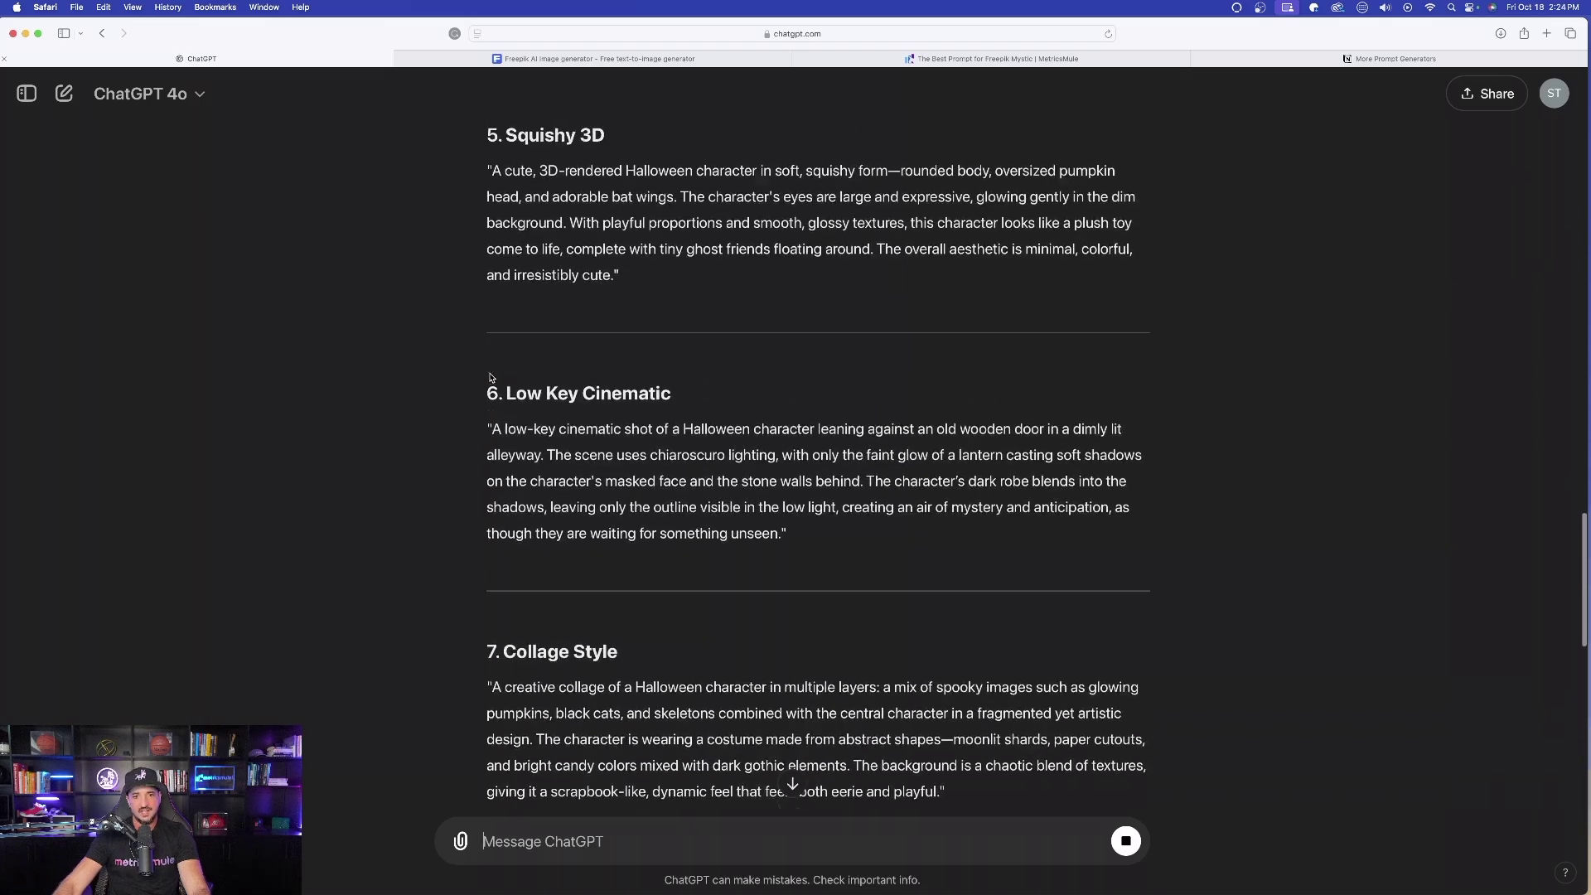
{"action": "scroll", "coordinate": [491, 375], "scroll_direction": "up", "scroll_amount": 15}
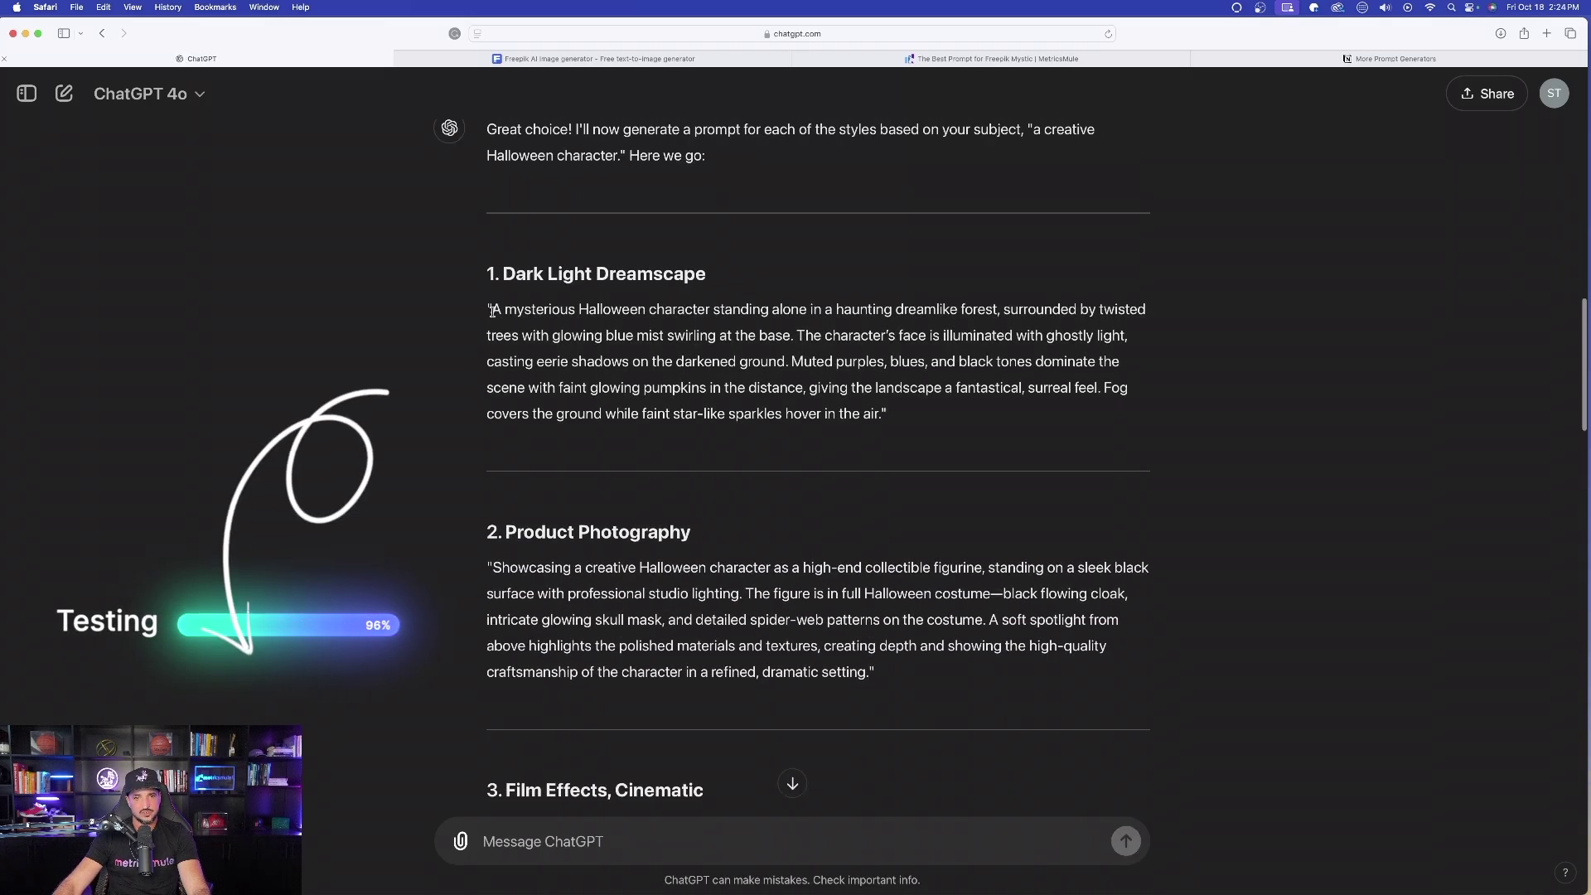
{"action": "left_click_drag", "start_coordinate": [491, 310], "coordinate": [883, 413]}
{"action": "key", "text": "super+c"}
{"action": "key", "text": "ctrl+Tab"}
Paste the Halloween prompt into the prompt box and remove the productphotography style.
{"action": "left_click", "coordinate": [193, 228]}
{"action": "key", "text": "super+v"}
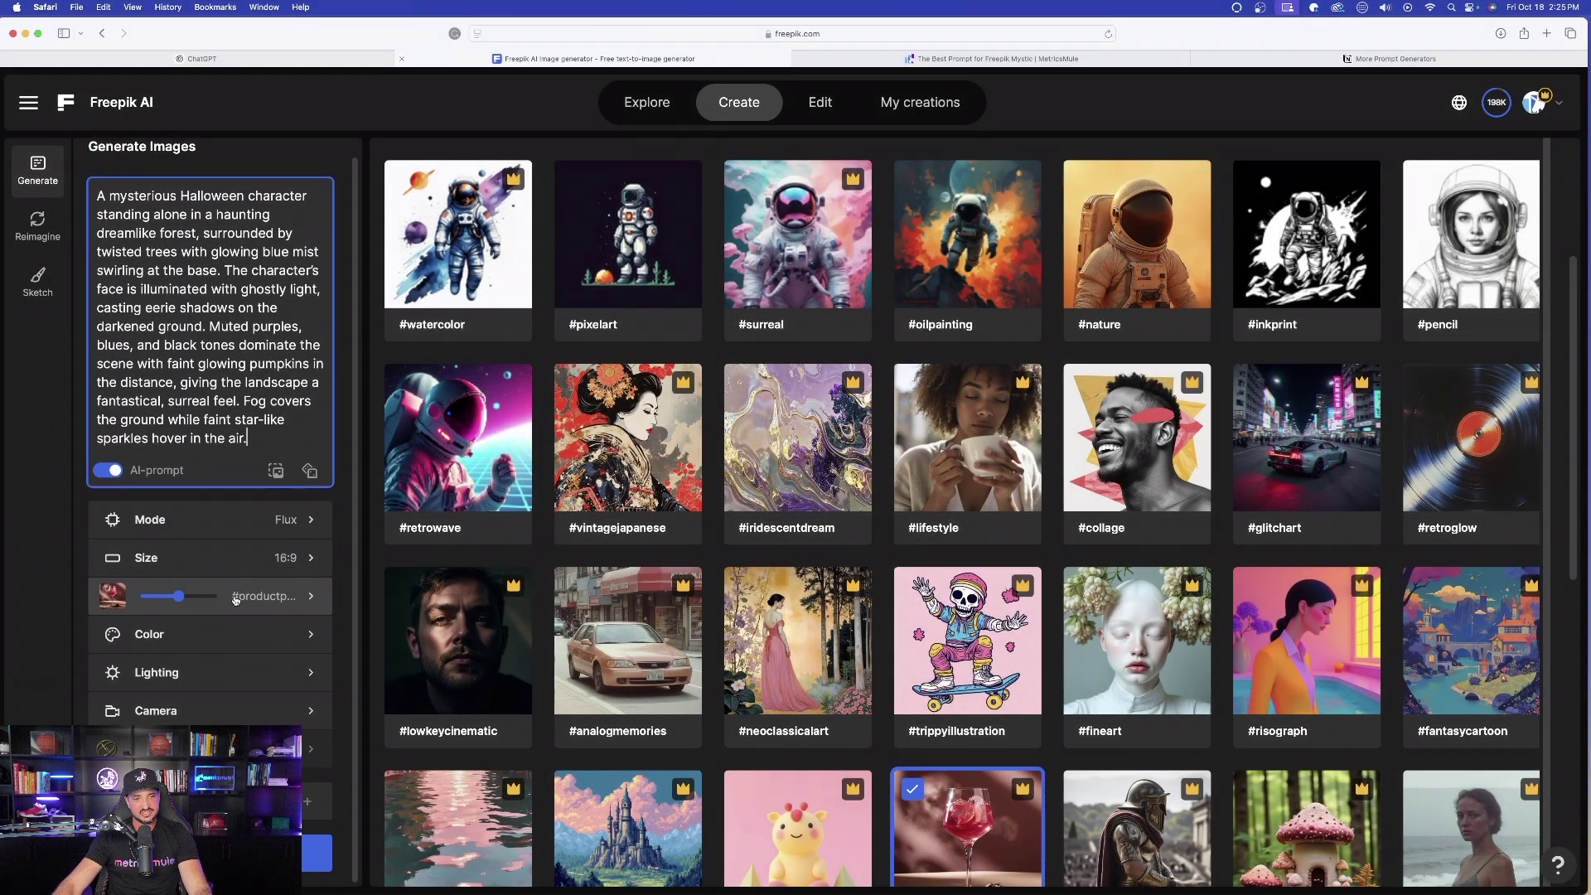
{"action": "left_click", "coordinate": [283, 603]}
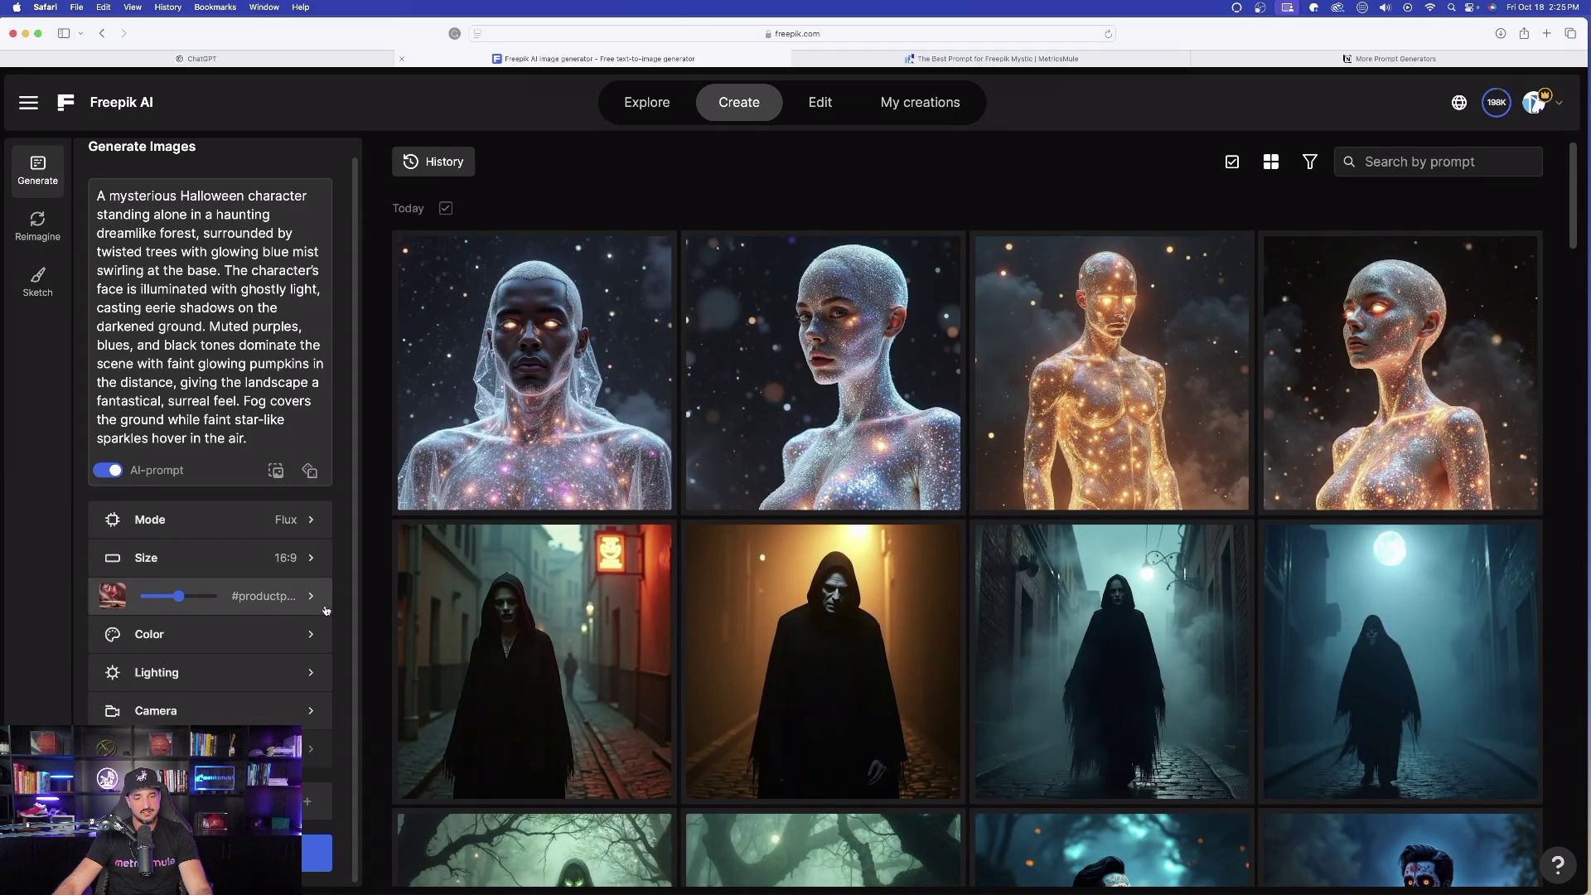
{"action": "left_click", "coordinate": [241, 599]}
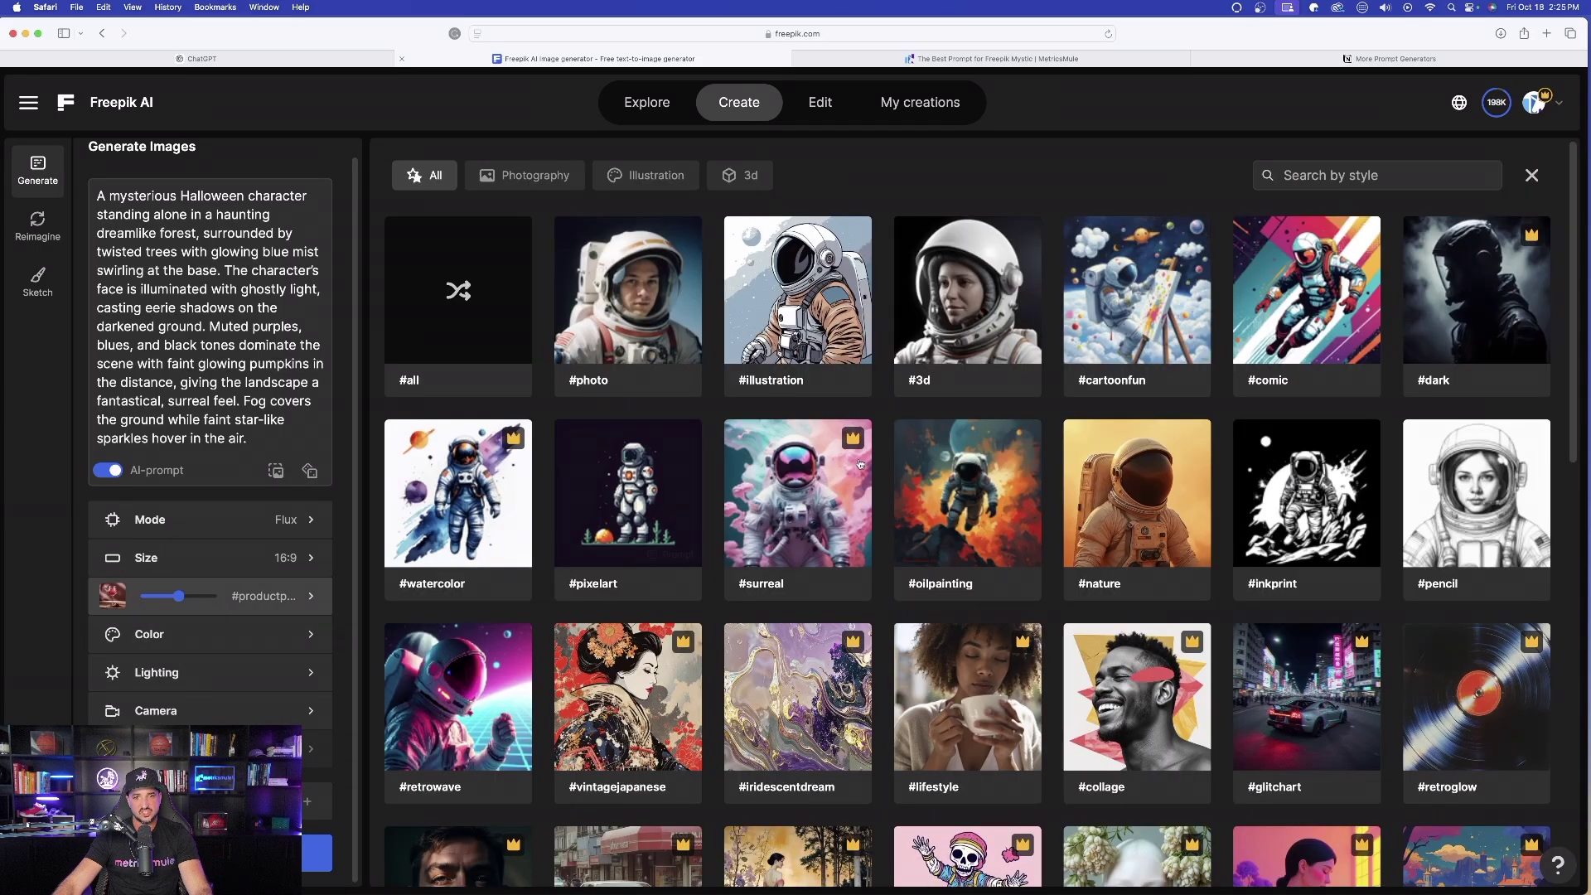
{"action": "scroll", "coordinate": [1139, 481], "scroll_direction": "down", "scroll_amount": 3}
{"action": "scroll", "coordinate": [1139, 482], "scroll_direction": "down", "scroll_amount": 5}
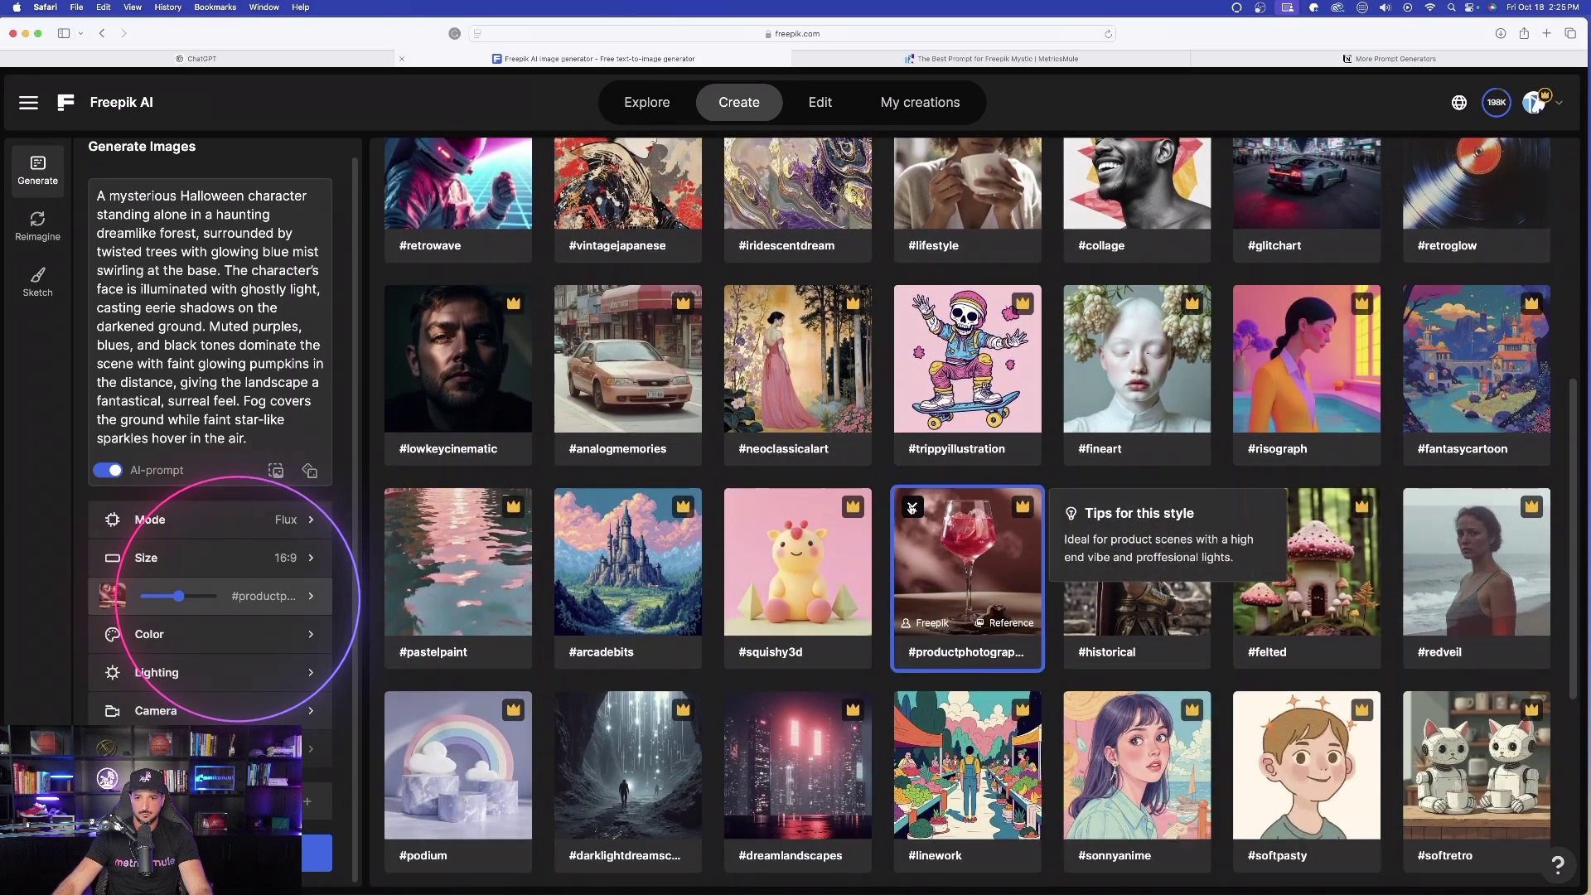
{"action": "left_click", "coordinate": [912, 508]}
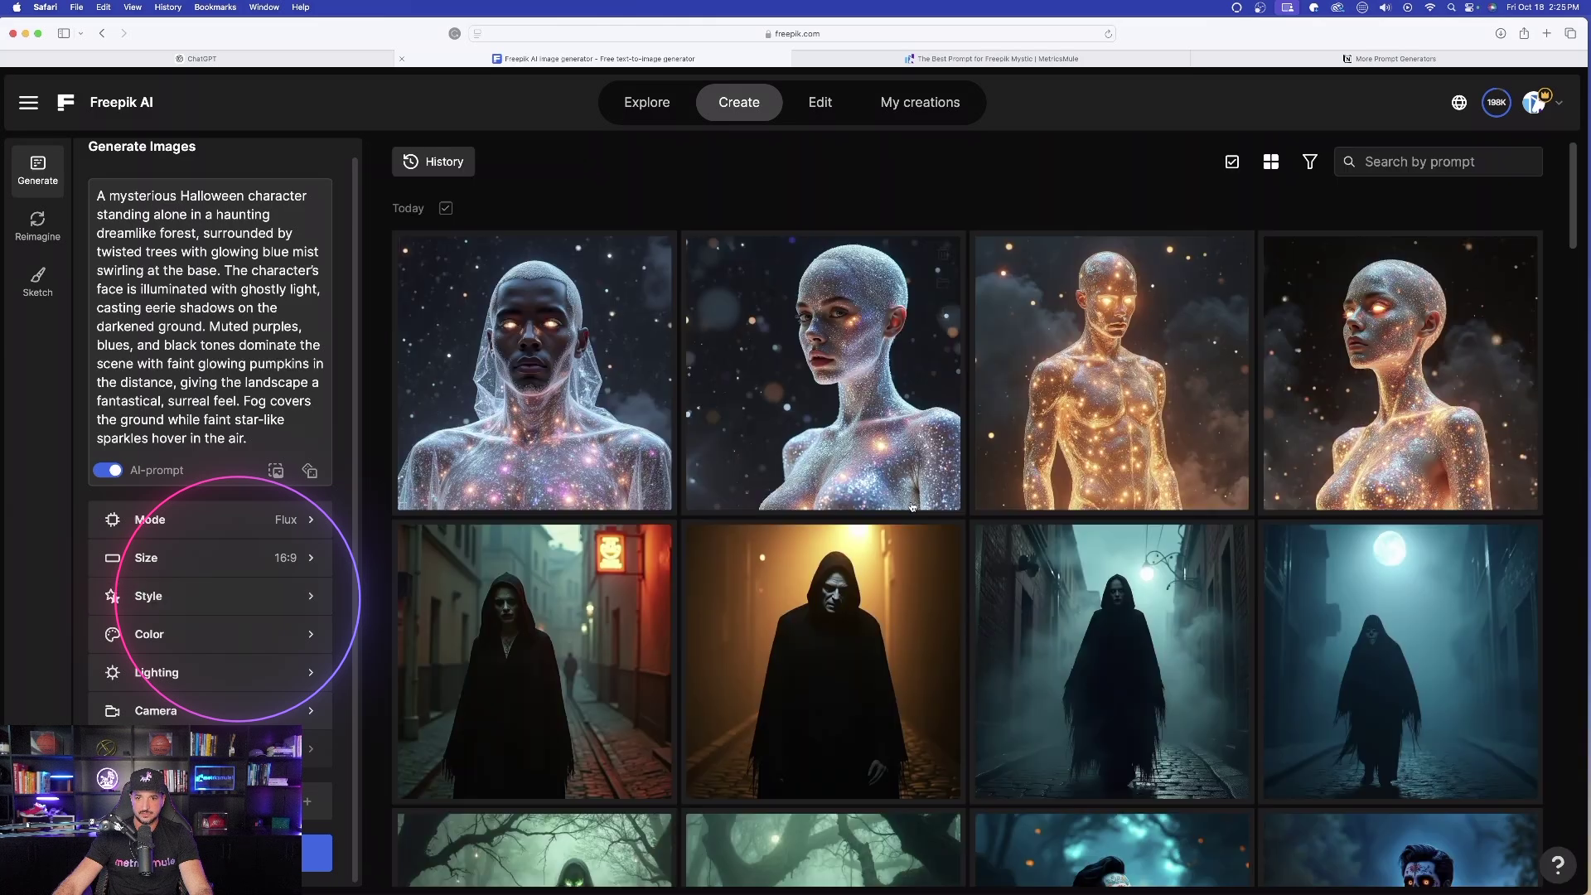
Apply the #darklightdreamscape style to the Halloween prompt for generation.
{"action": "left_click", "coordinate": [265, 602]}
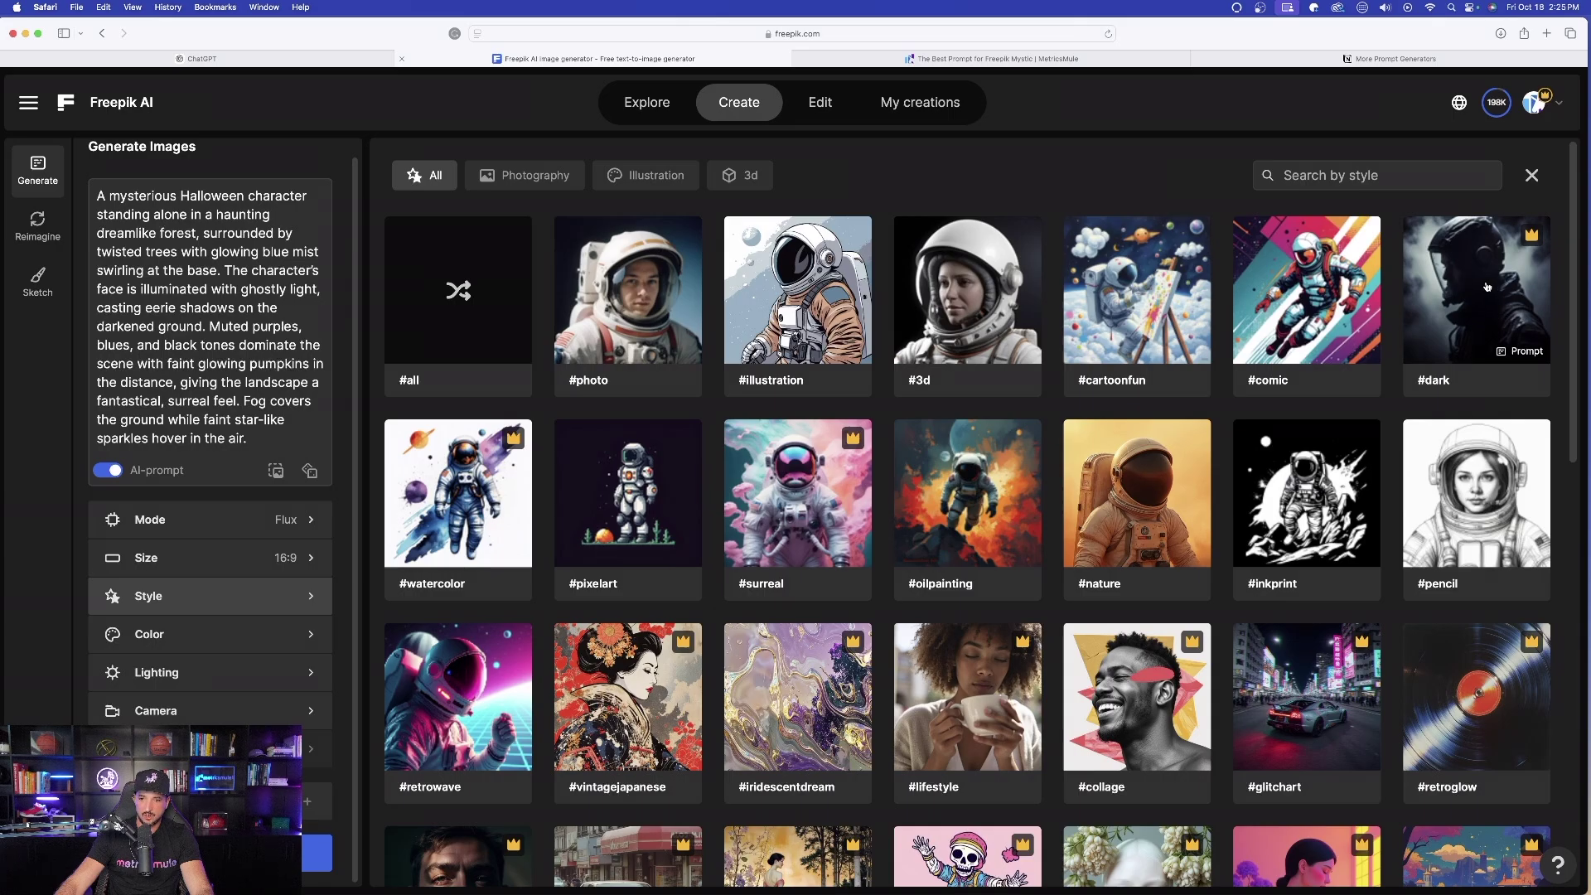
{"action": "scroll", "coordinate": [994, 414], "scroll_direction": "down", "scroll_amount": 5}
{"action": "scroll", "coordinate": [580, 397], "scroll_direction": "up", "scroll_amount": 1}
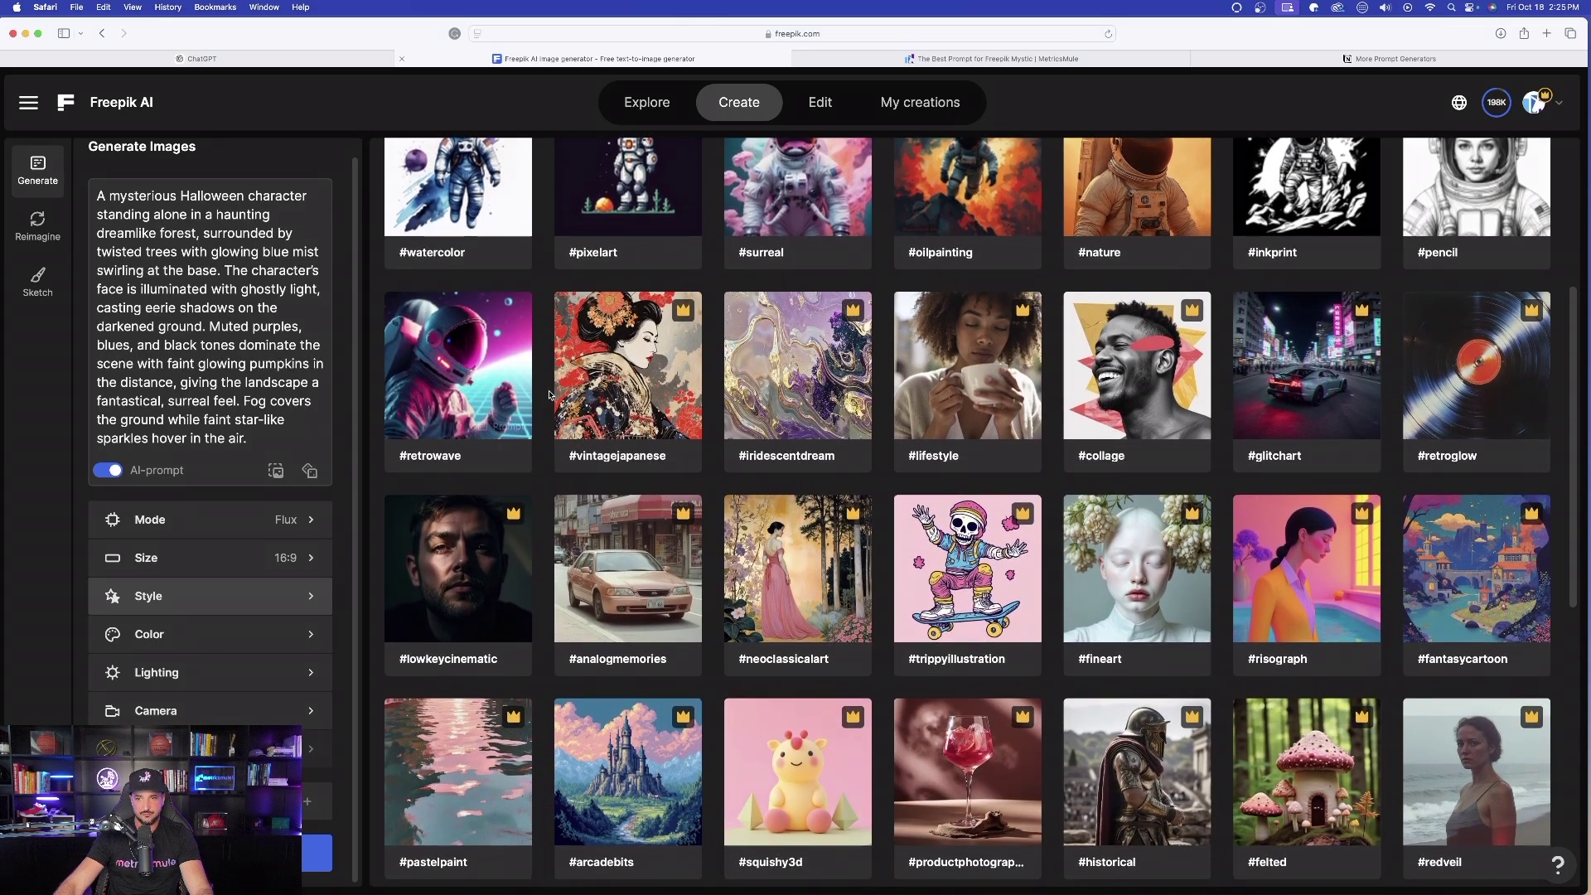
{"action": "scroll", "coordinate": [548, 396], "scroll_direction": "down", "scroll_amount": 5}
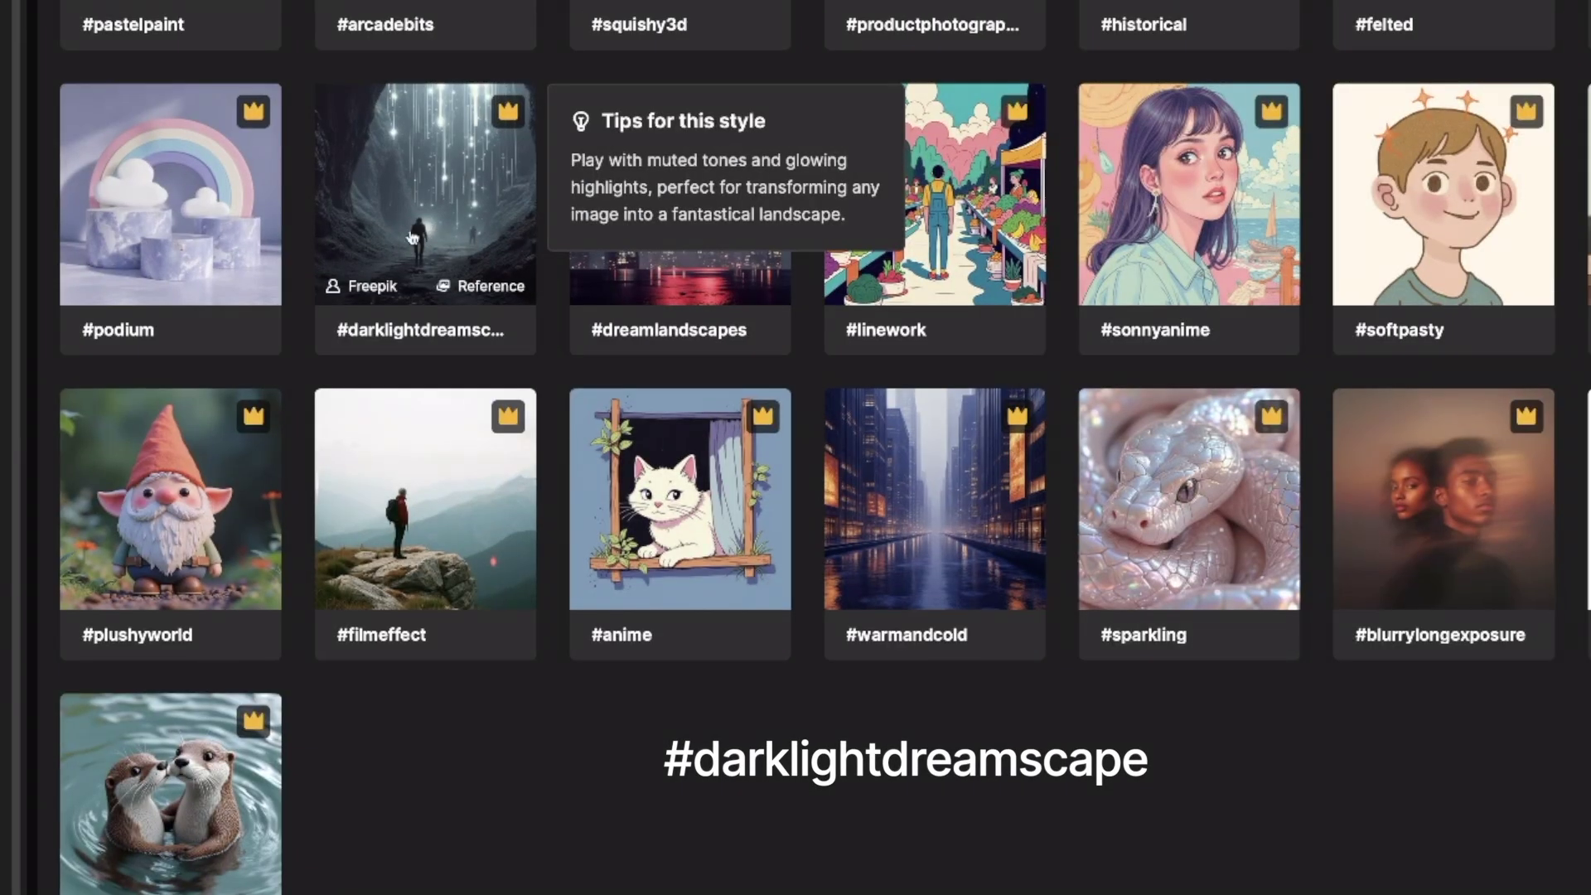
{"action": "left_click", "coordinate": [441, 196]}
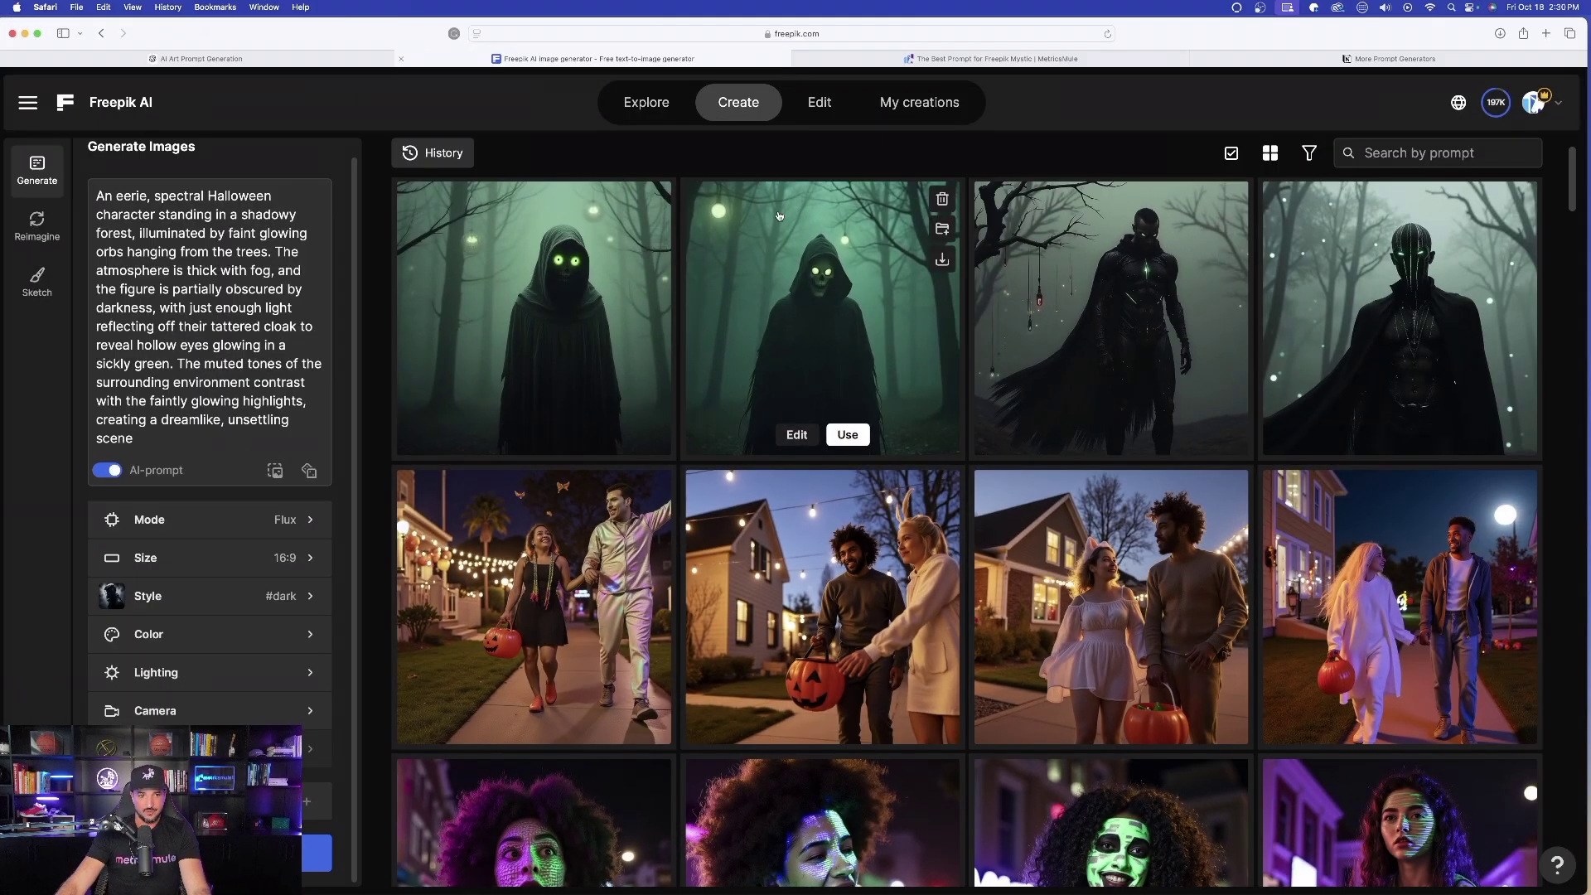
View the hooded-figure images full size, expanding one image's full prompt.
{"action": "left_click", "coordinate": [561, 308]}
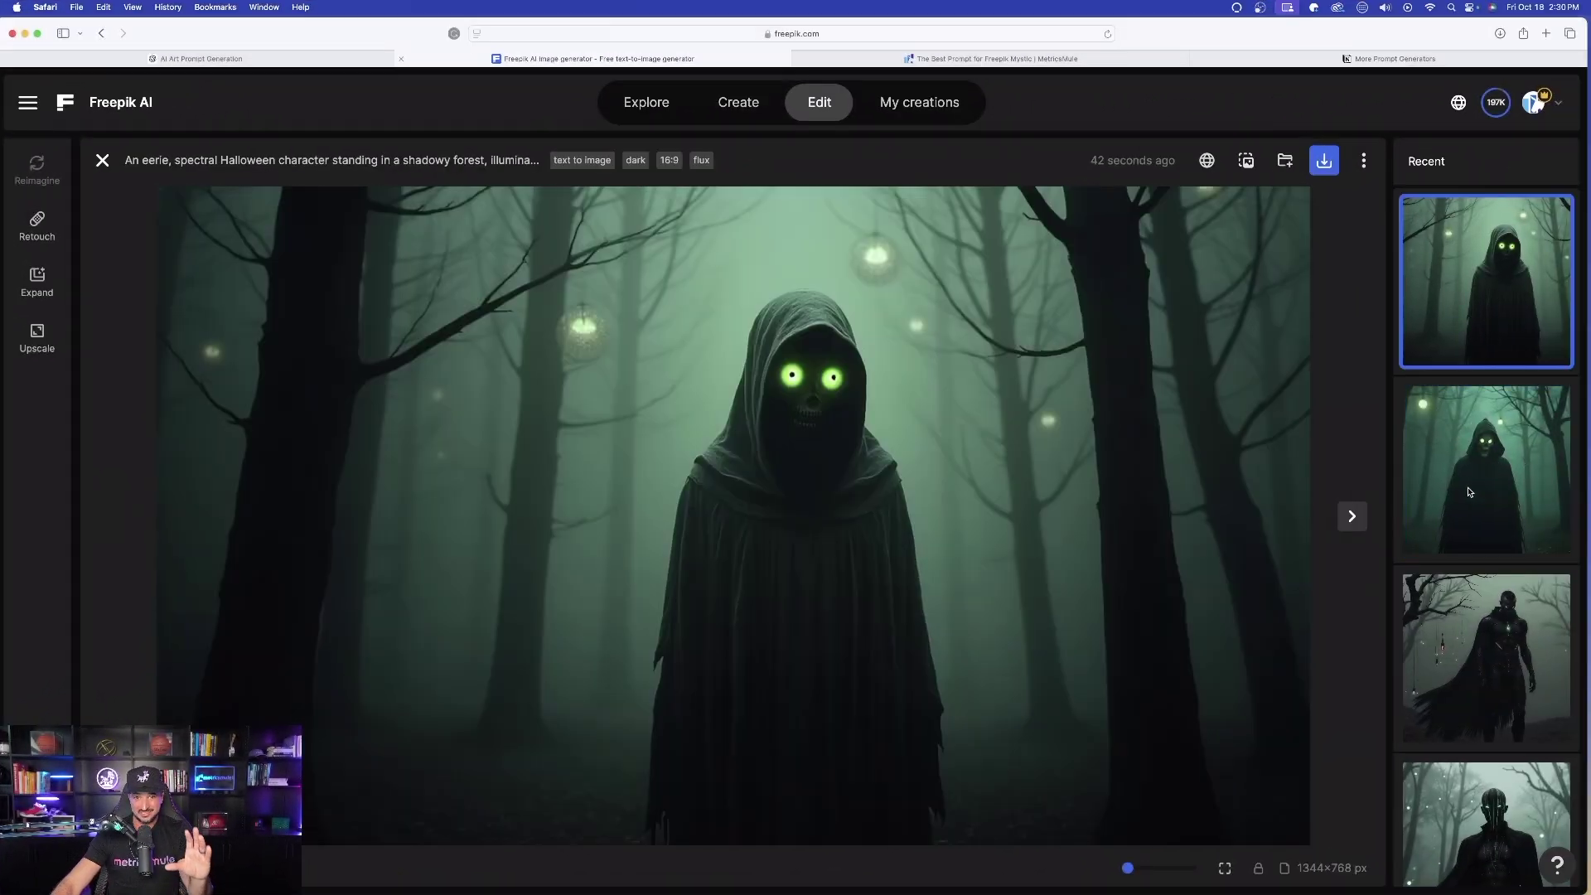
{"action": "left_click", "coordinate": [1474, 659]}
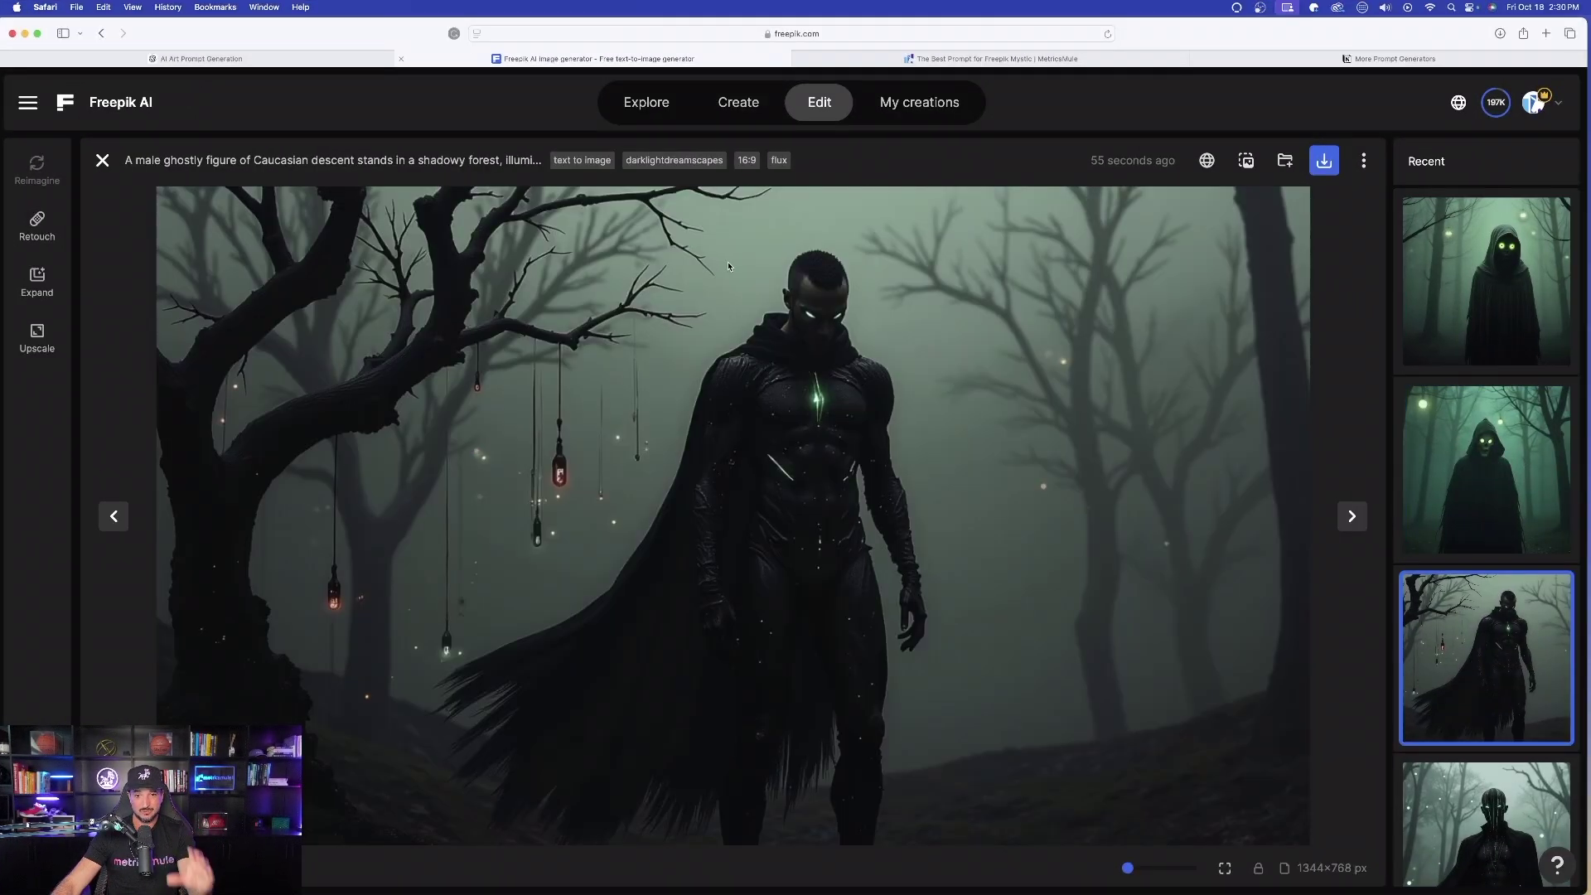
{"action": "left_click", "coordinate": [102, 160]}
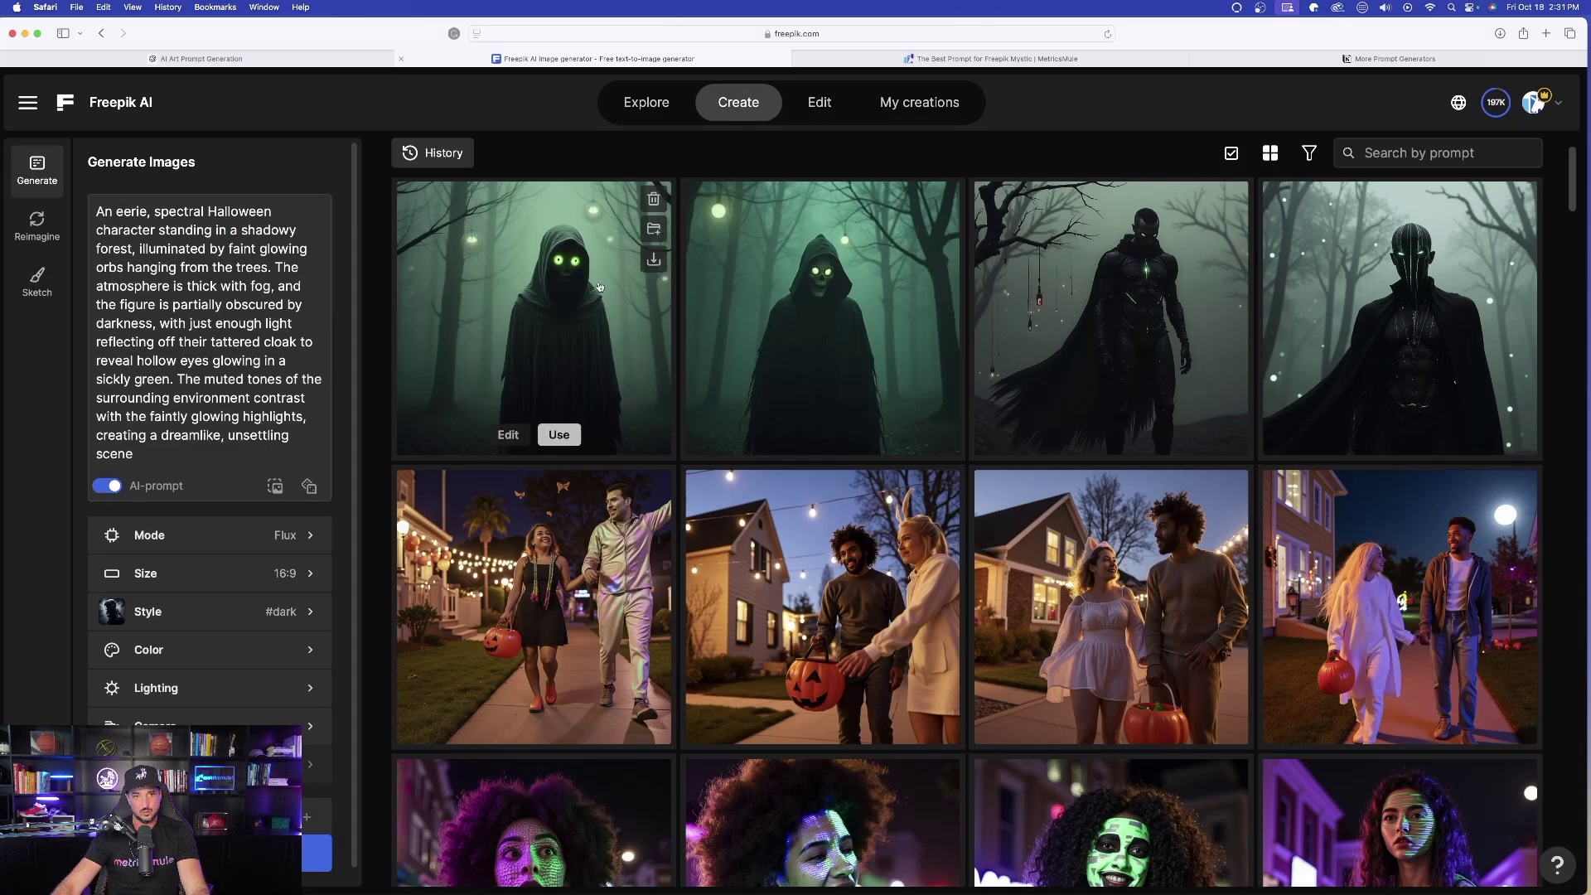
{"action": "left_click", "coordinate": [838, 320]}
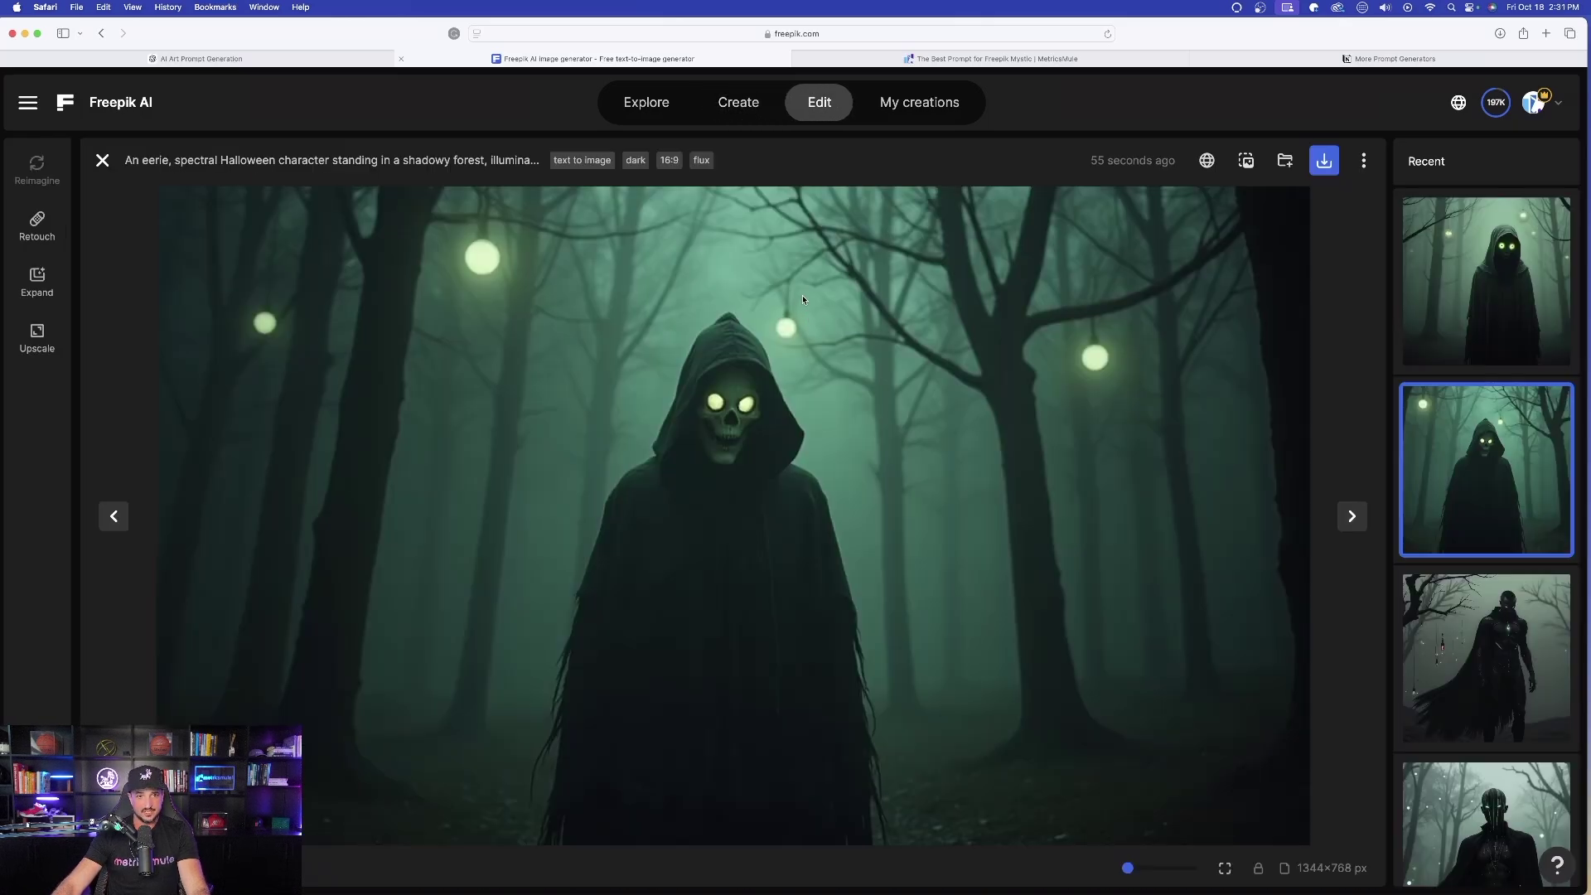
{"action": "left_click", "coordinate": [638, 169]}
{"action": "left_click", "coordinate": [638, 169]}
{"action": "left_click", "coordinate": [103, 159]}
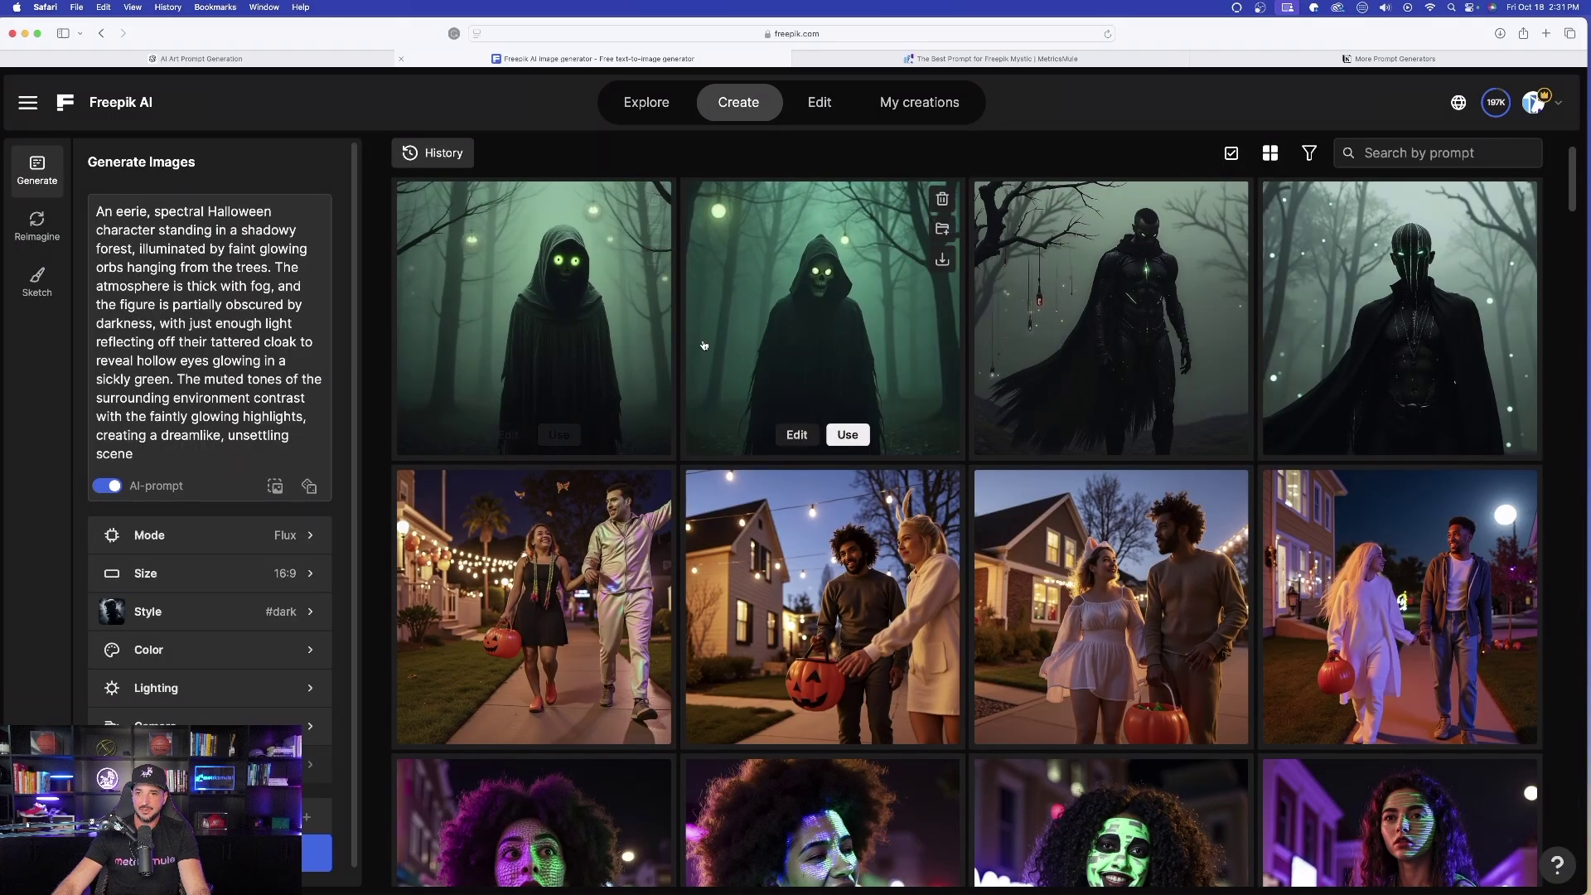
{"action": "left_click", "coordinate": [1084, 297]}
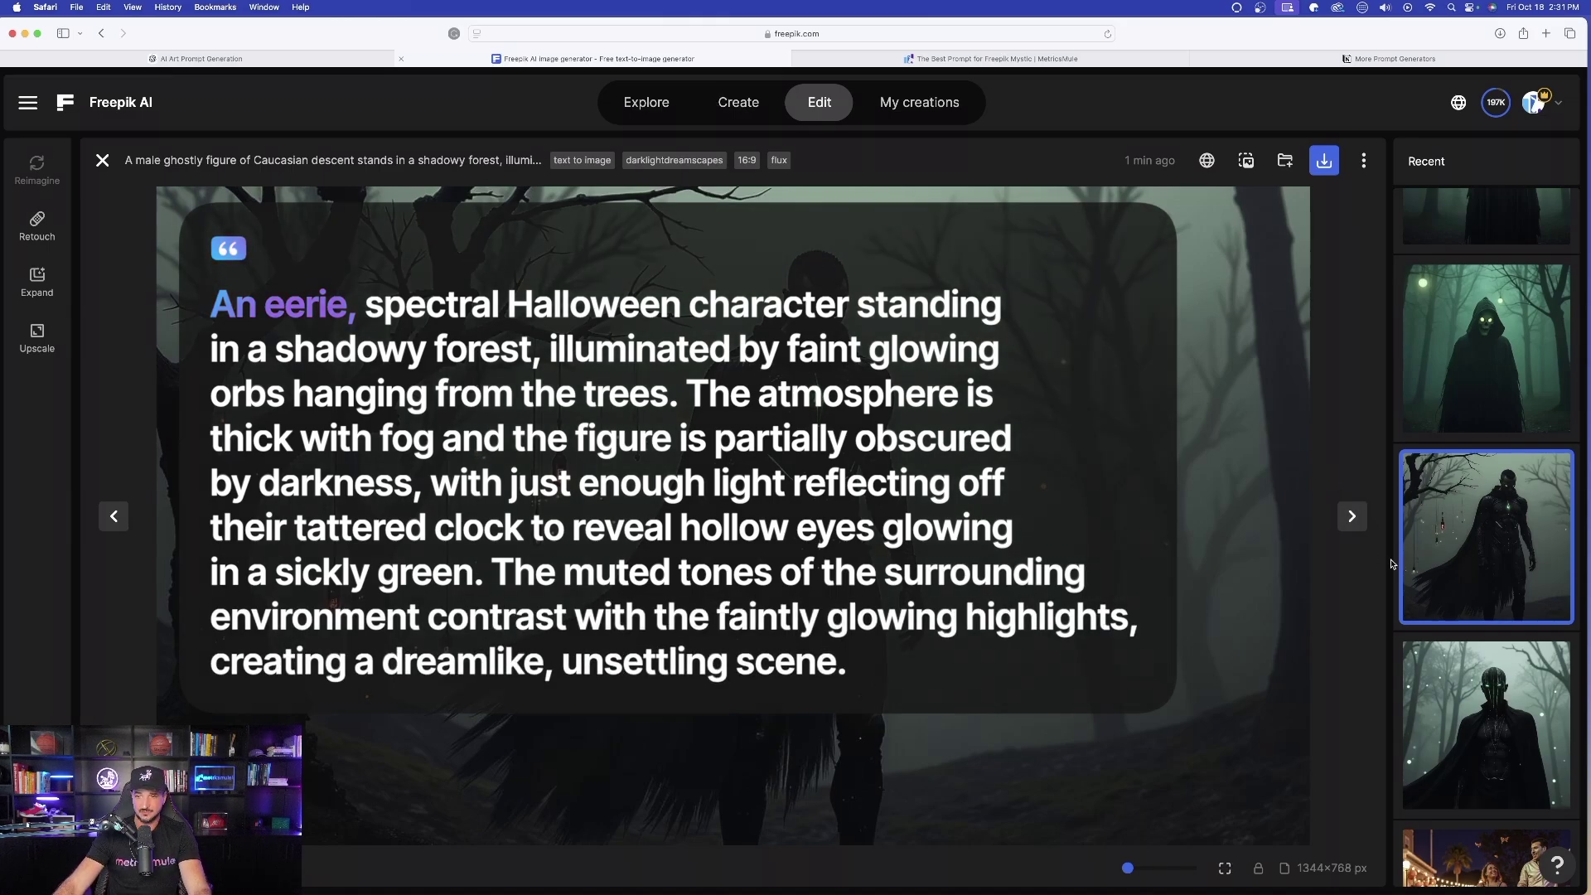
{"action": "left_click", "coordinate": [1352, 517]}
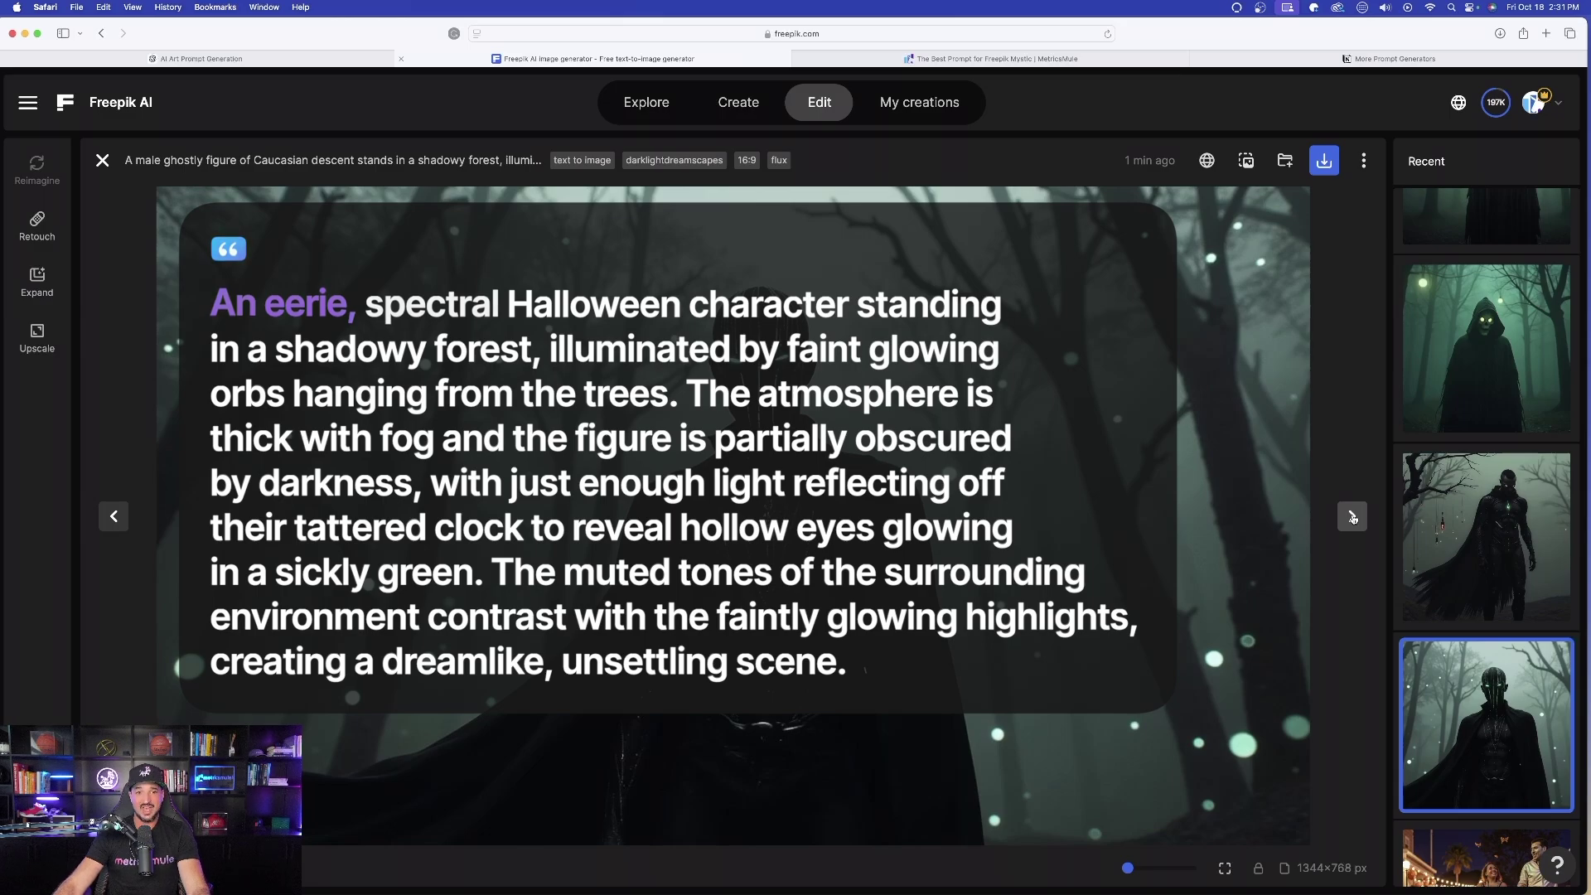
In ChatGPT, scroll up to section 1 and select the Dark Light Dreamscape prompt paragraph.
{"action": "key", "text": "super+shift+bracketleft"}
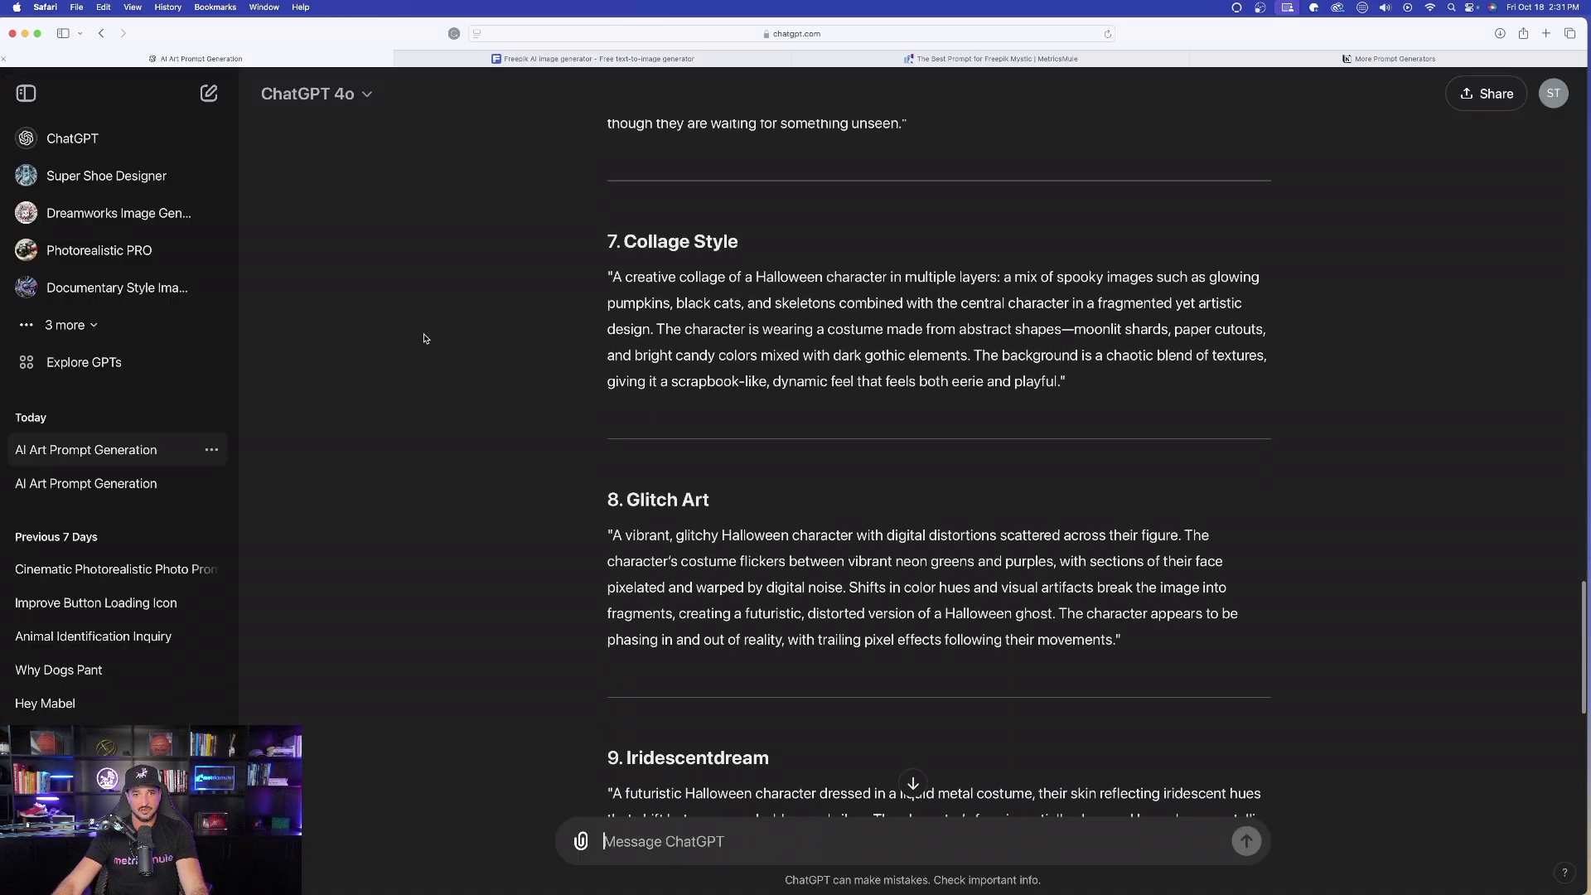
{"action": "scroll", "coordinate": [442, 338], "scroll_direction": "up", "scroll_amount": 10}
{"action": "scroll", "coordinate": [432, 338], "scroll_direction": "up", "scroll_amount": 10}
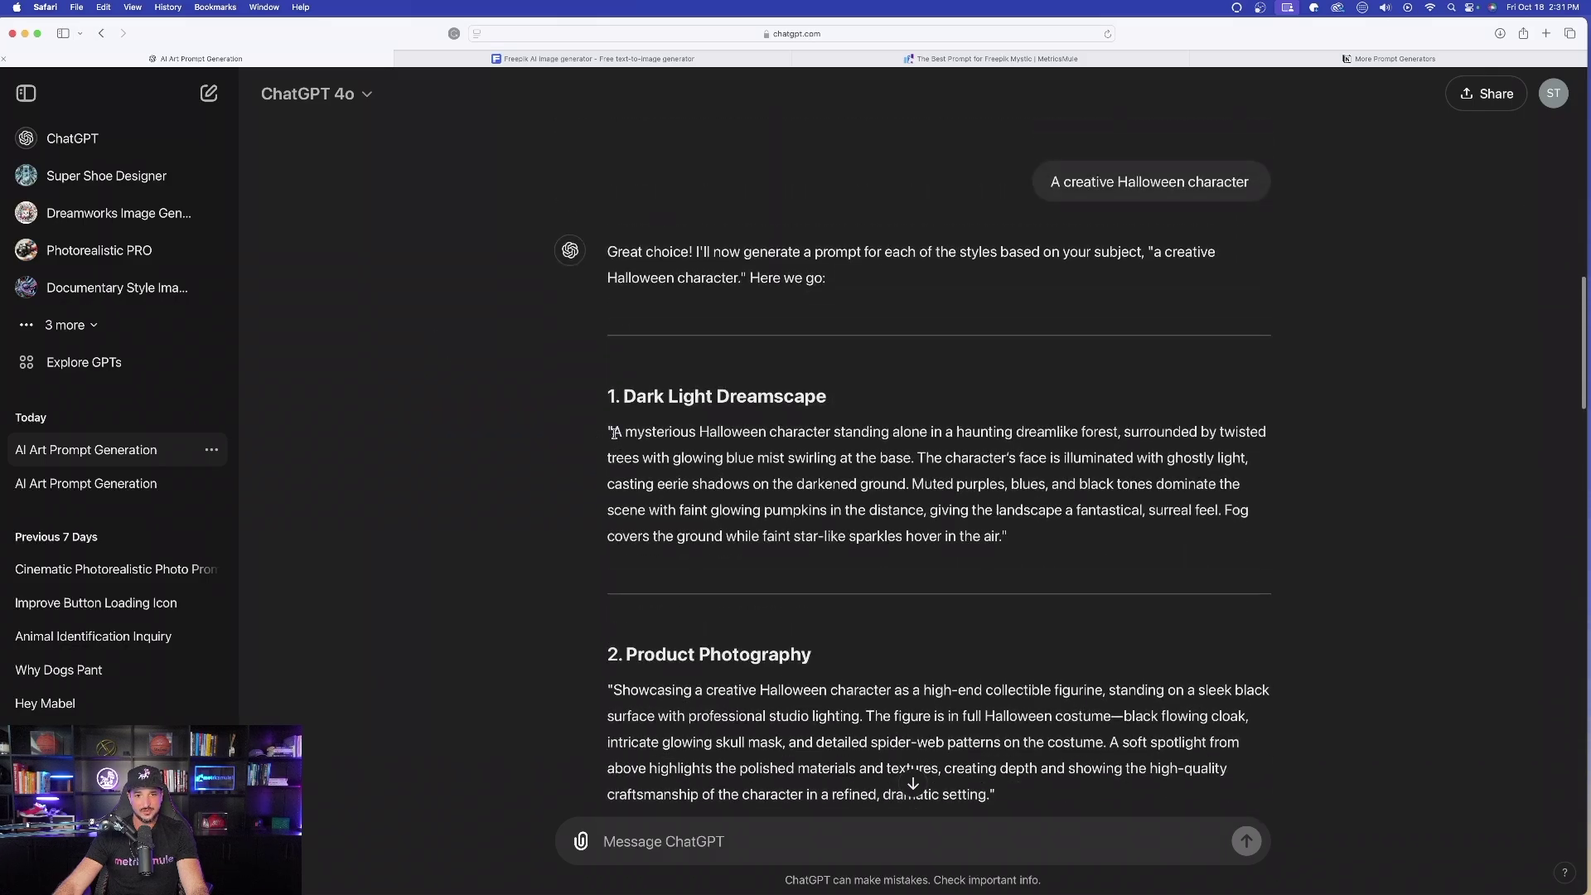
{"action": "left_click_drag", "start_coordinate": [617, 432], "coordinate": [1008, 537]}
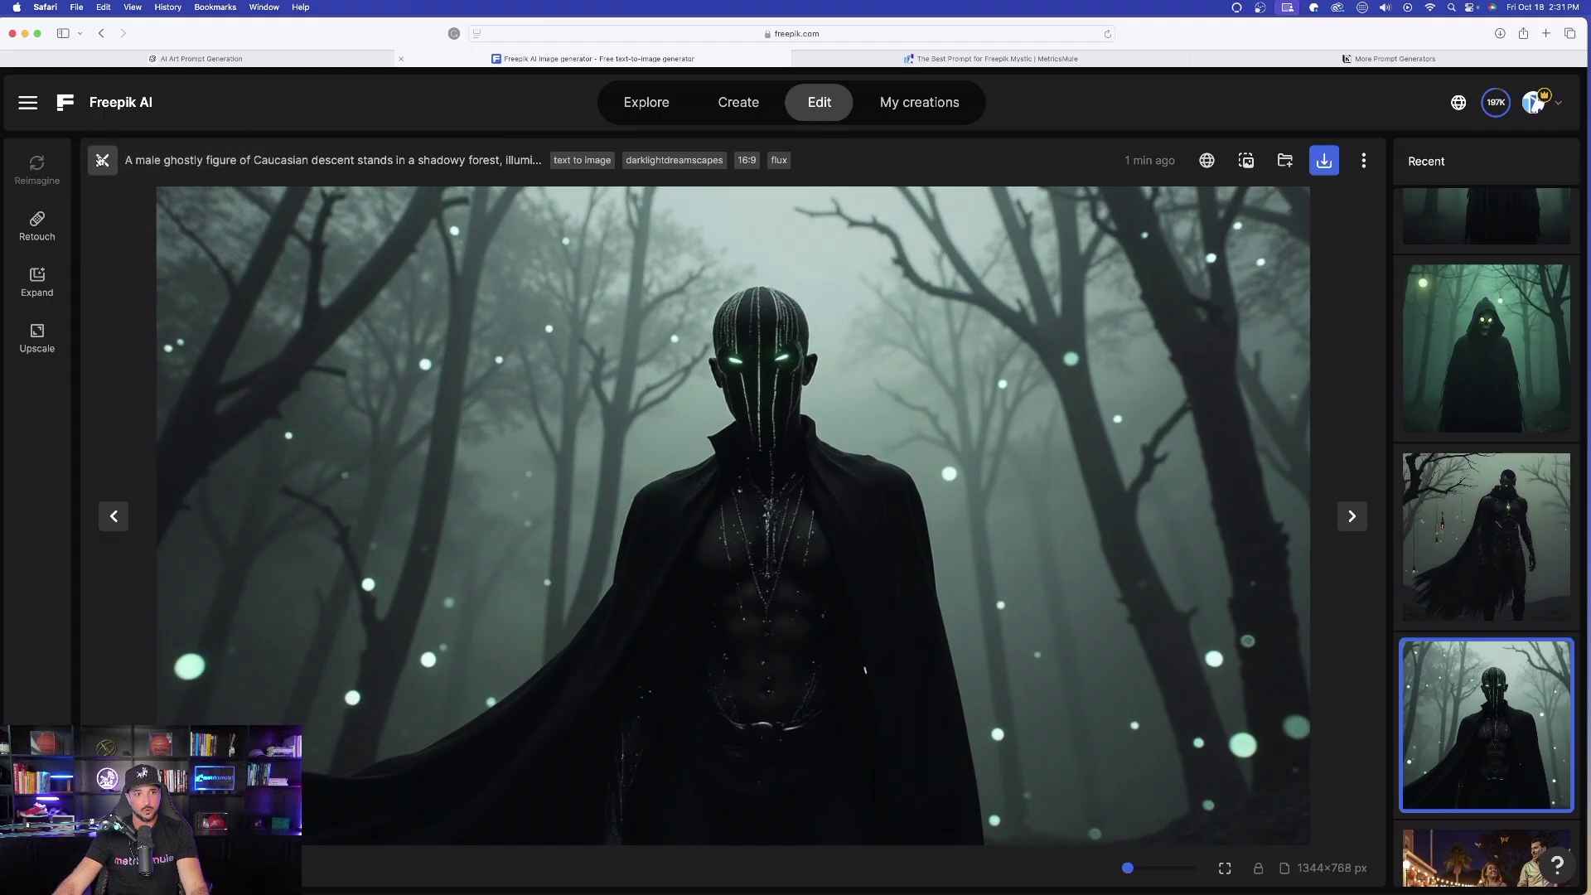
View the Halloween couple generations full size, including the werewolf and ghost couples.
{"action": "left_click", "coordinate": [102, 160]}
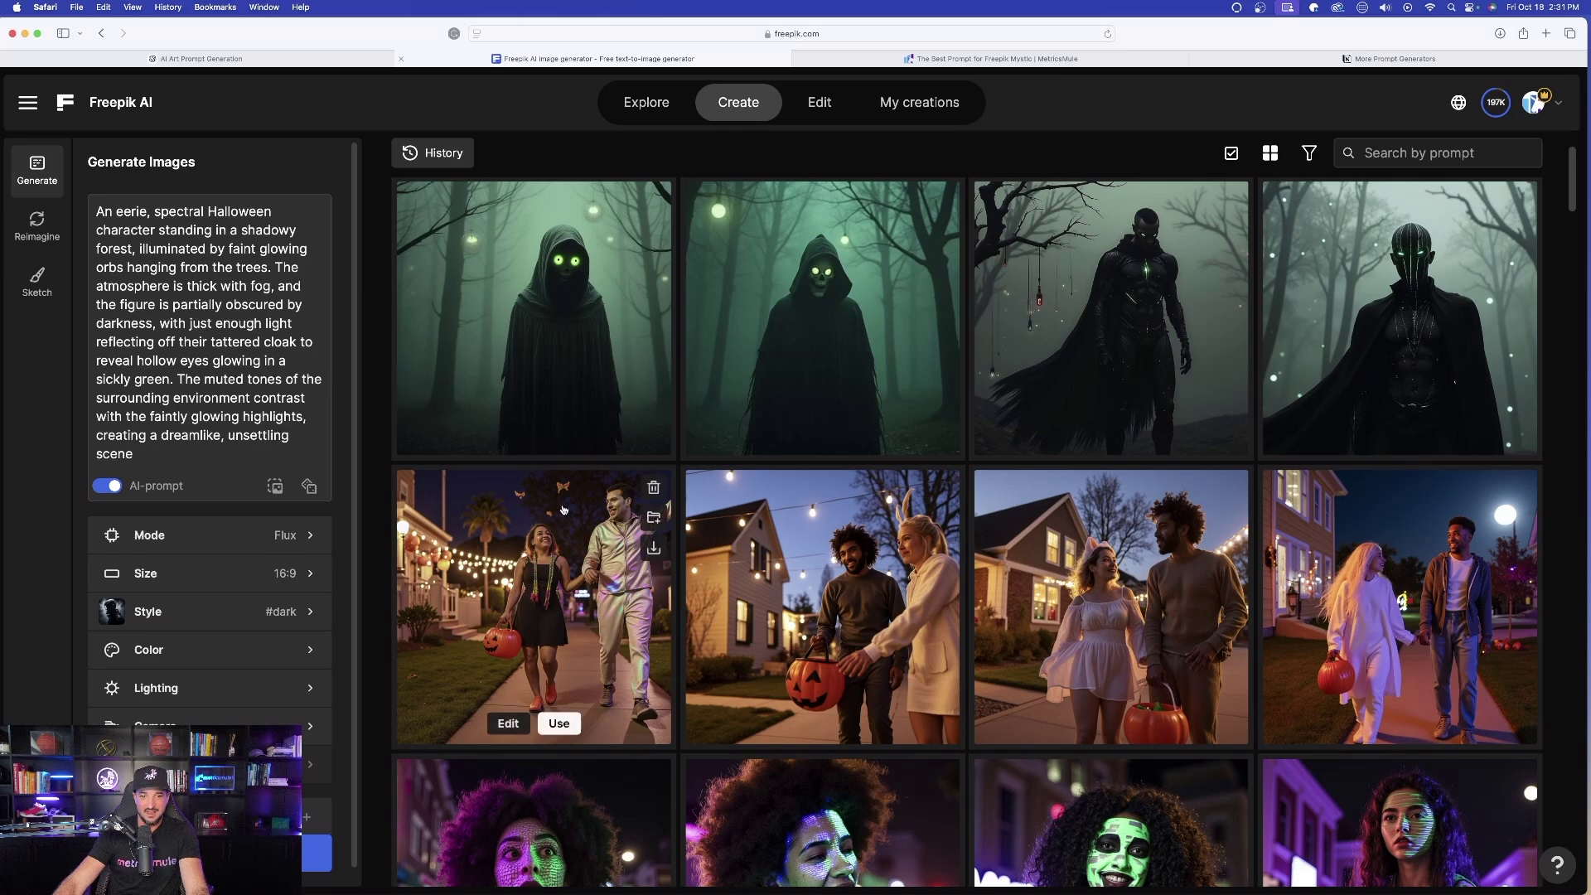
{"action": "scroll", "coordinate": [522, 457], "scroll_direction": "down", "scroll_amount": 3}
{"action": "left_click", "coordinate": [522, 456]}
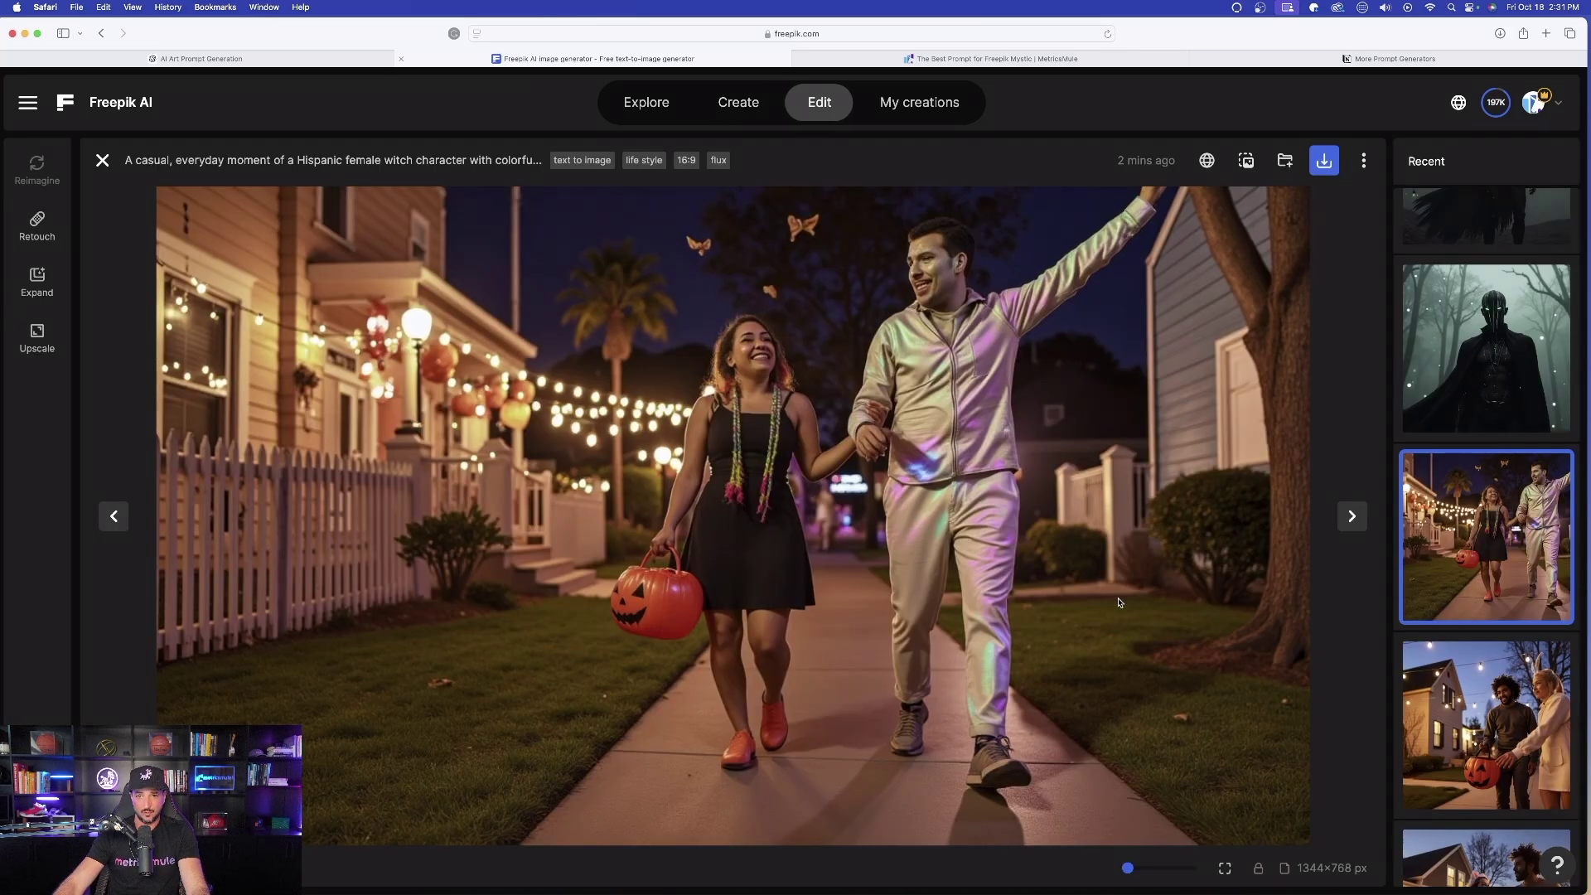
{"action": "left_click", "coordinate": [1352, 515]}
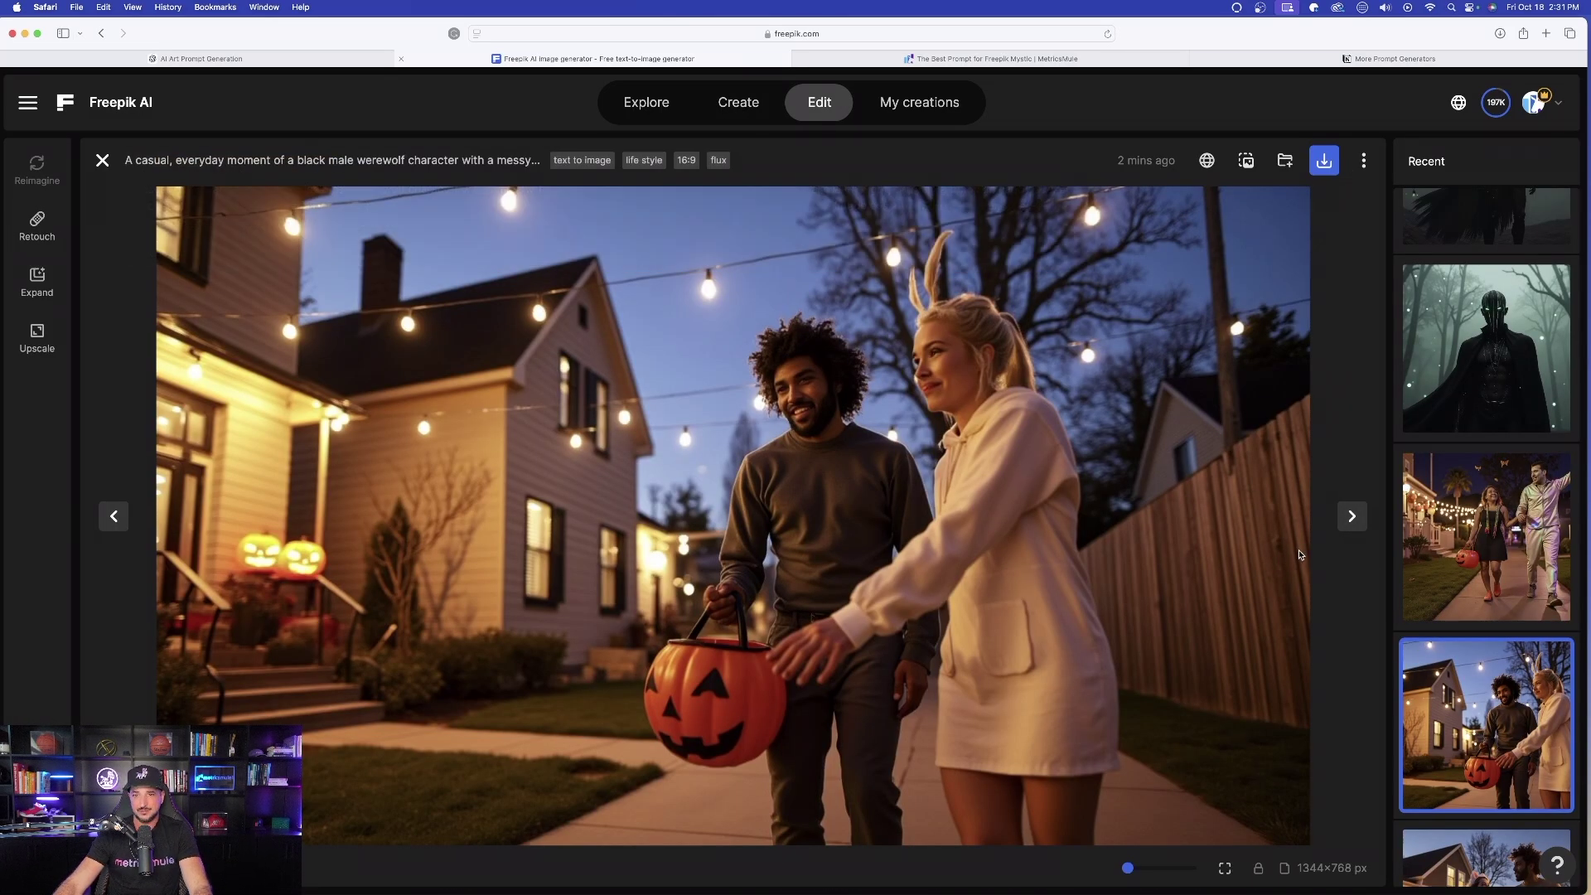
{"action": "left_click", "coordinate": [1352, 517]}
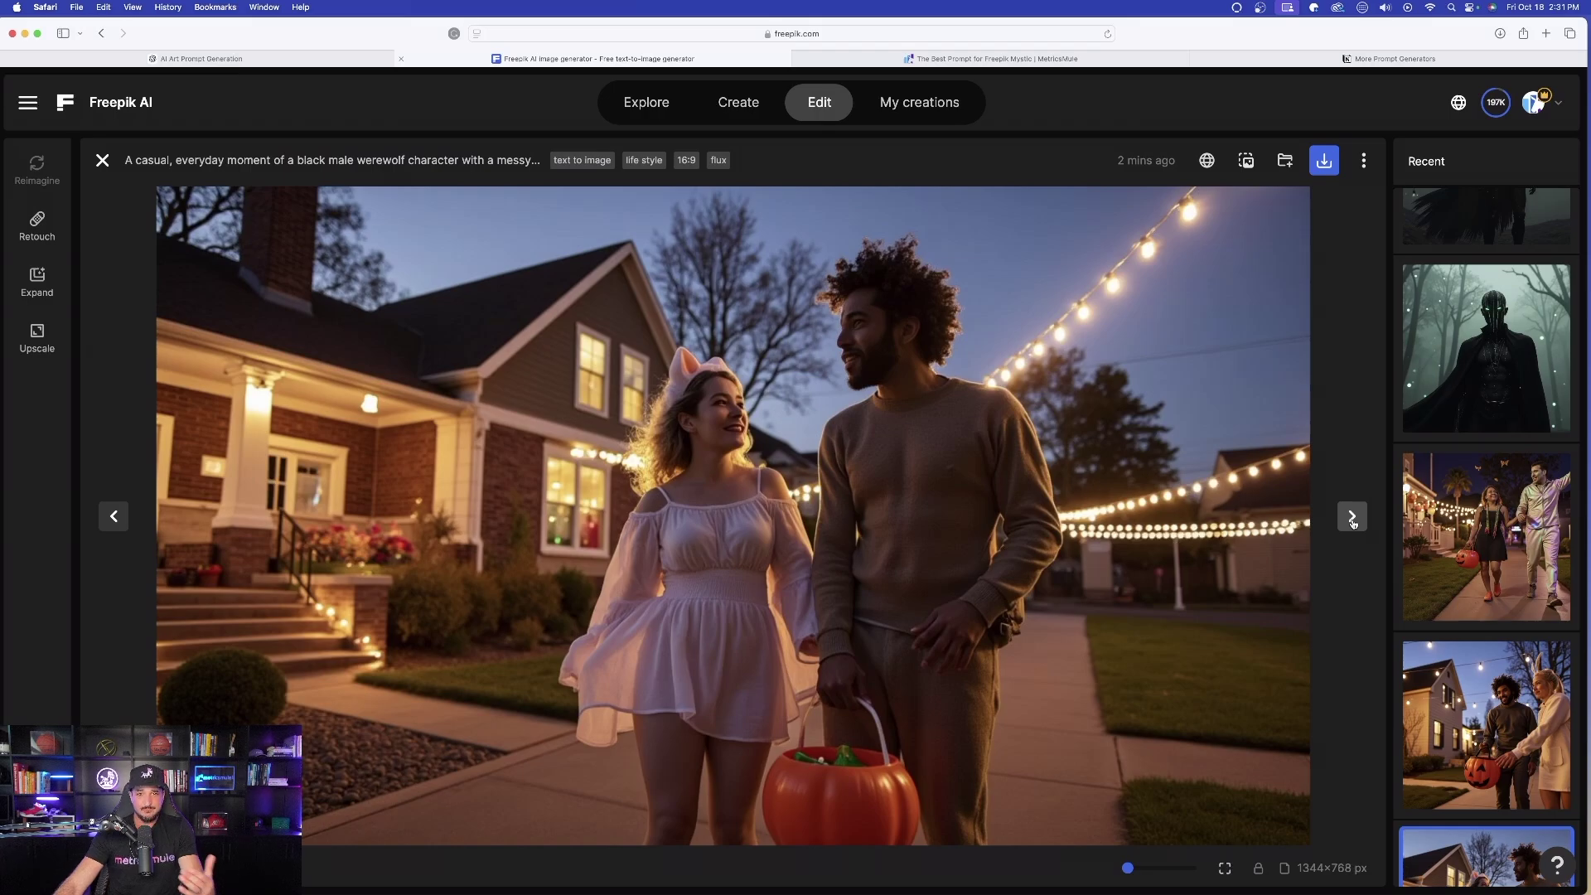
{"action": "left_click", "coordinate": [1352, 516]}
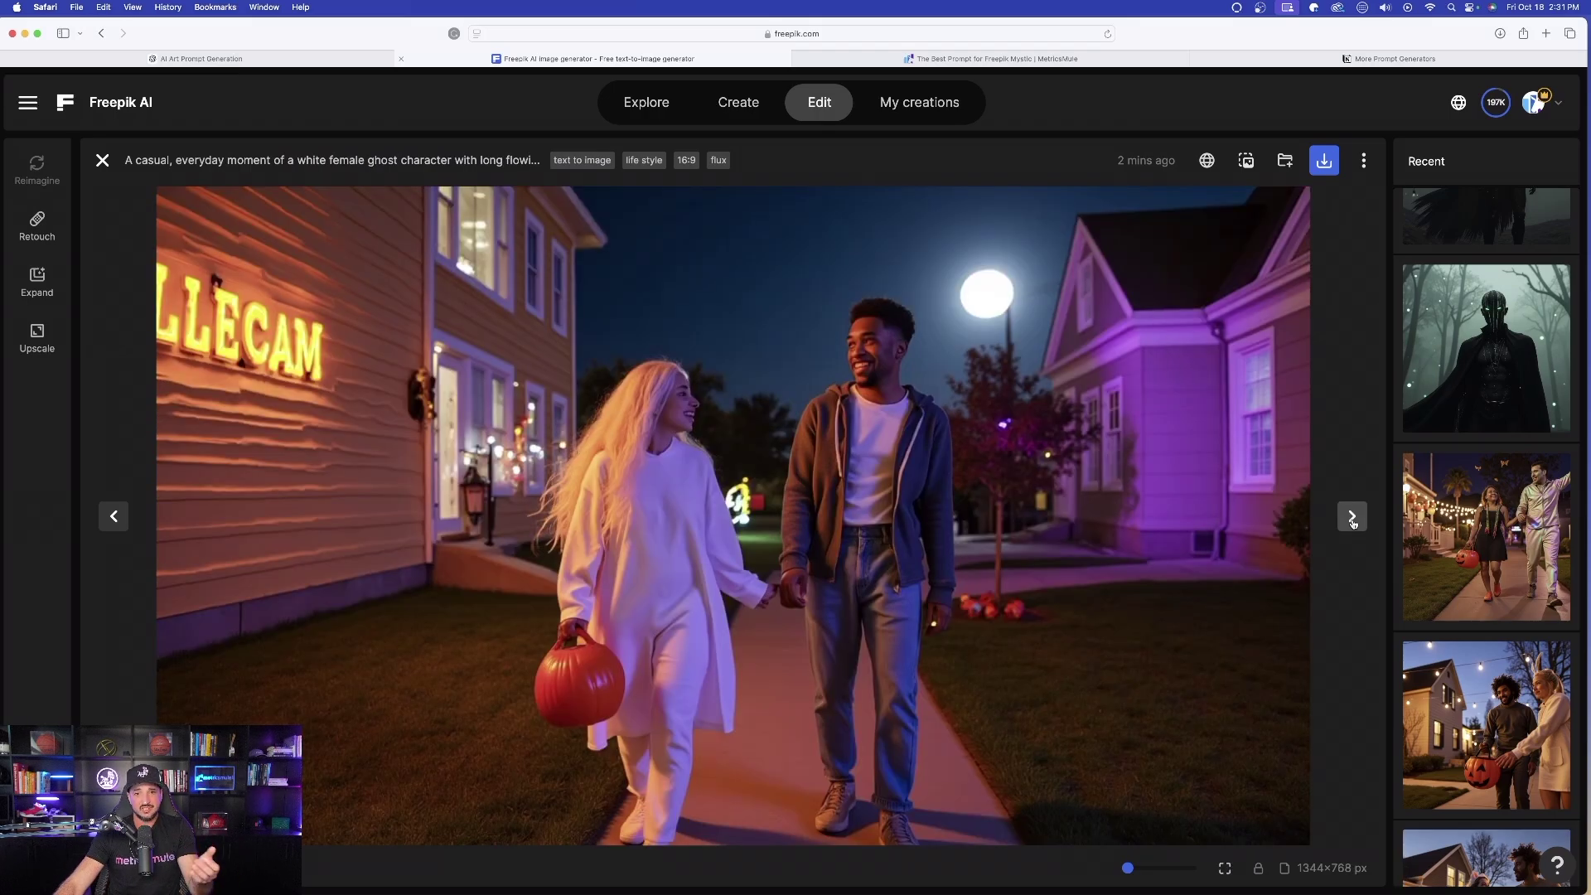
{"action": "left_click", "coordinate": [102, 162]}
View the neon face-paint portrait and the glitch-style hooded woman image full size.
{"action": "scroll", "coordinate": [491, 388], "scroll_direction": "down", "scroll_amount": 5}
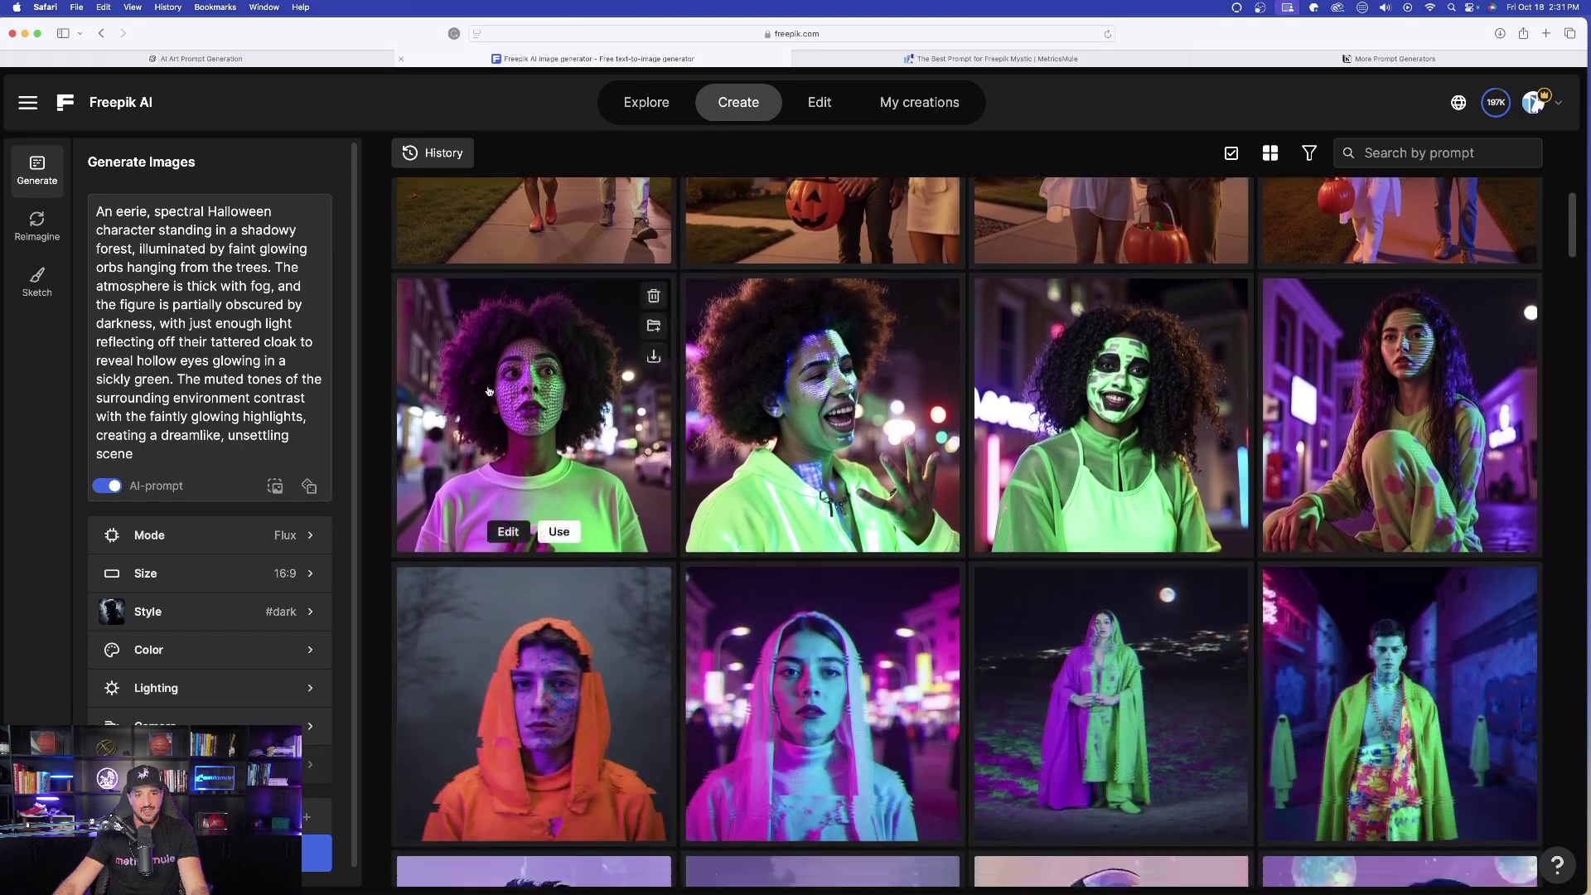
{"action": "left_click", "coordinate": [491, 388]}
{"action": "key", "text": "Escape"}
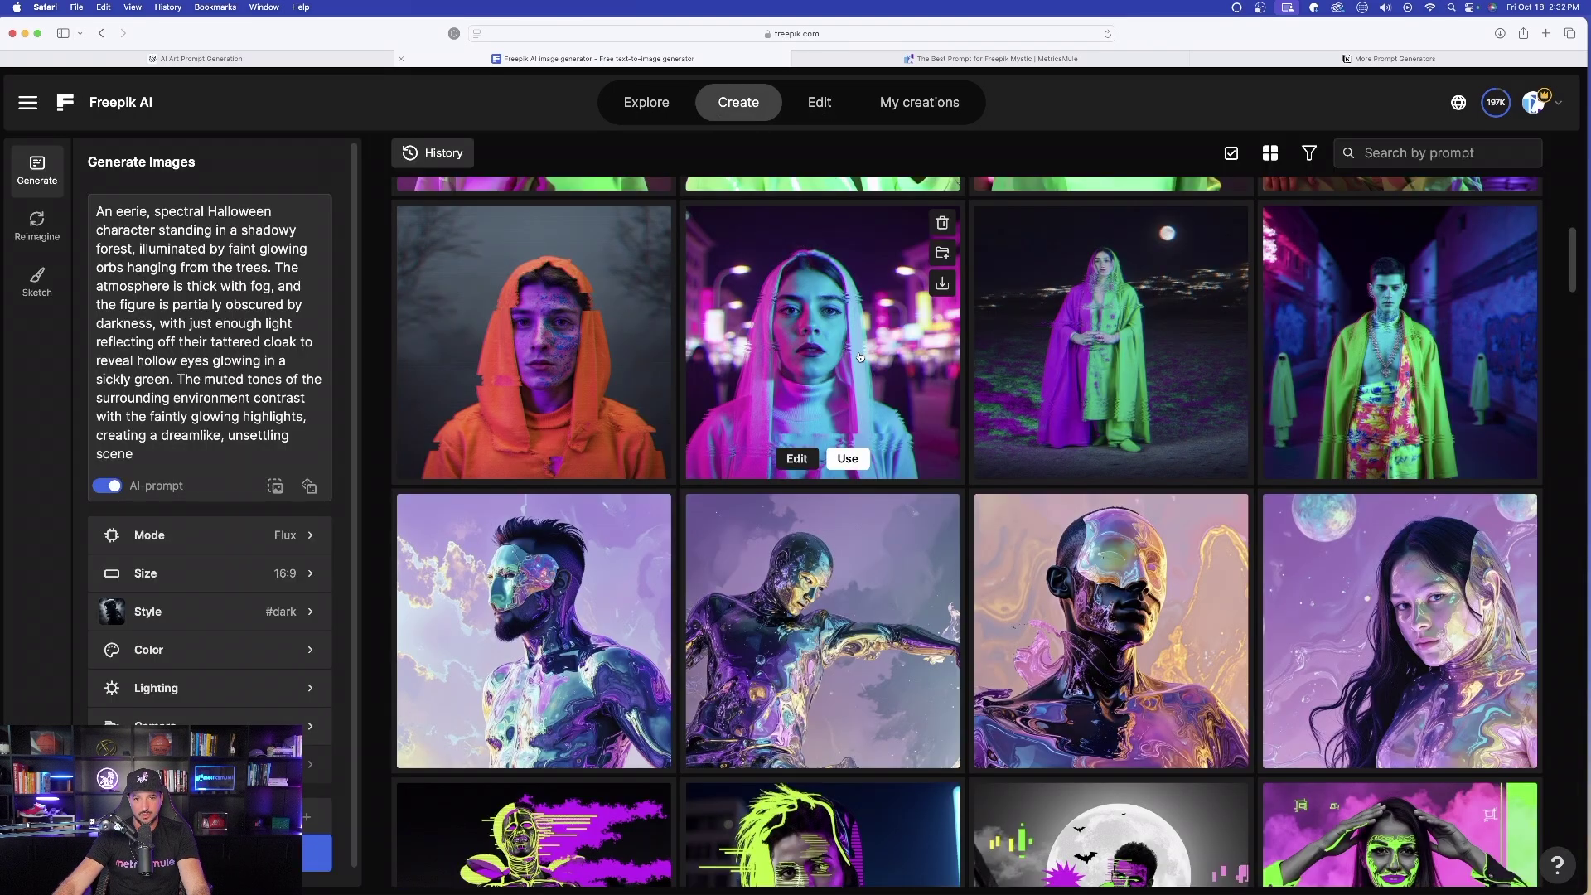
{"action": "left_click", "coordinate": [858, 357]}
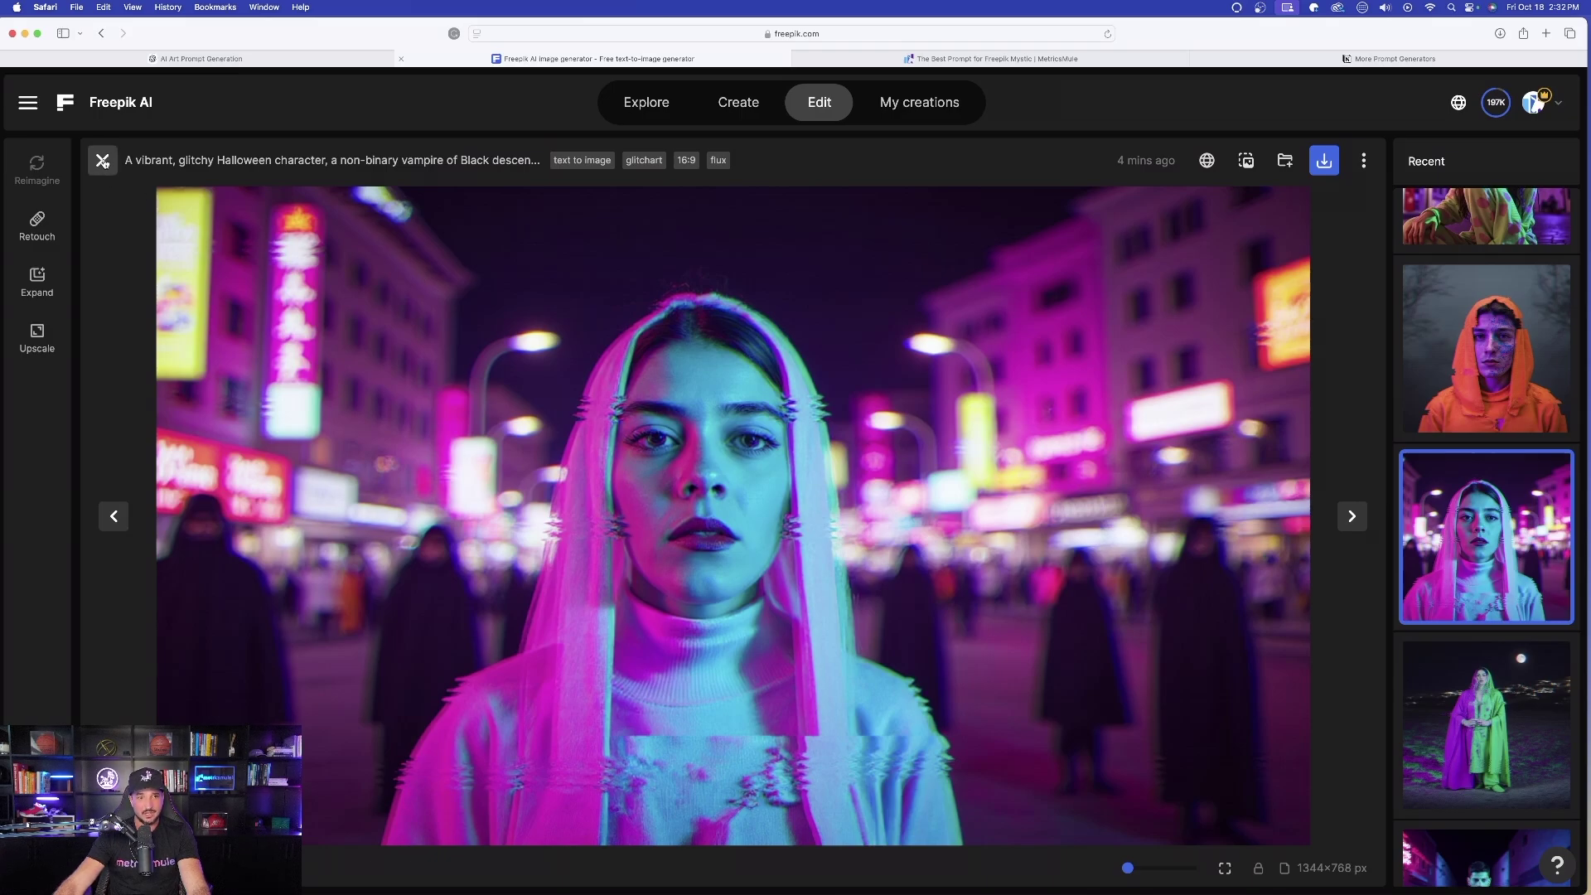
{"action": "left_click", "coordinate": [103, 162]}
View the liquid-metal figure and the skeleton collage images full size.
{"action": "scroll", "coordinate": [746, 447], "scroll_direction": "down", "scroll_amount": 3}
{"action": "left_click", "coordinate": [757, 451]}
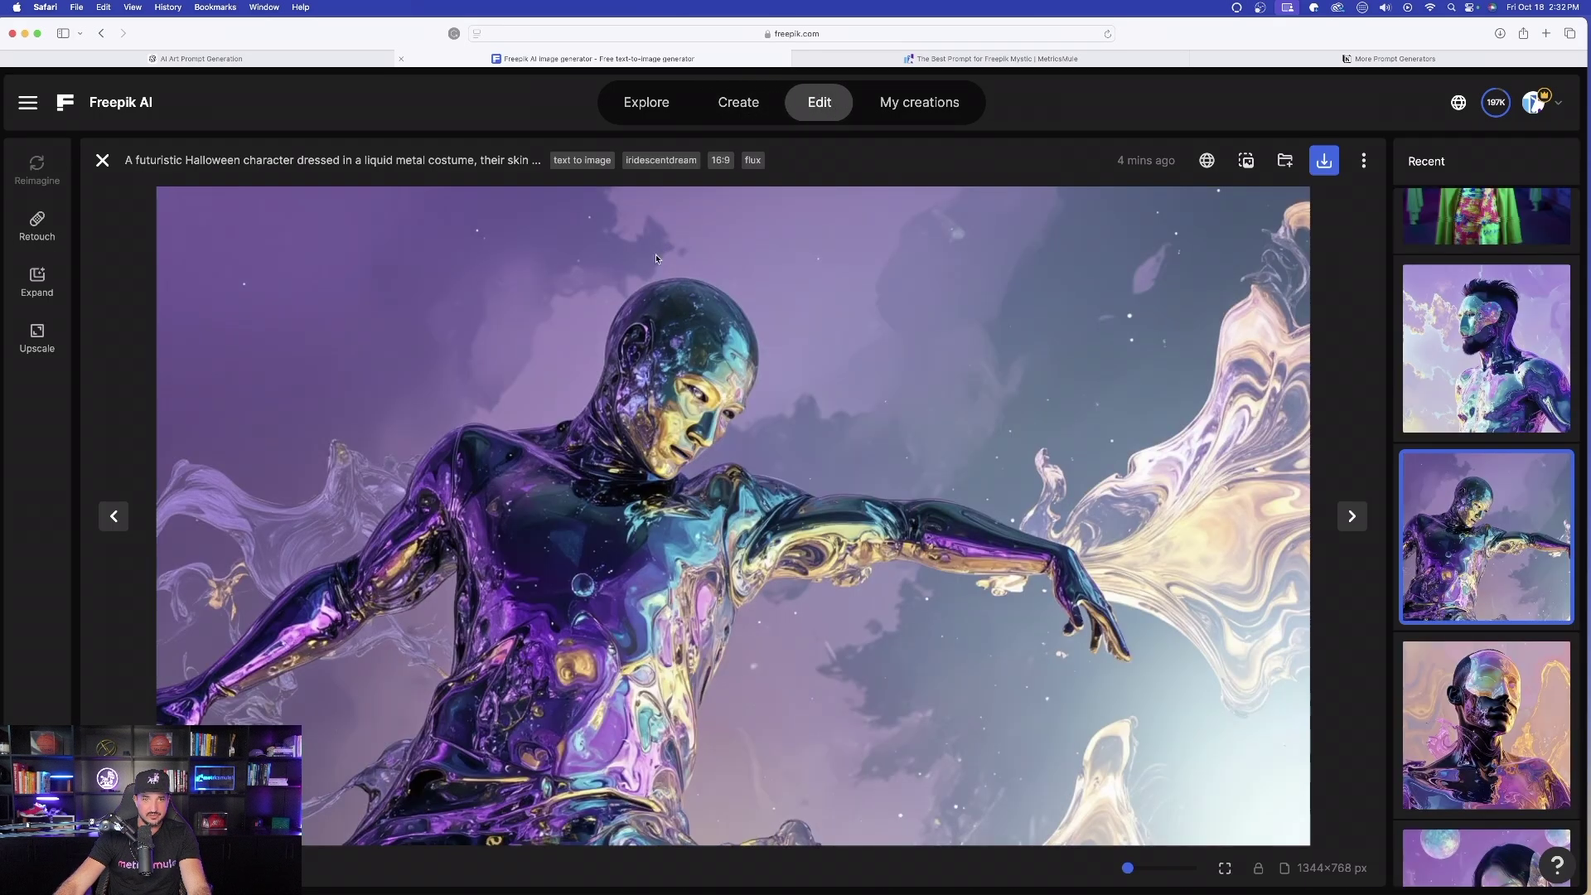
{"action": "left_click", "coordinate": [103, 160]}
{"action": "scroll", "coordinate": [746, 497], "scroll_direction": "down", "scroll_amount": 3}
{"action": "left_click", "coordinate": [825, 730]}
{"action": "left_click", "coordinate": [1353, 517]}
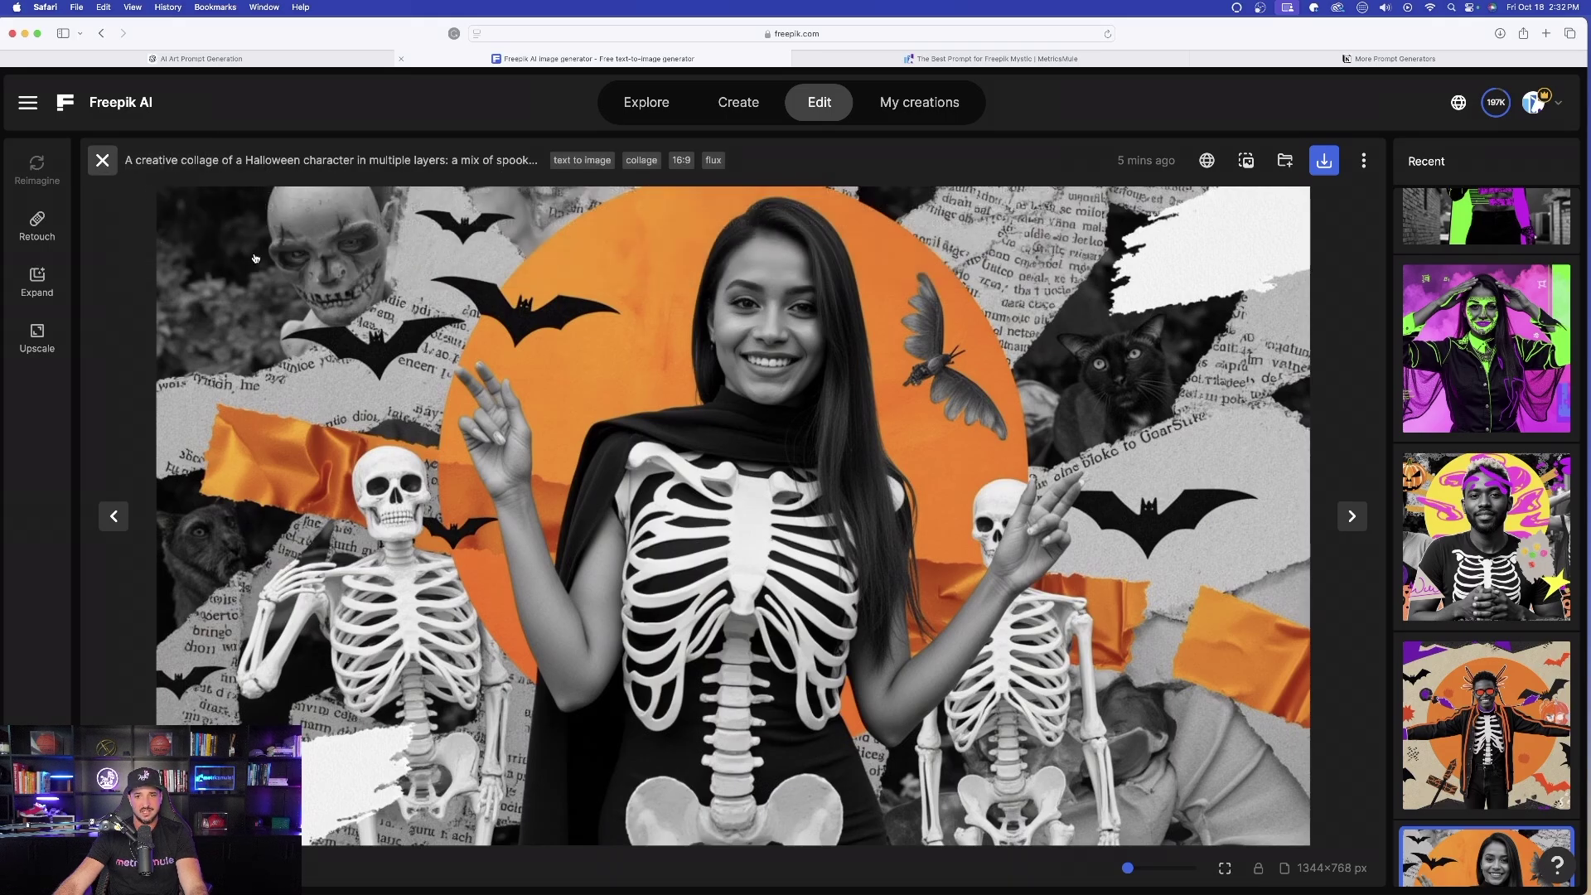
{"action": "left_click", "coordinate": [103, 161]}
{"action": "scroll", "coordinate": [663, 384], "scroll_direction": "down", "scroll_amount": 5}
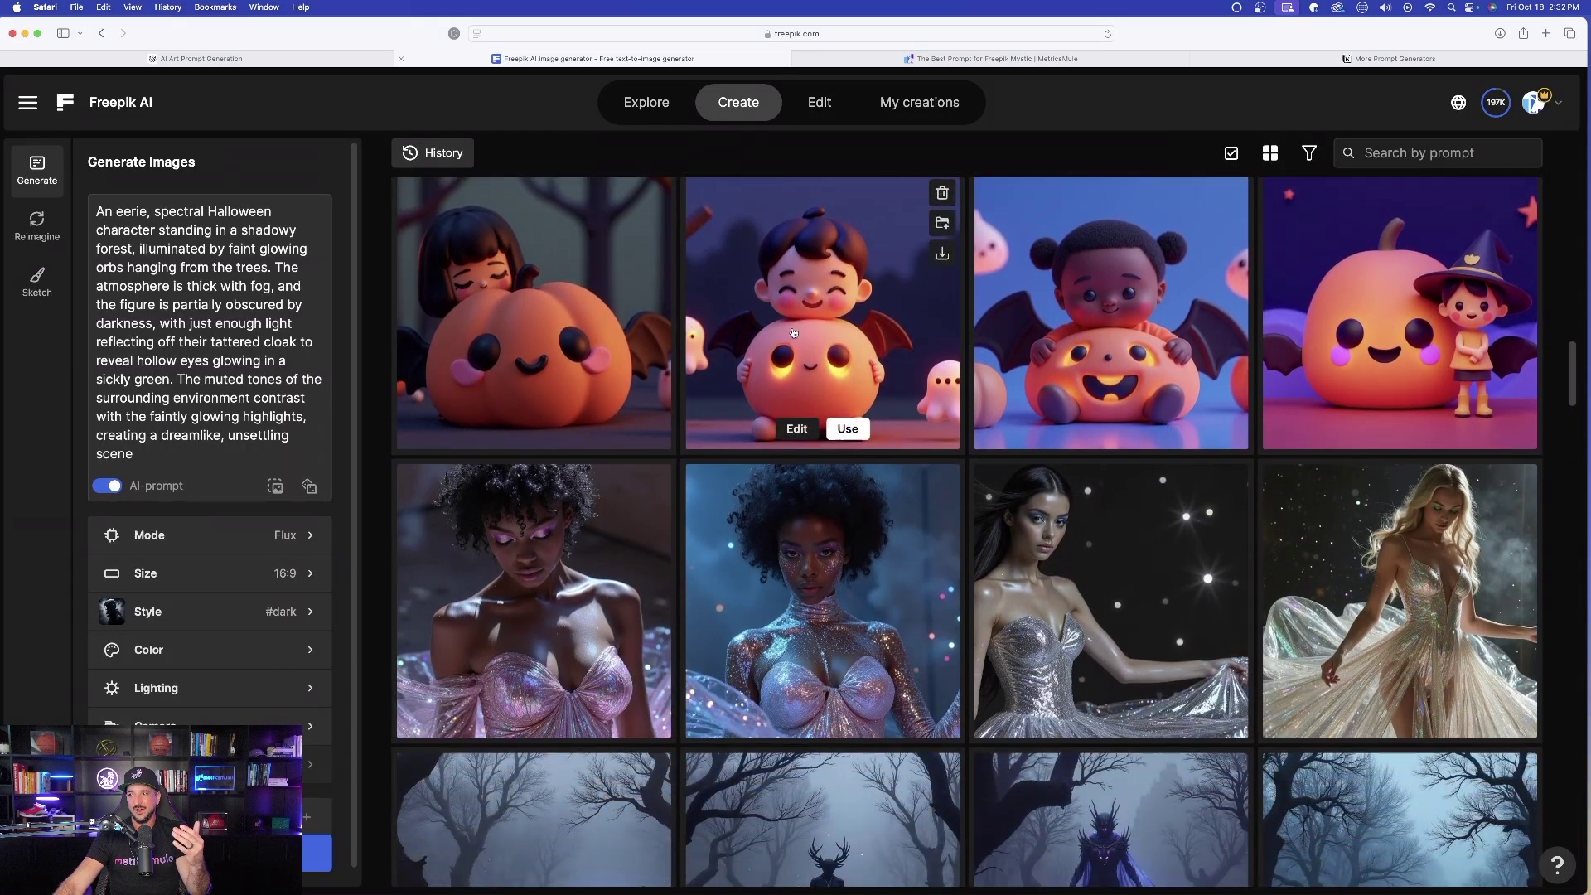
View the pumpkin character images, ending with the witch girl holding a pumpkin.
{"action": "left_click", "coordinate": [566, 257]}
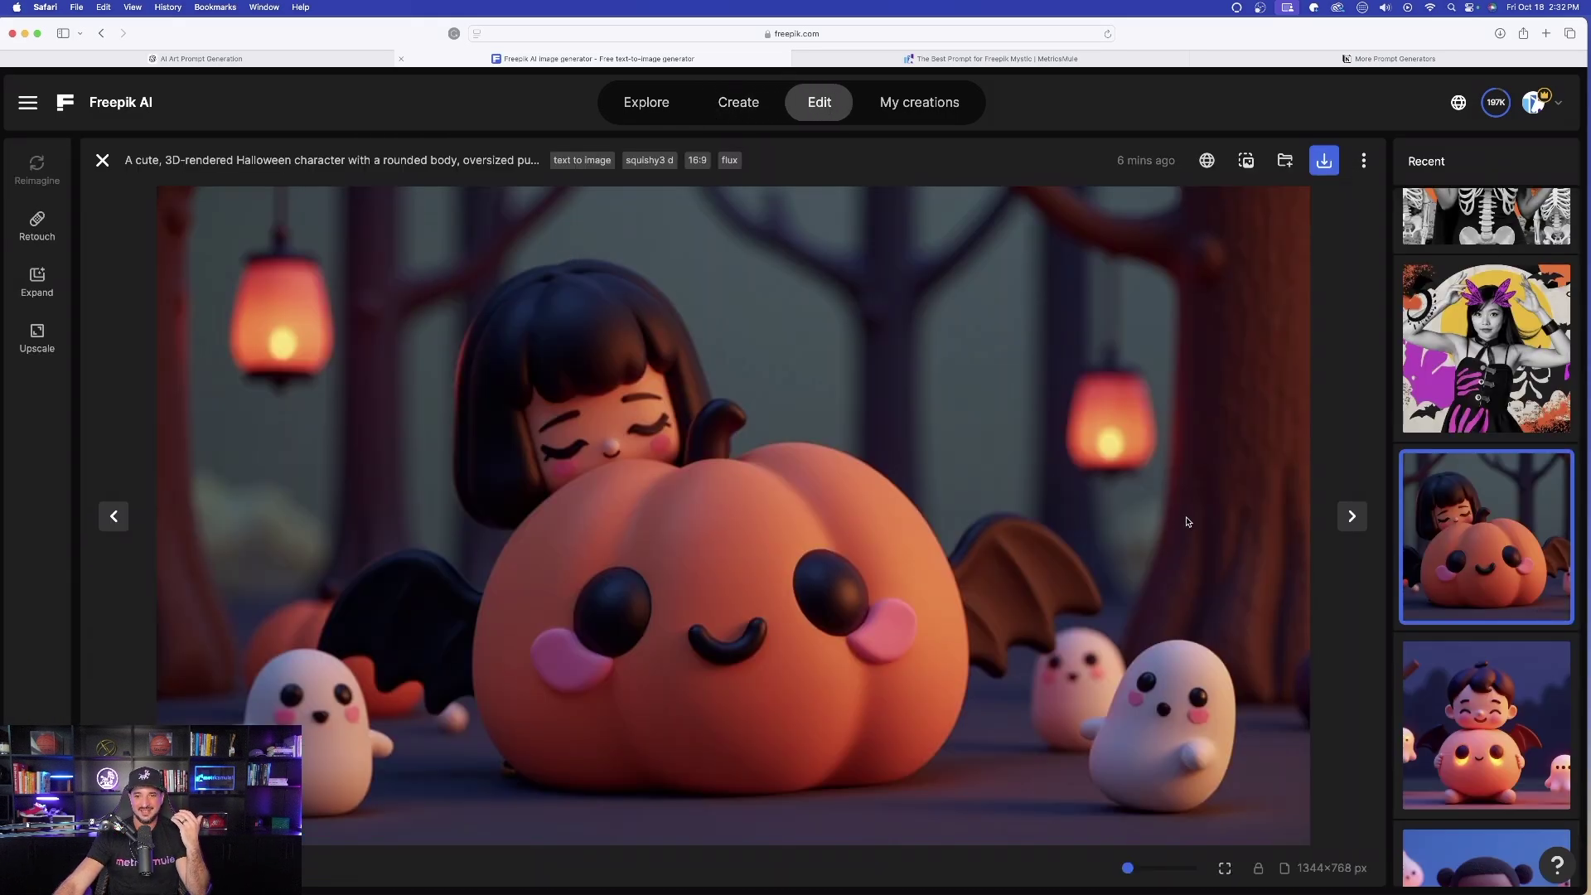
{"action": "left_click", "coordinate": [1352, 517]}
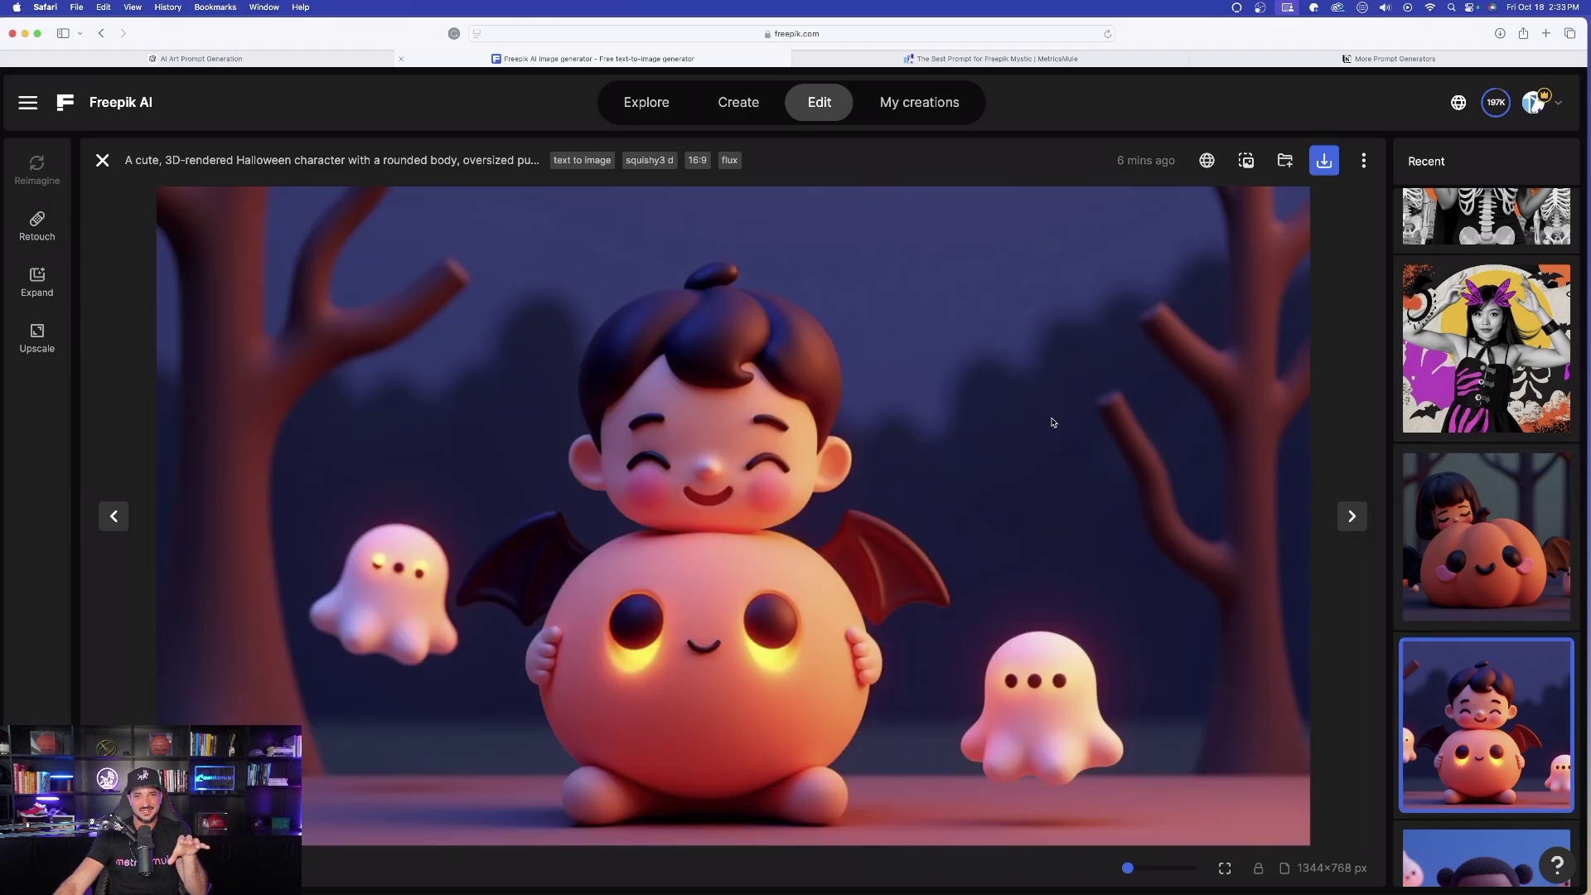
{"action": "left_click", "coordinate": [1351, 517]}
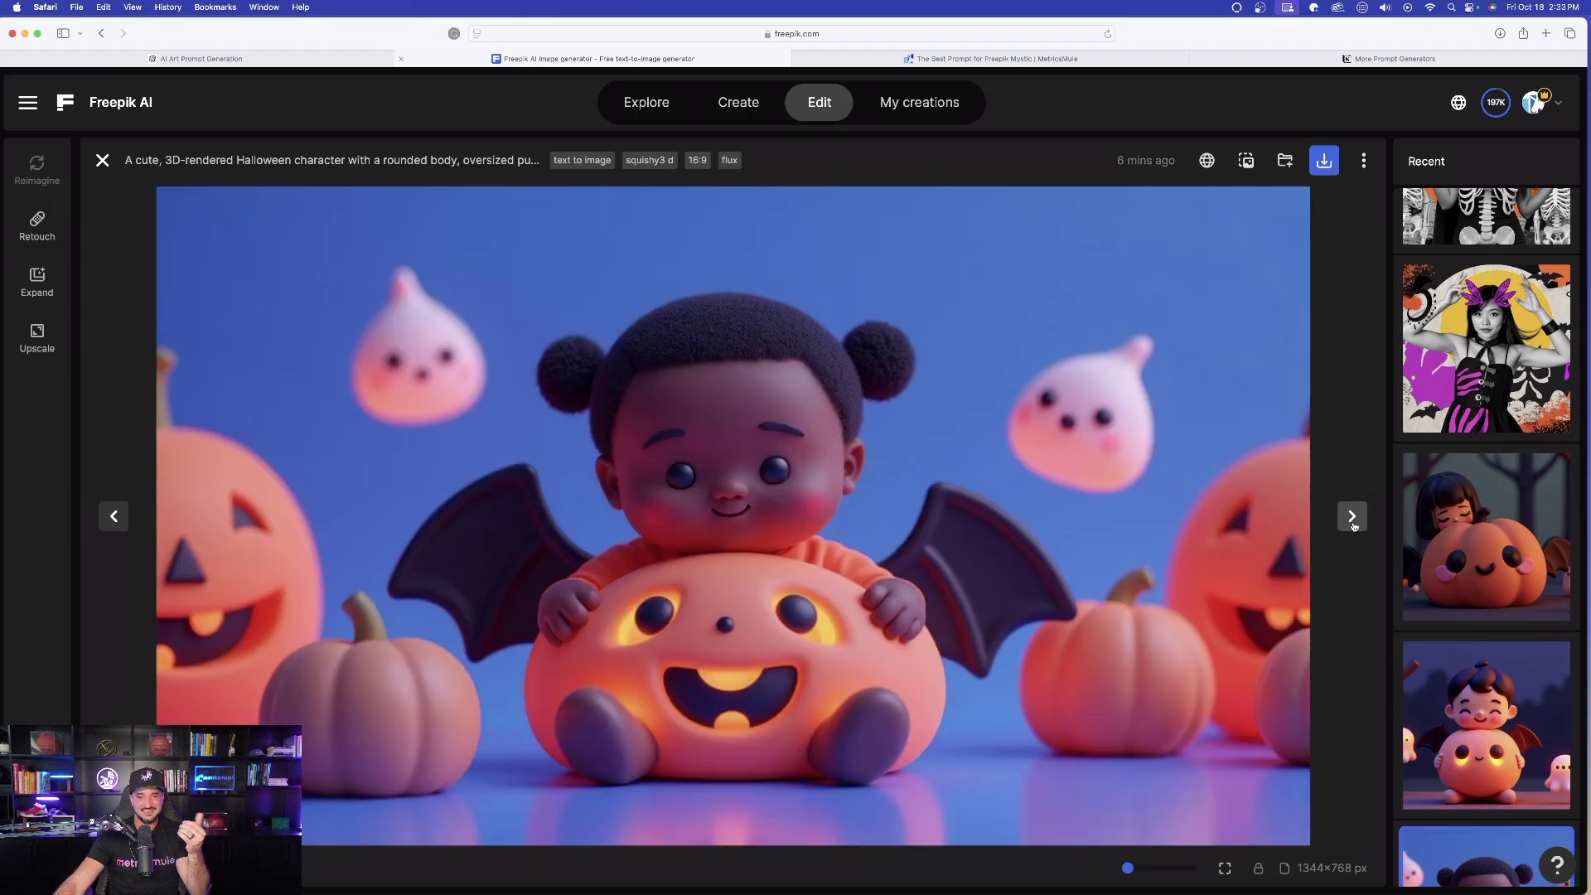
{"action": "left_click", "coordinate": [1353, 518]}
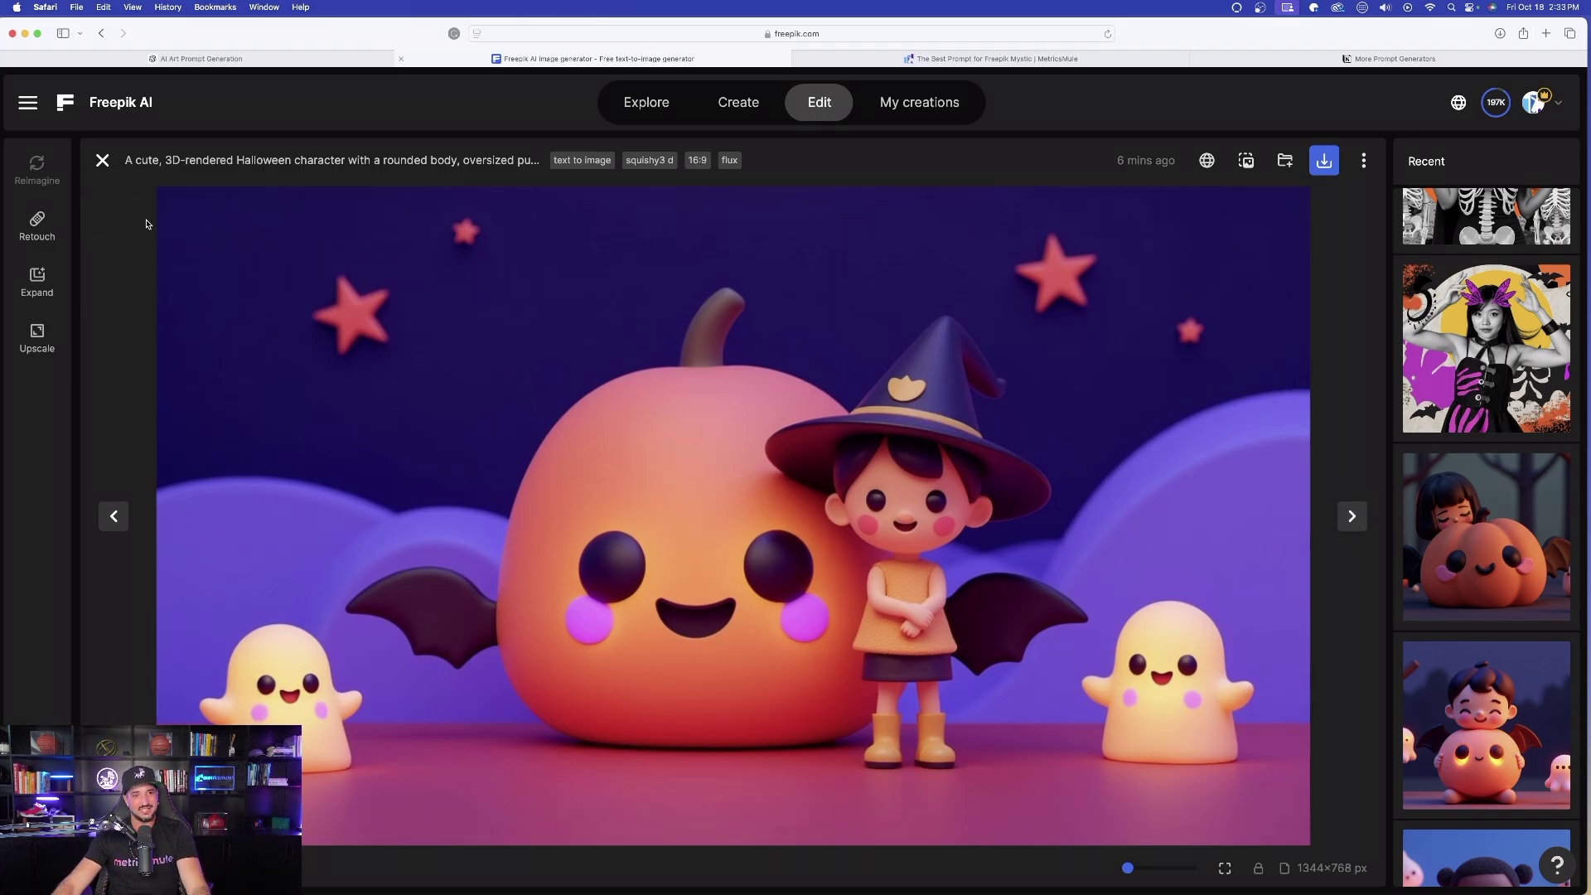
{"action": "left_click", "coordinate": [102, 161]}
{"action": "scroll", "coordinate": [829, 464], "scroll_direction": "down", "scroll_amount": 5}
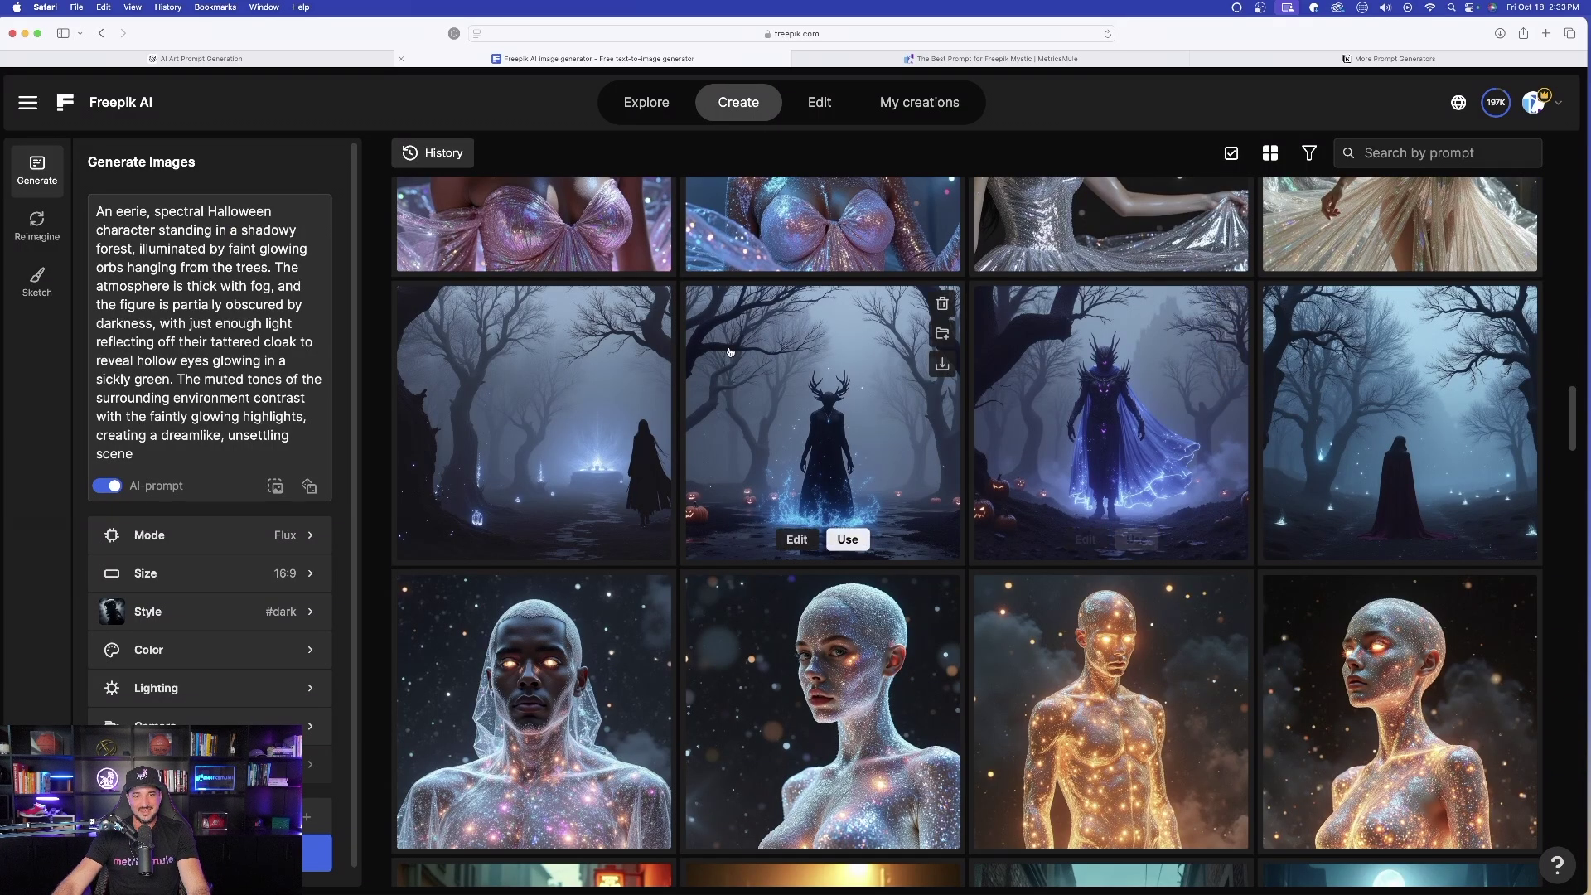
Browse the four misty-forest generations, including the antlered and horned caped figures.
{"action": "left_click", "coordinate": [545, 374]}
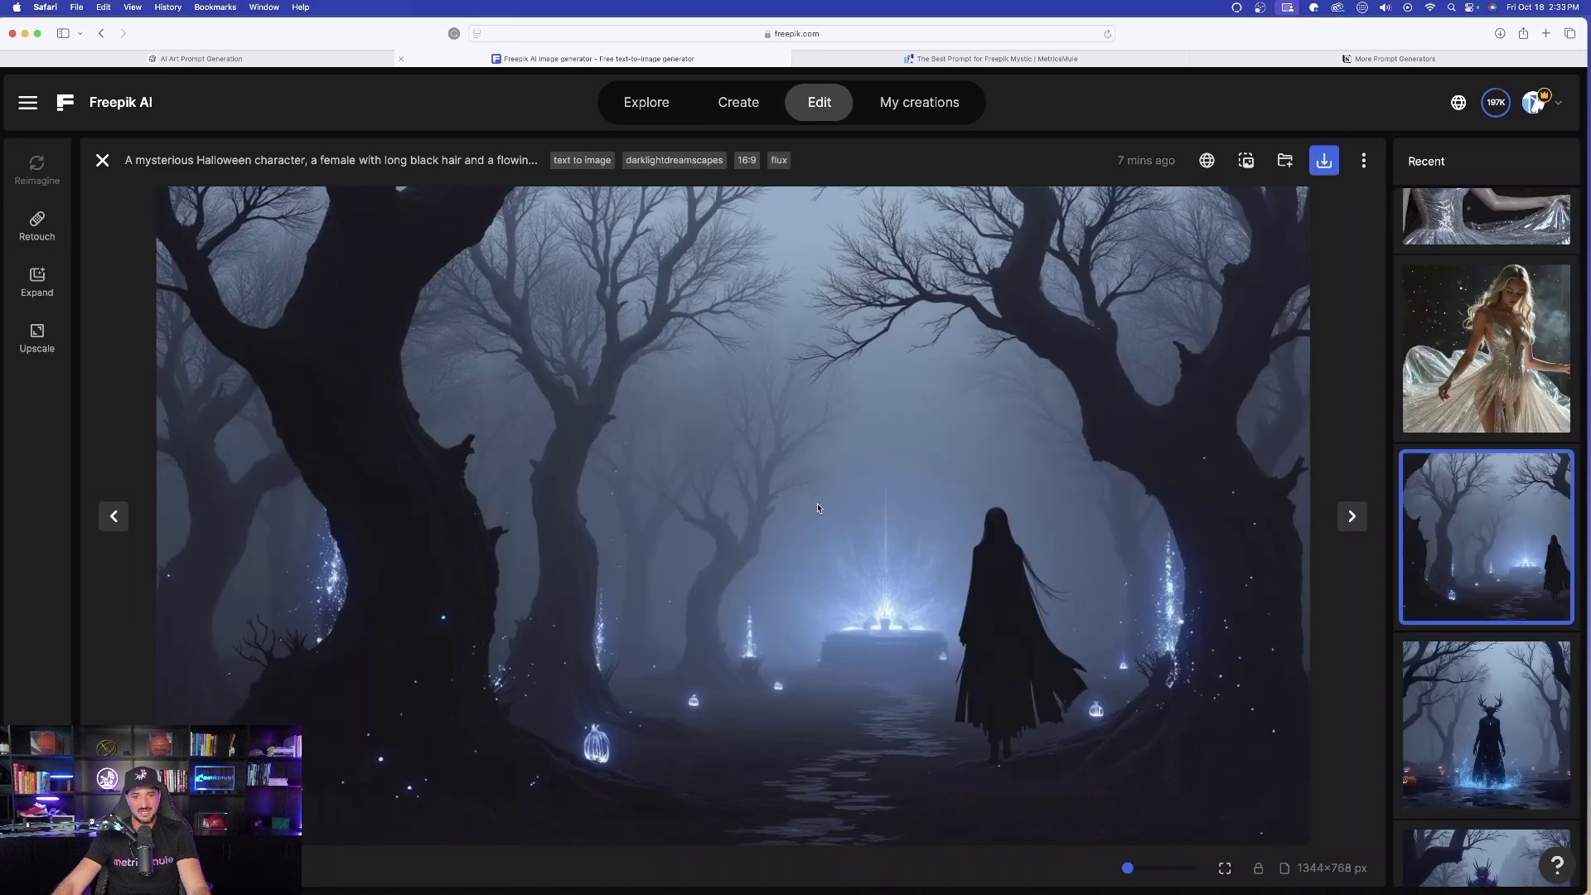
{"action": "left_click", "coordinate": [1352, 517]}
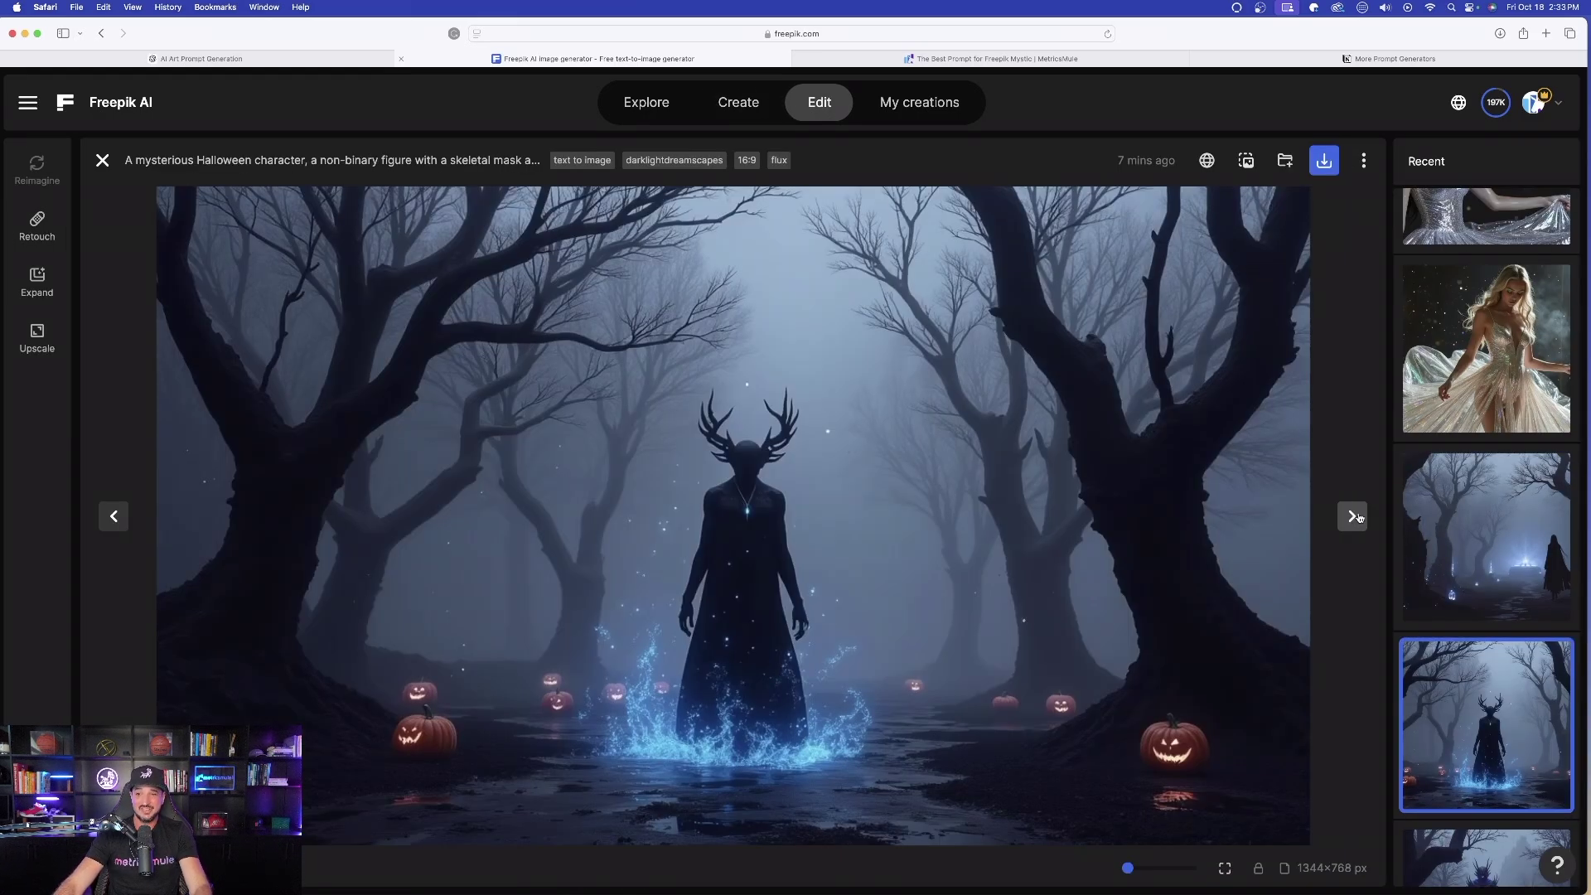
{"action": "left_click", "coordinate": [1354, 516]}
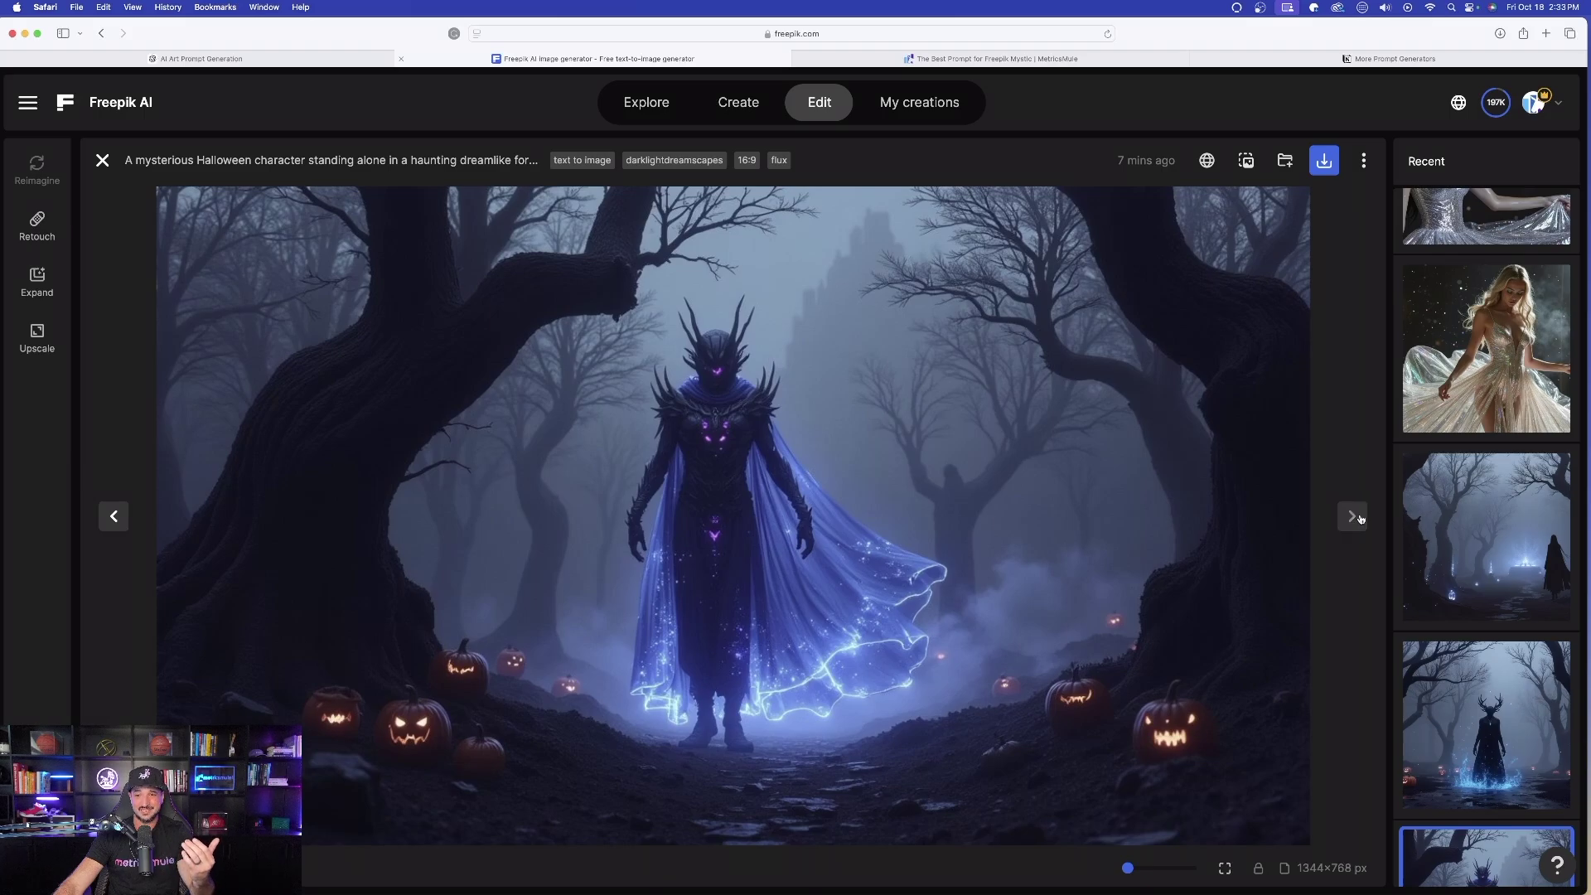
{"action": "left_click", "coordinate": [1352, 516]}
{"action": "left_click", "coordinate": [102, 159]}
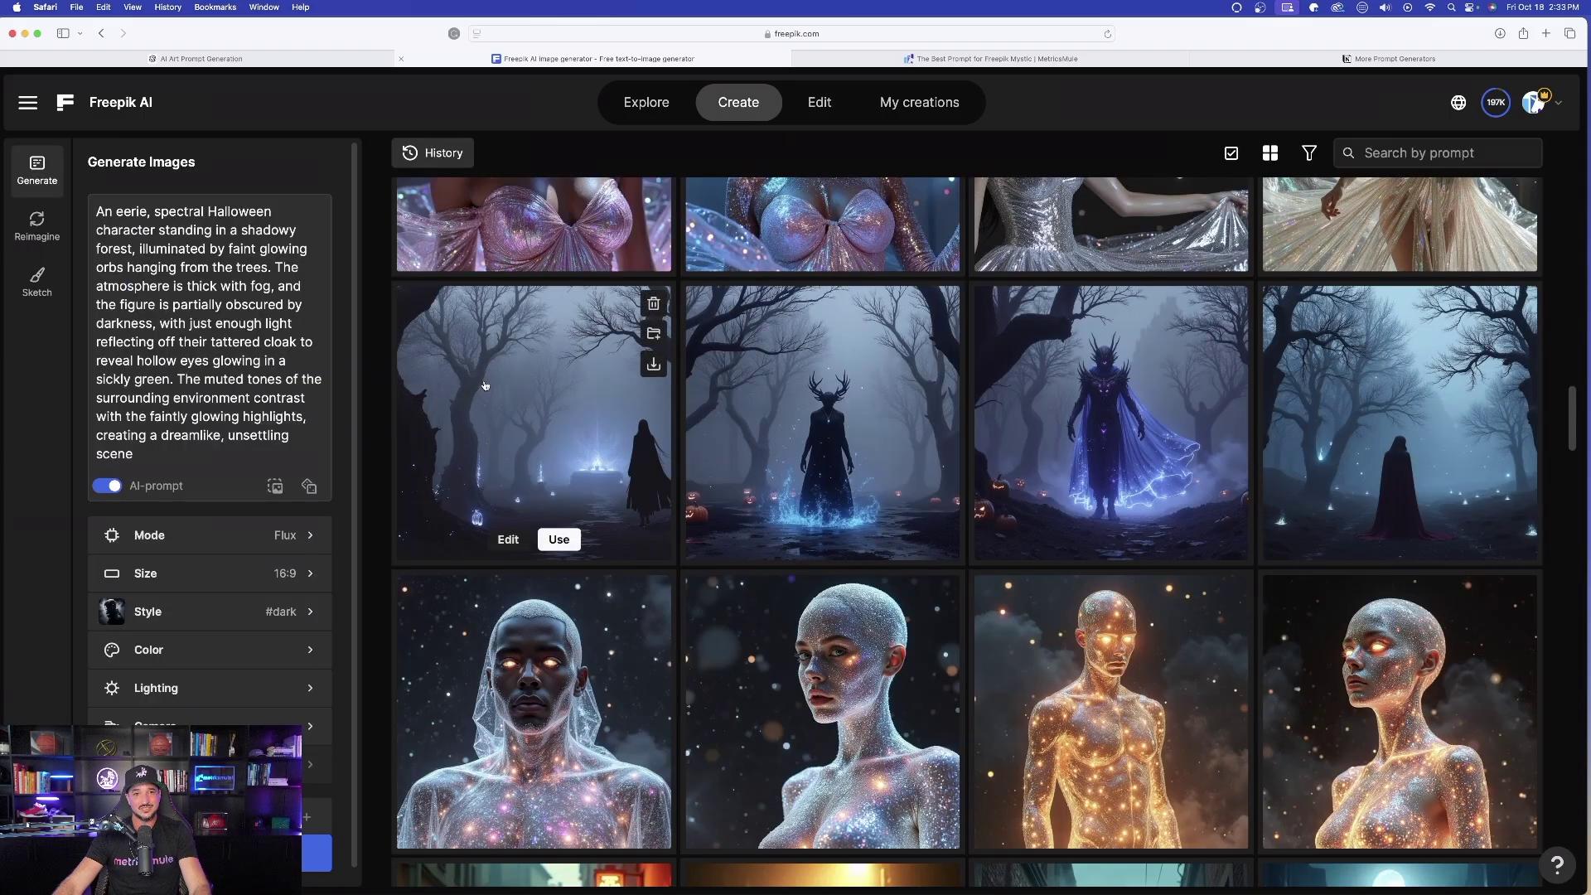
{"action": "scroll", "coordinate": [706, 400], "scroll_direction": "up", "scroll_amount": 20}
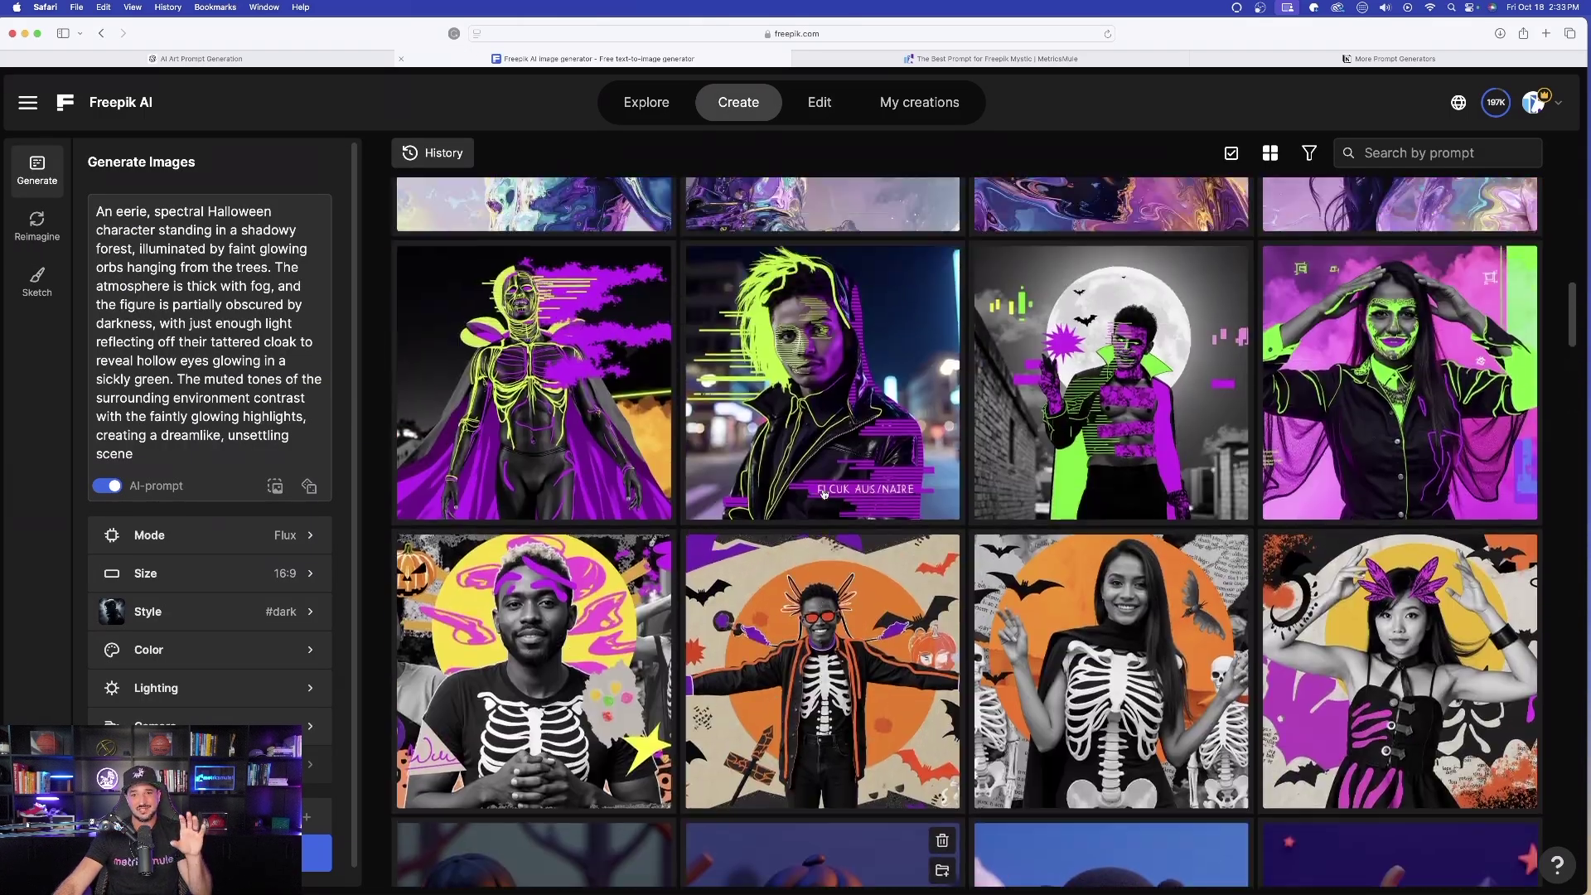
{"action": "scroll", "coordinate": [831, 450], "scroll_direction": "down", "scroll_amount": 15}
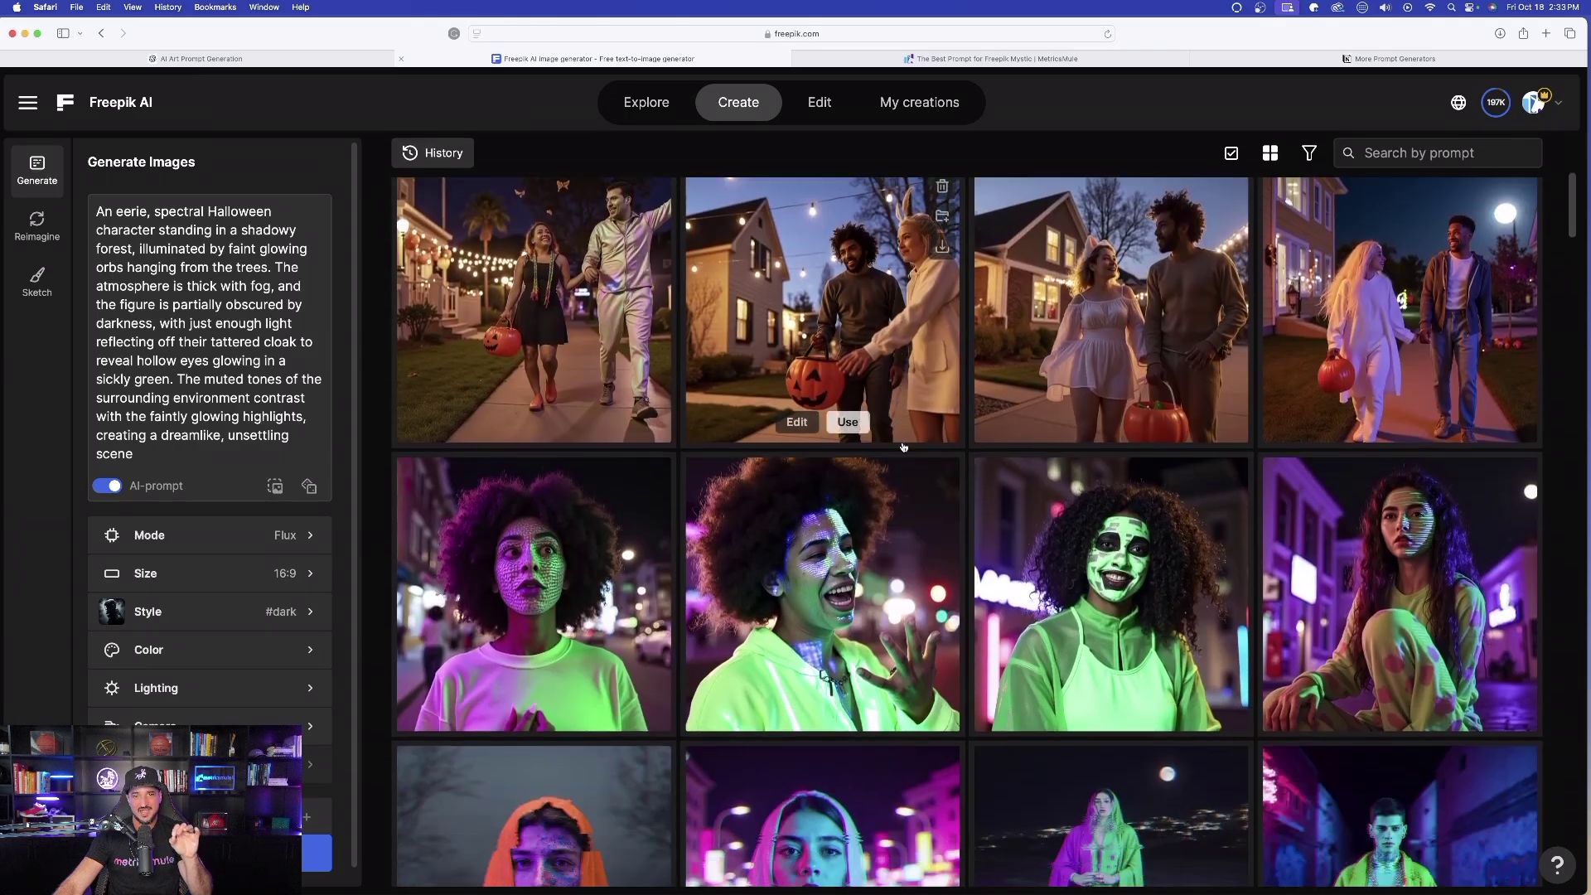
{"action": "scroll", "coordinate": [899, 447], "scroll_direction": "down", "scroll_amount": 12}
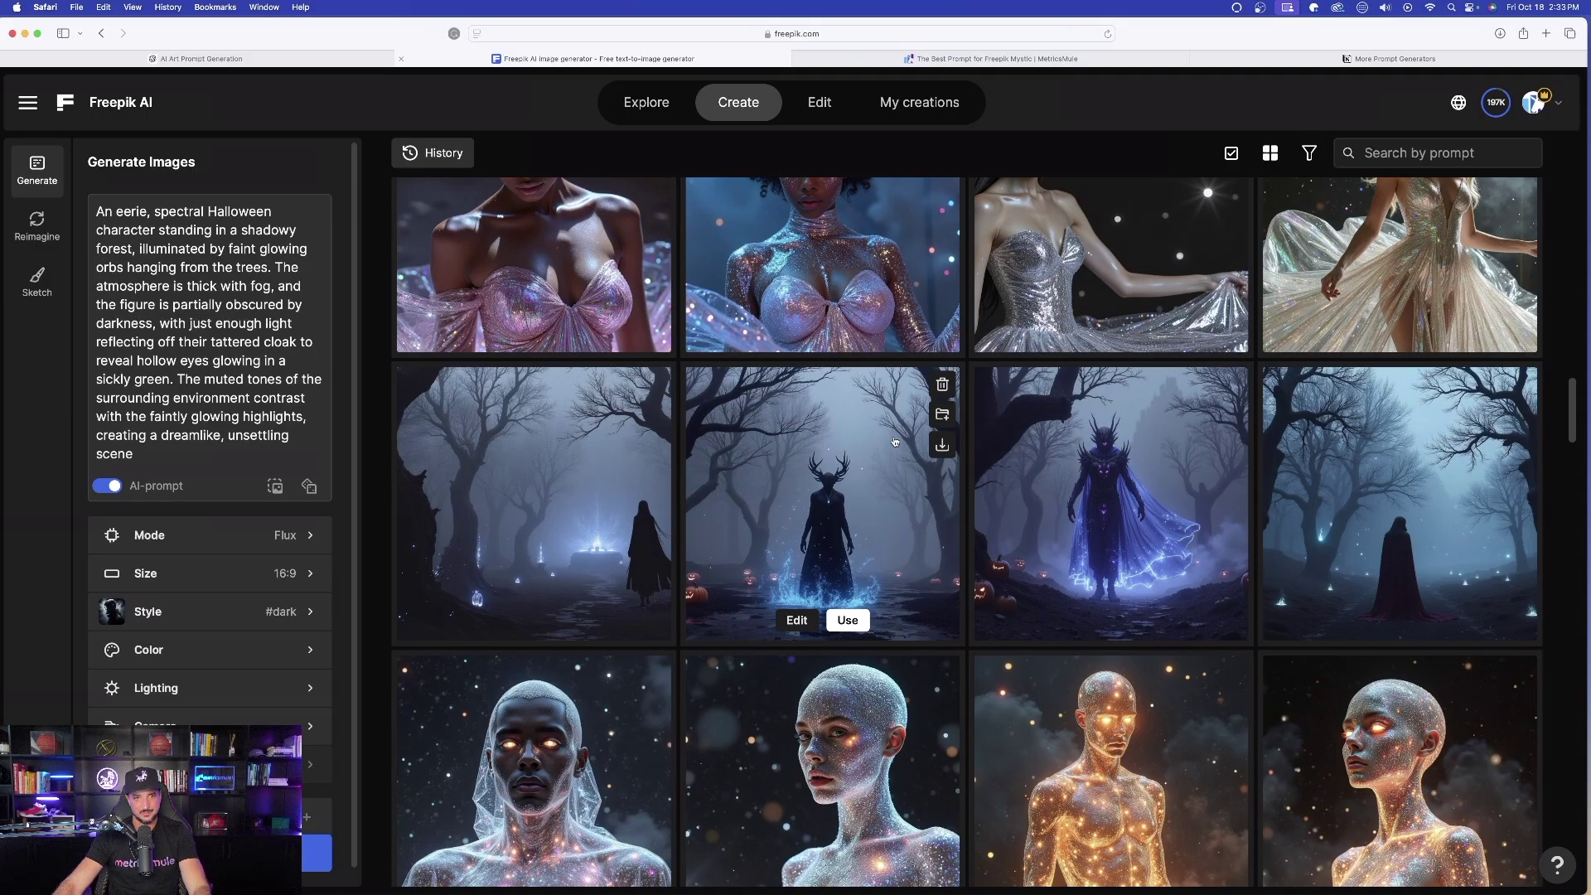
In ChatGPT, request the 10X enhanced version of prompt #1, Dark Light Dreamscape.
{"action": "left_click", "coordinate": [294, 60]}
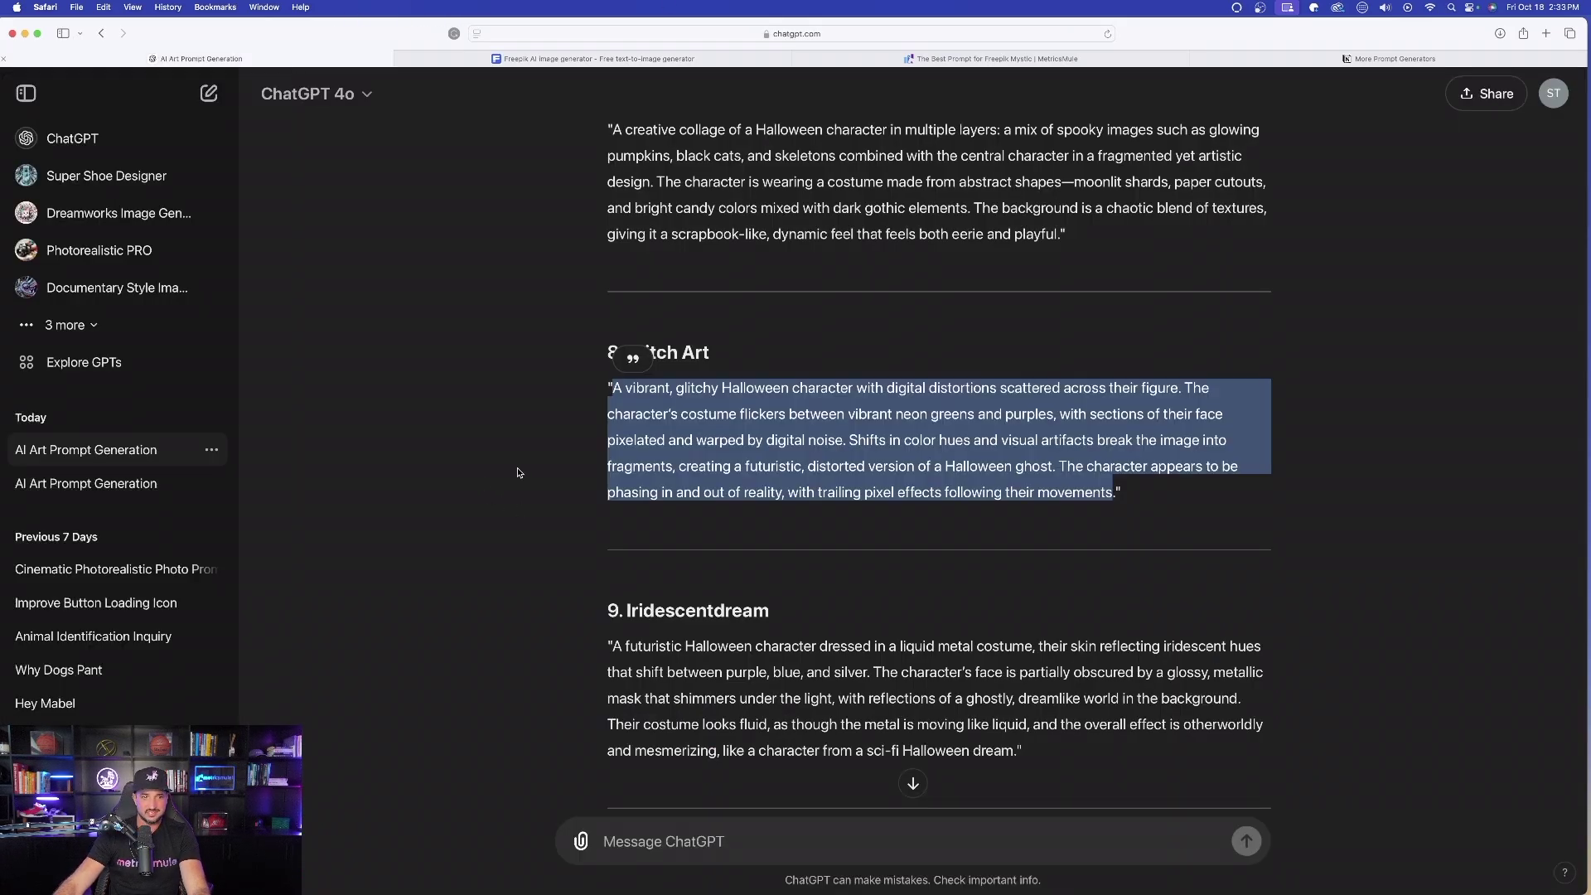
{"action": "scroll", "coordinate": [520, 470], "scroll_direction": "up", "scroll_amount": 3}
{"action": "scroll", "coordinate": [510, 530], "scroll_direction": "down", "scroll_amount": 8}
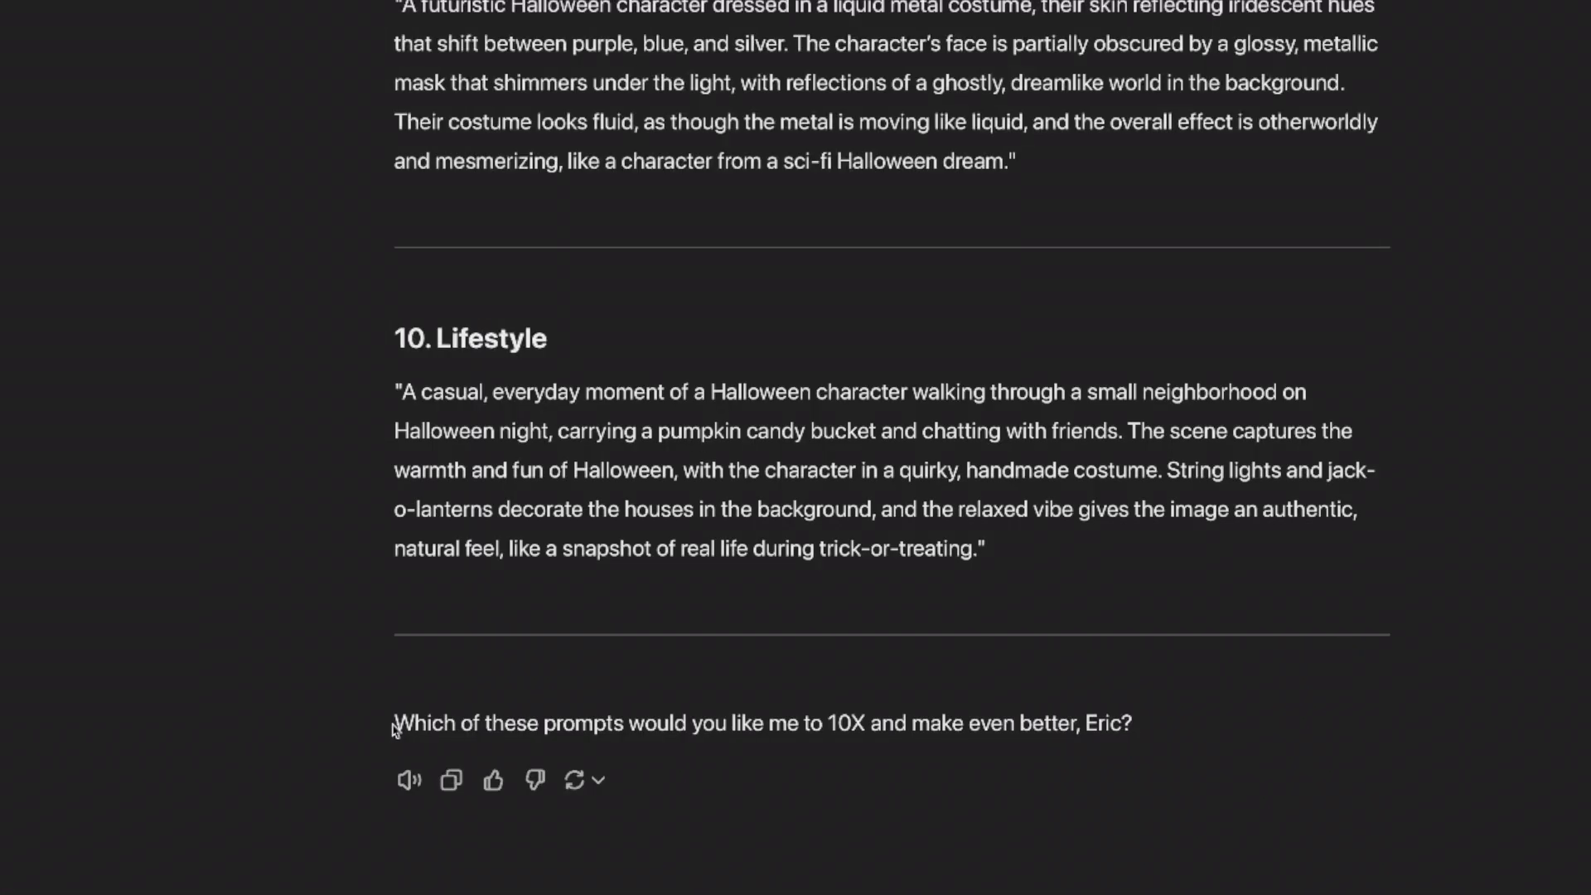
{"action": "left_click_drag", "start_coordinate": [395, 729], "coordinate": [992, 740]}
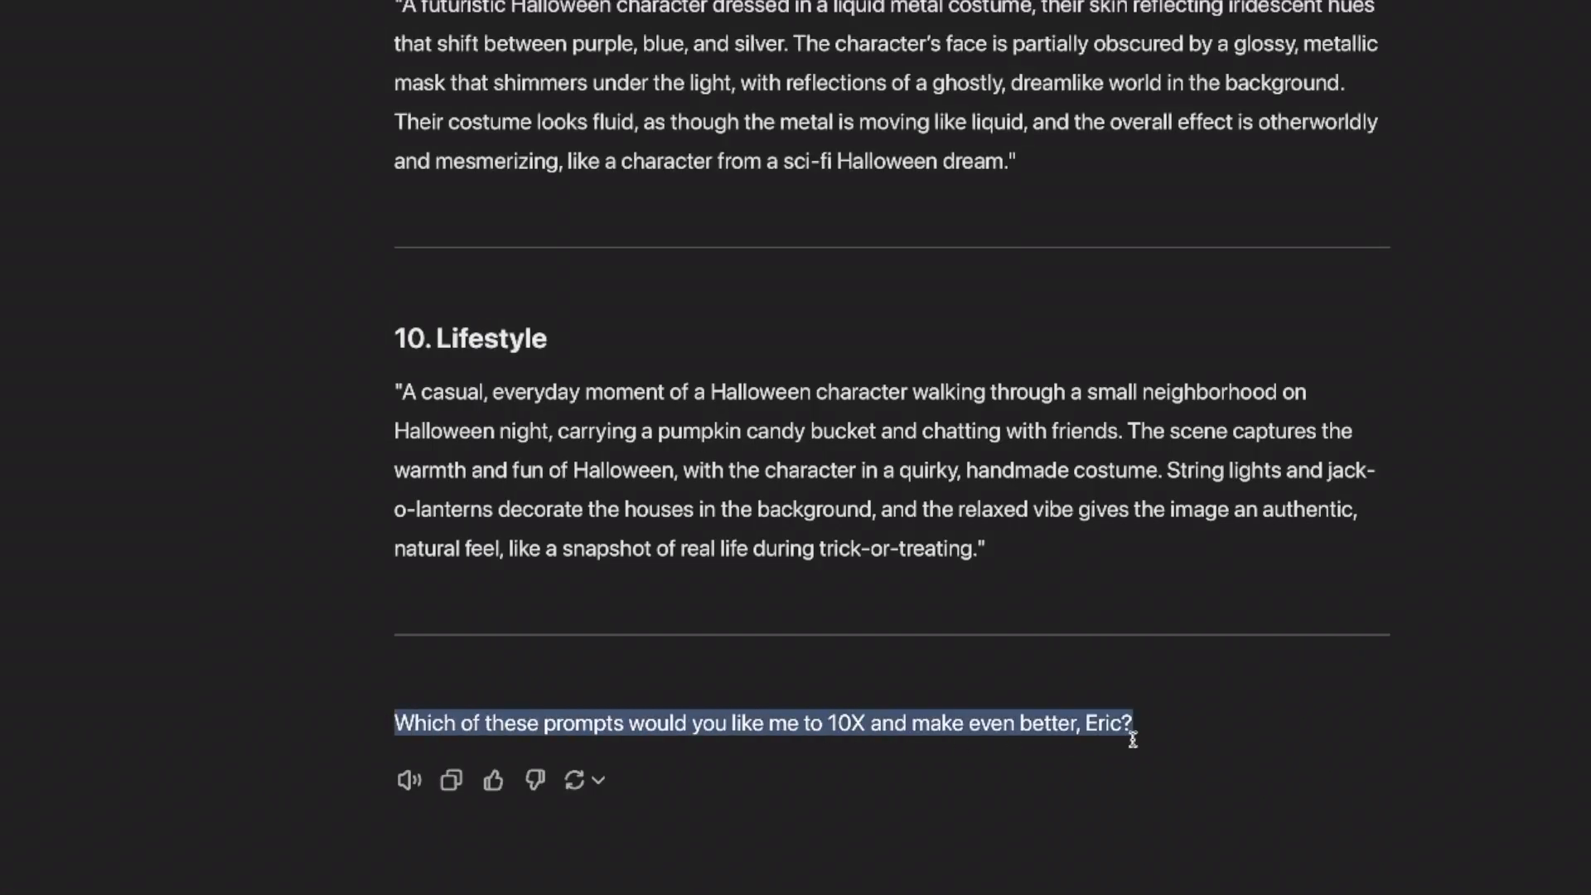
{"action": "left_click", "coordinate": [301, 371]}
{"action": "scroll", "coordinate": [236, 379], "scroll_direction": "up", "scroll_amount": 20}
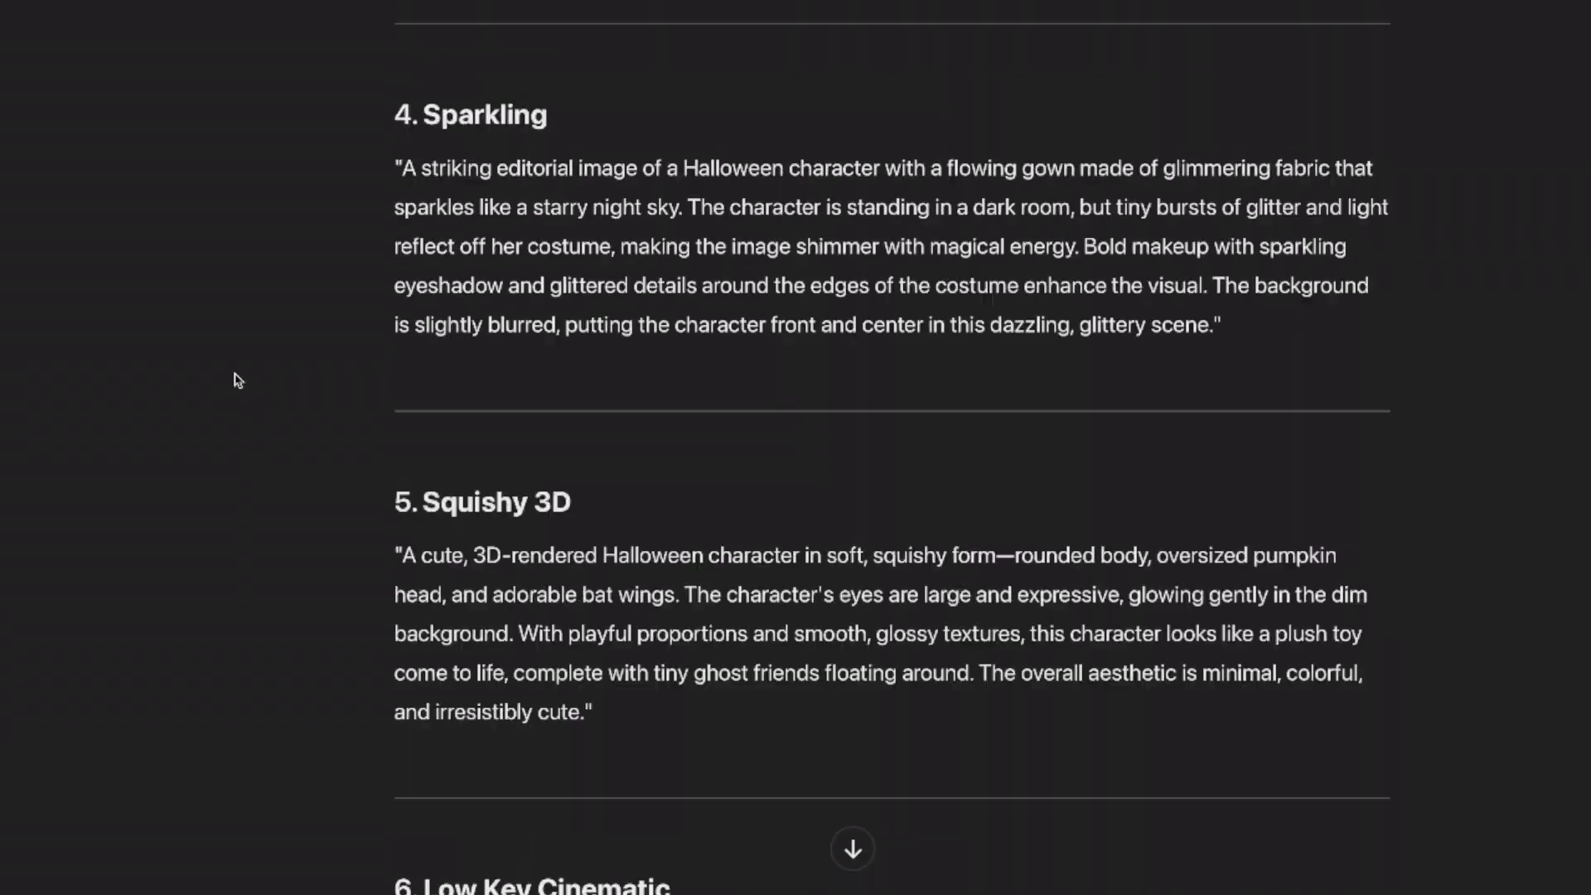
{"action": "scroll", "coordinate": [236, 380], "scroll_direction": "down", "scroll_amount": 20}
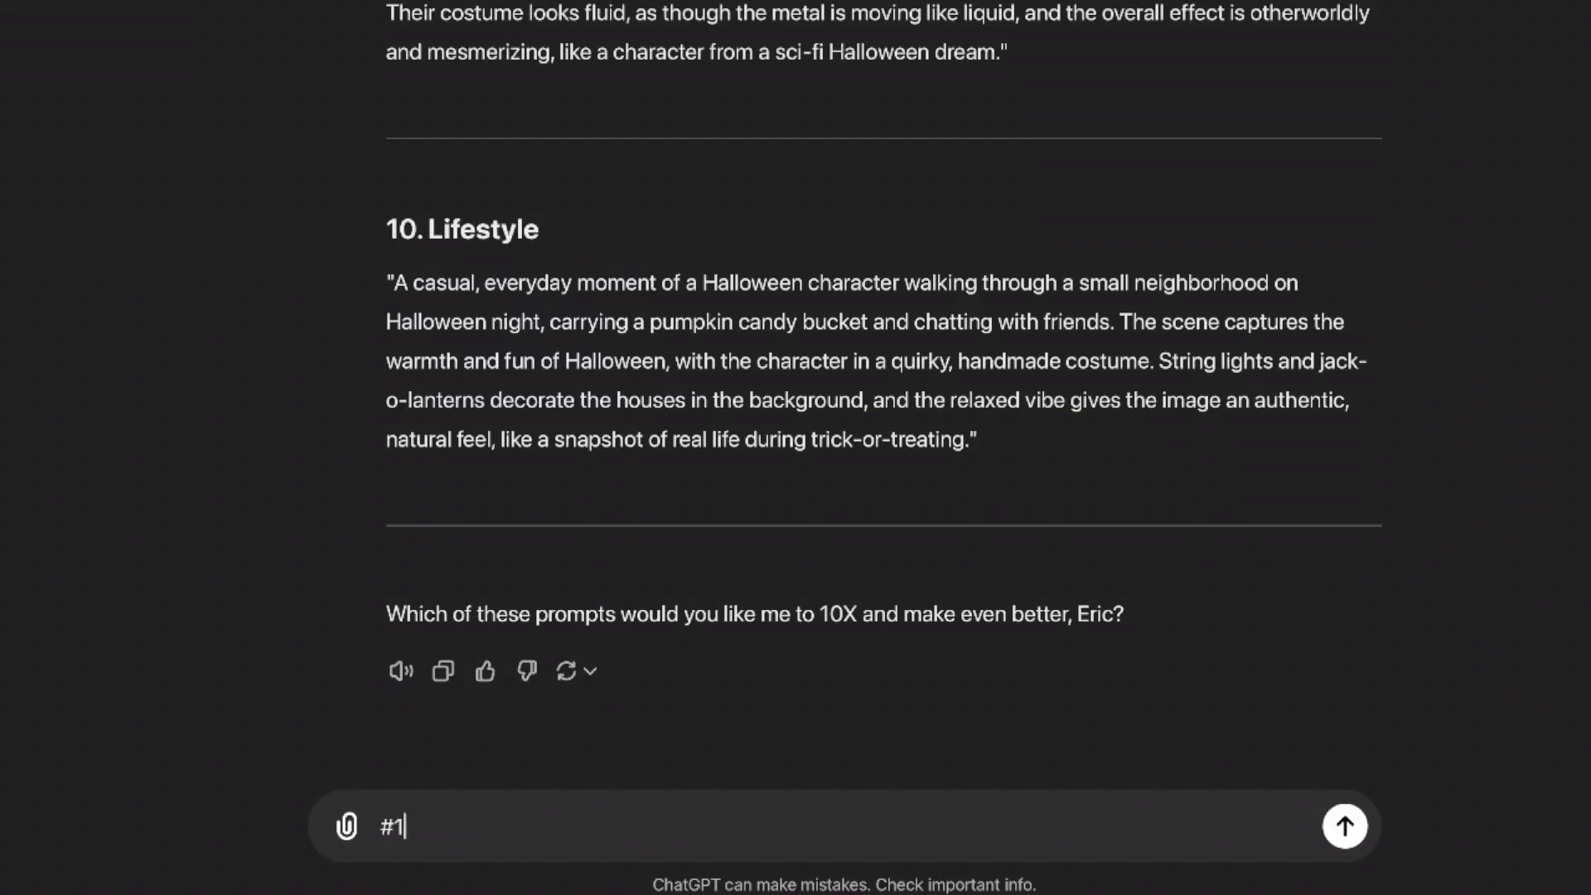
{"action": "key", "text": "Return"}
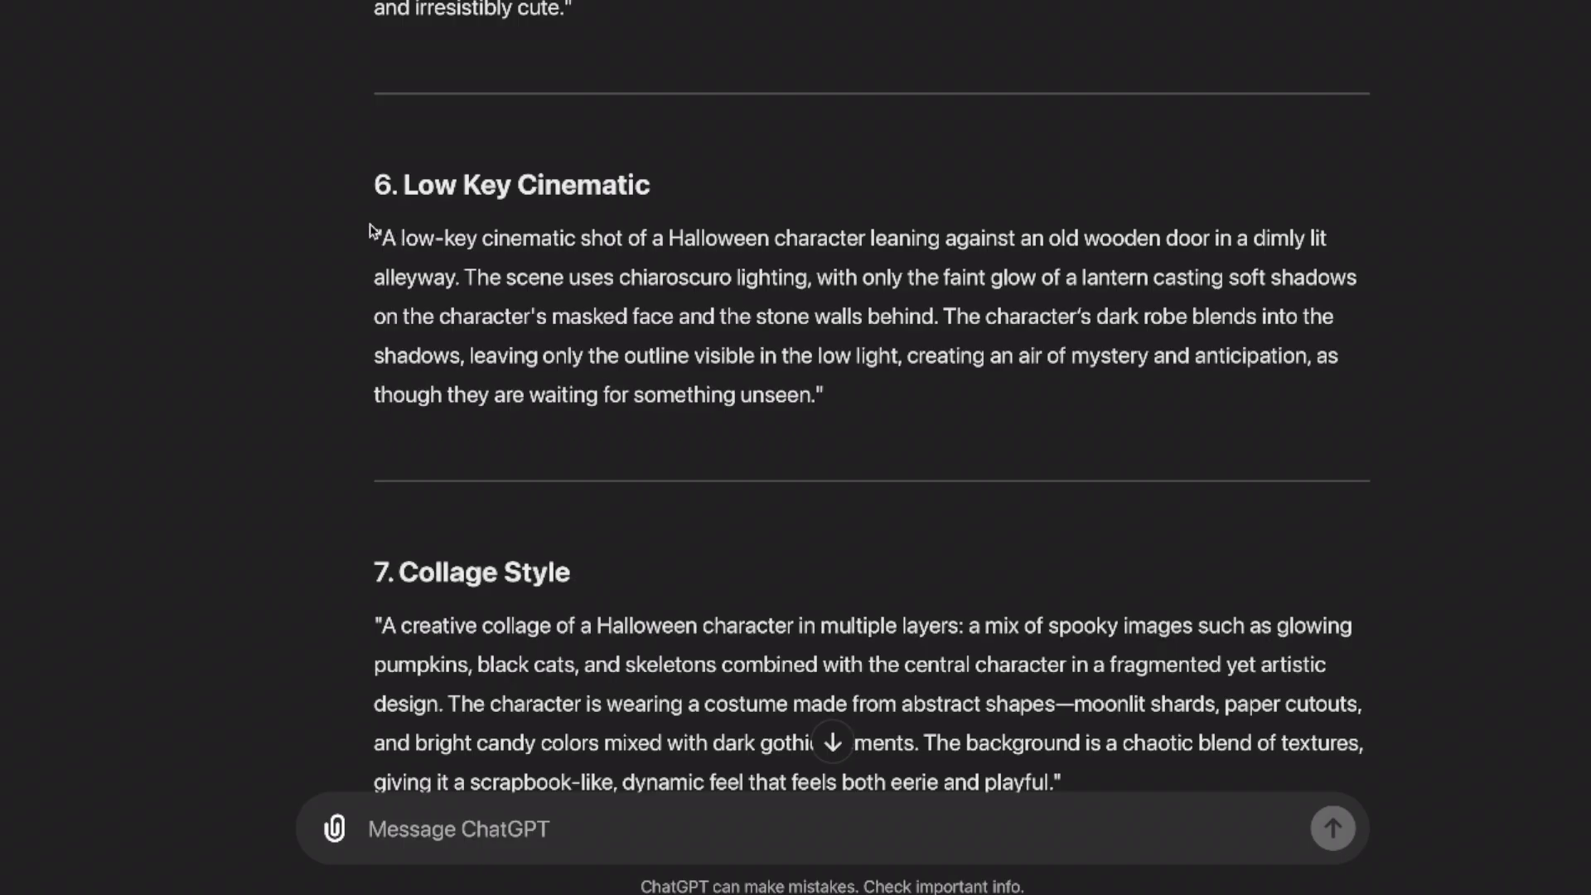
Request the 10X enhanced version of prompt #6, Low Key Cinematic.
{"action": "scroll", "coordinate": [224, 273], "scroll_direction": "down", "scroll_amount": 10}
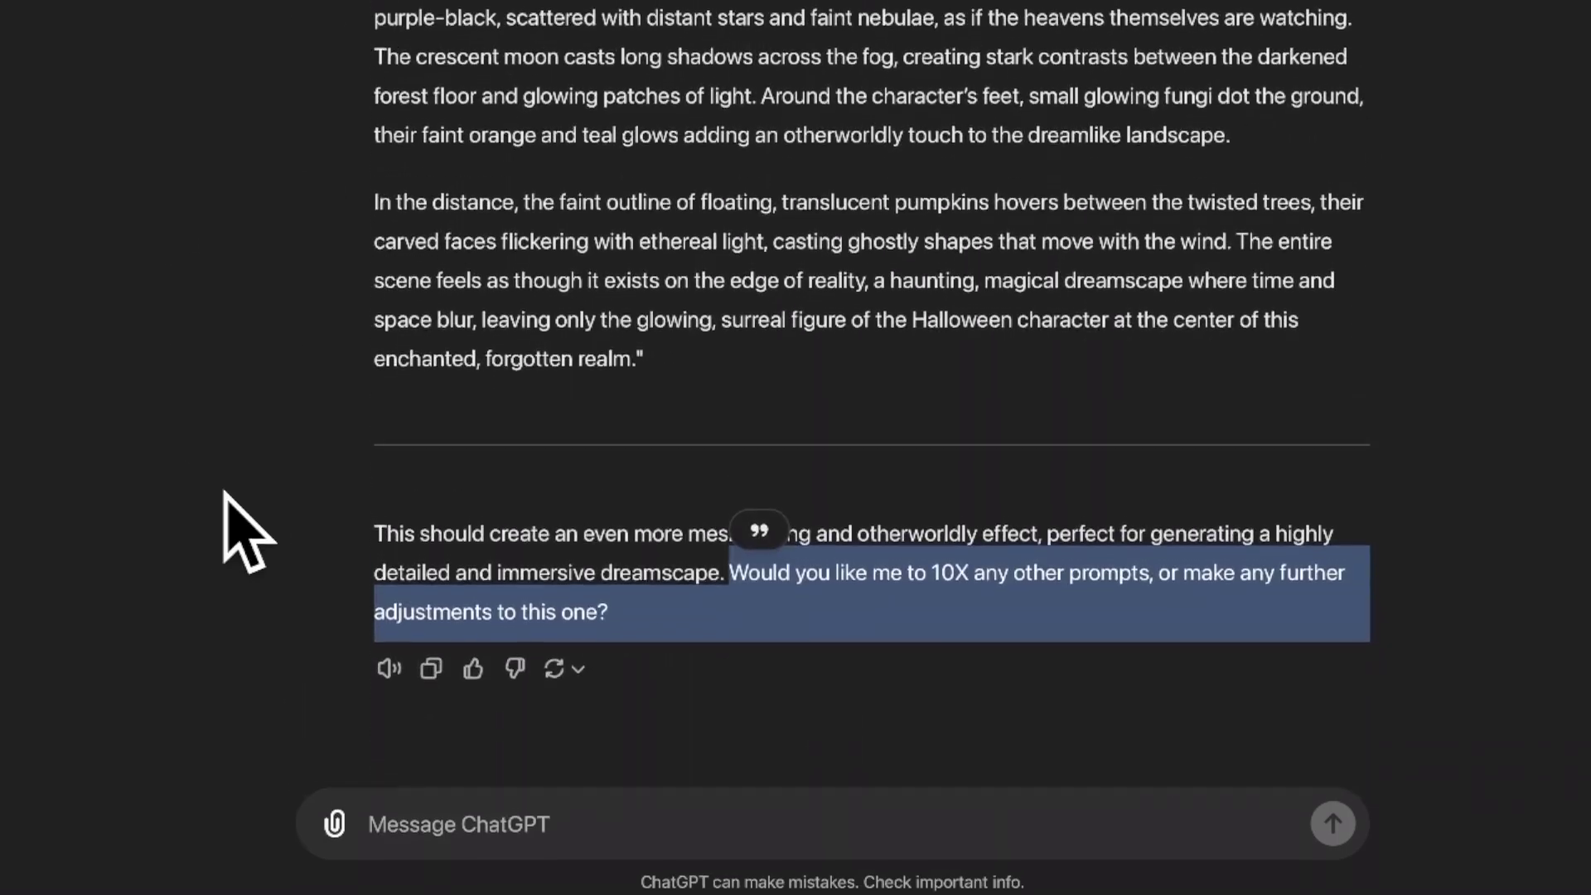
{"action": "left_click", "coordinate": [549, 827]}
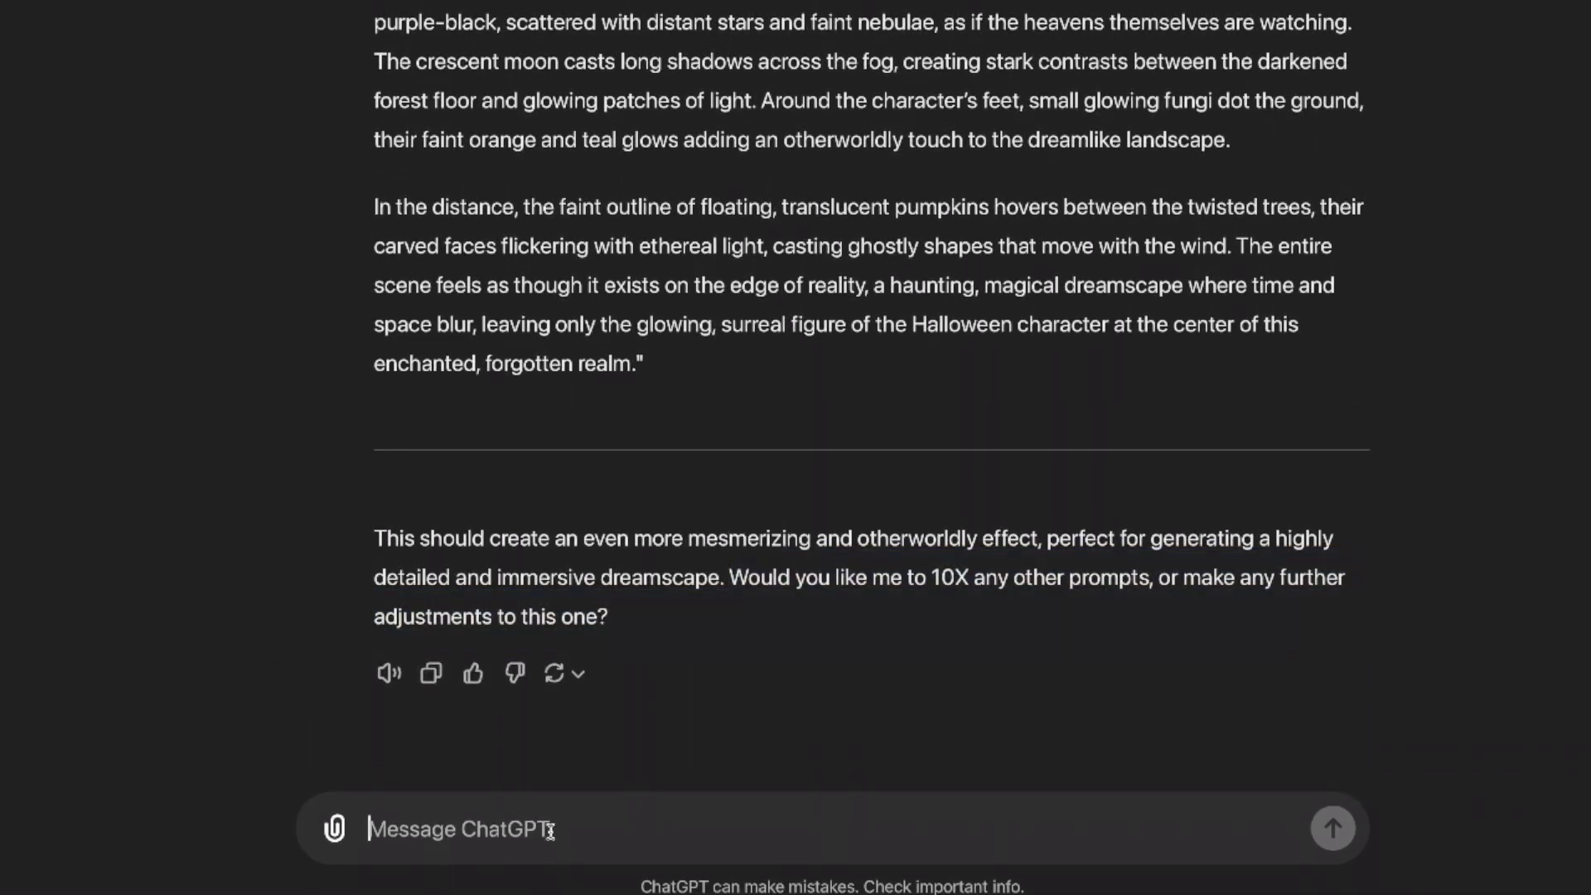
{"action": "type", "text": "#6"}
{"action": "key", "text": "Return"}
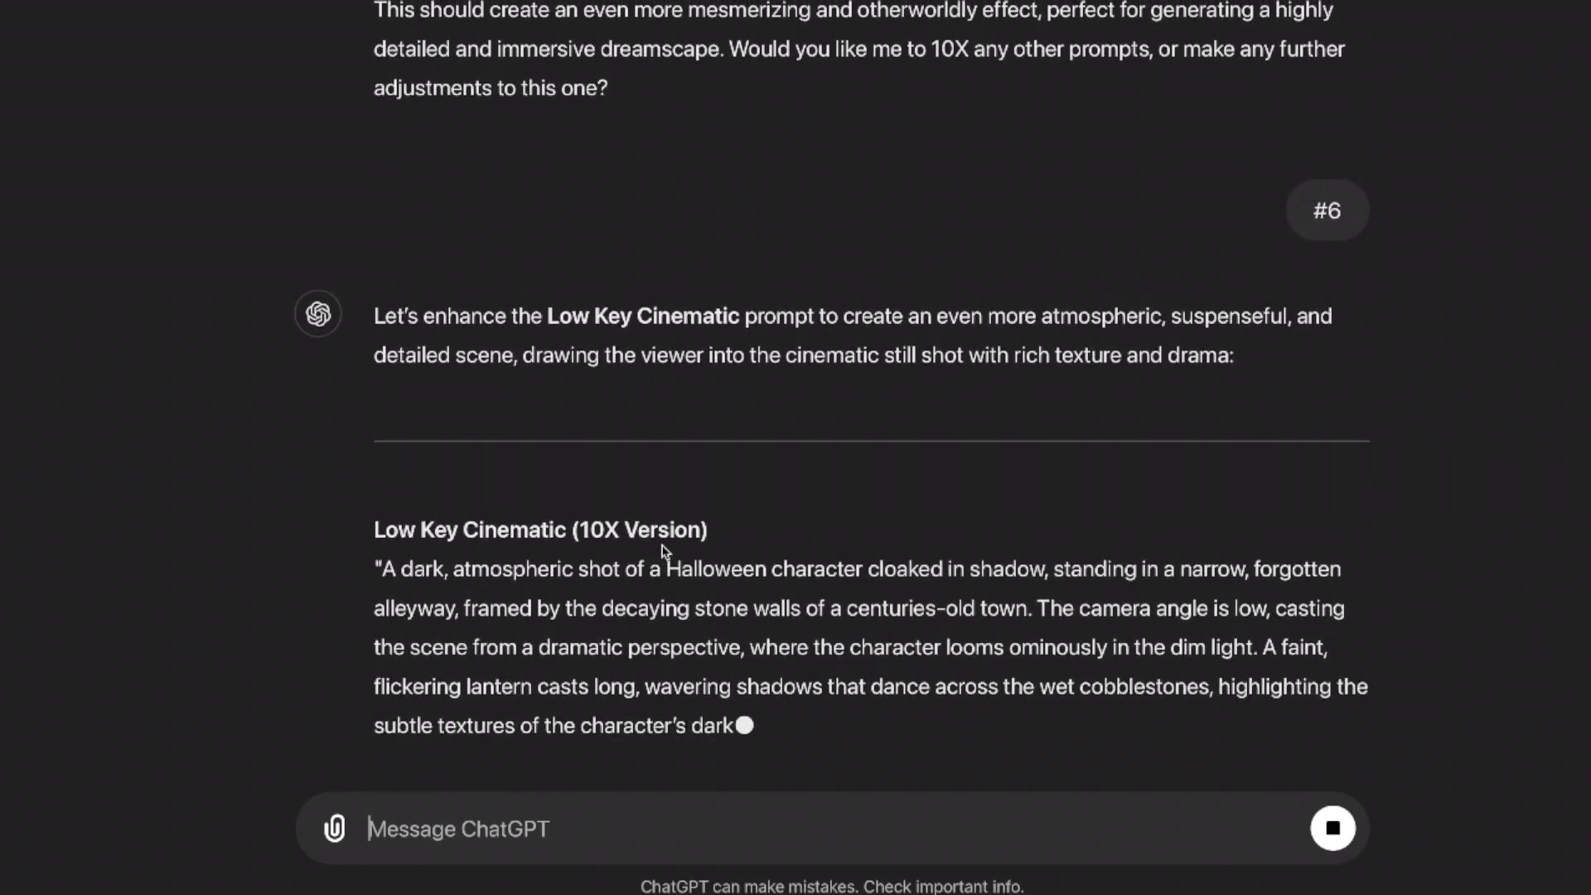
{"action": "scroll", "coordinate": [514, 332], "scroll_direction": "up", "scroll_amount": 15}
{"action": "scroll", "coordinate": [464, 265], "scroll_direction": "down", "scroll_amount": 15}
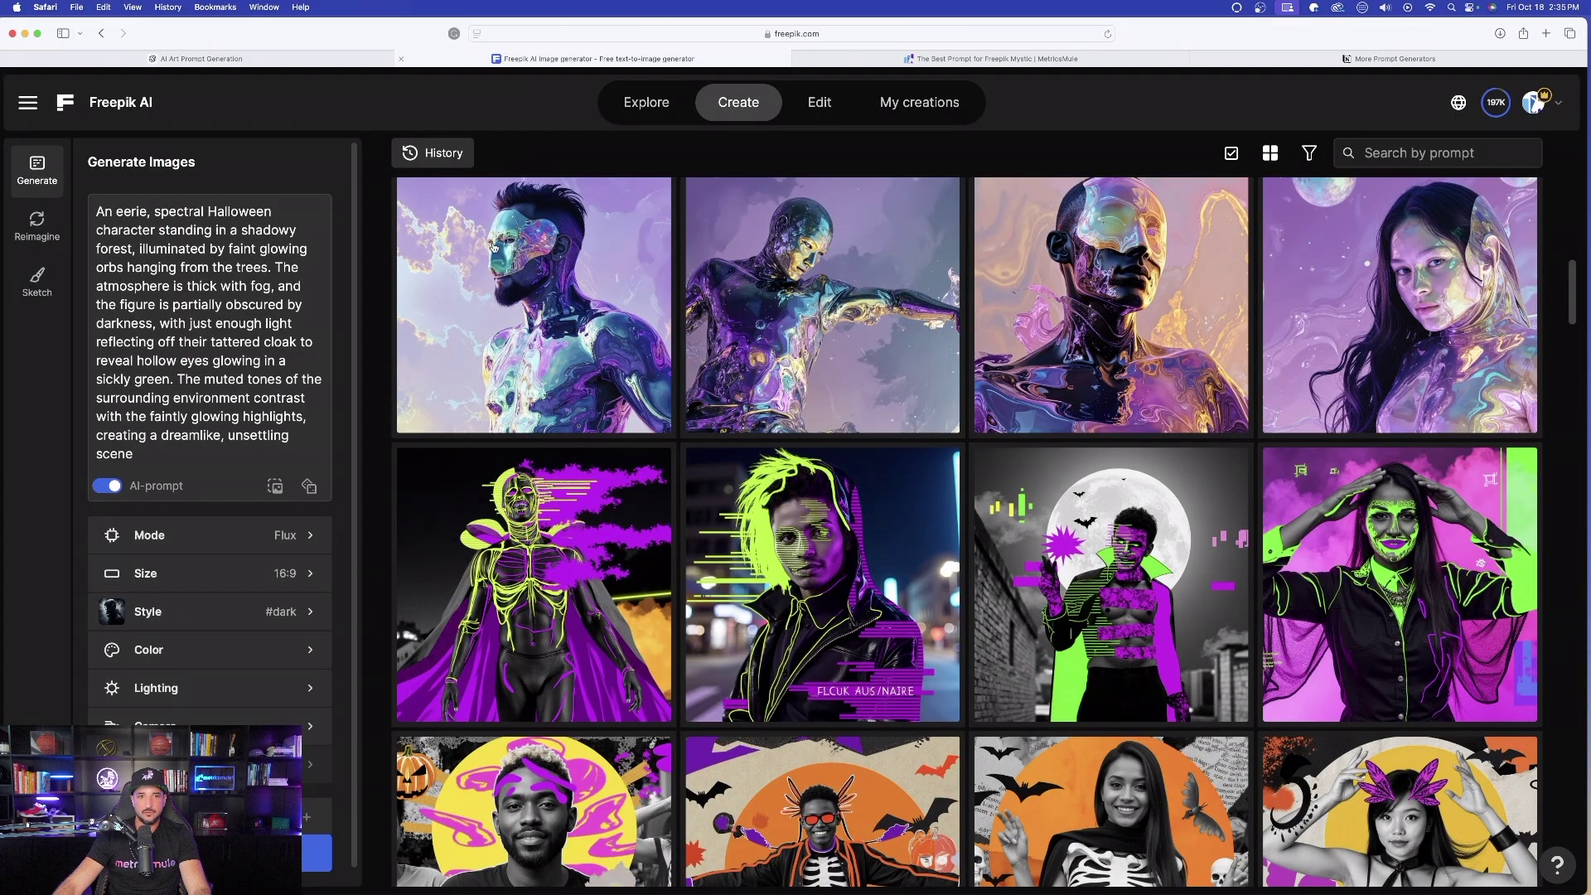
Replace the Freepik prompt with the enhanced half-human, half-phantom 10X prompt.
{"action": "left_click", "coordinate": [247, 370]}
{"action": "key", "text": "super+a"}
{"action": "key", "text": "super+v"}
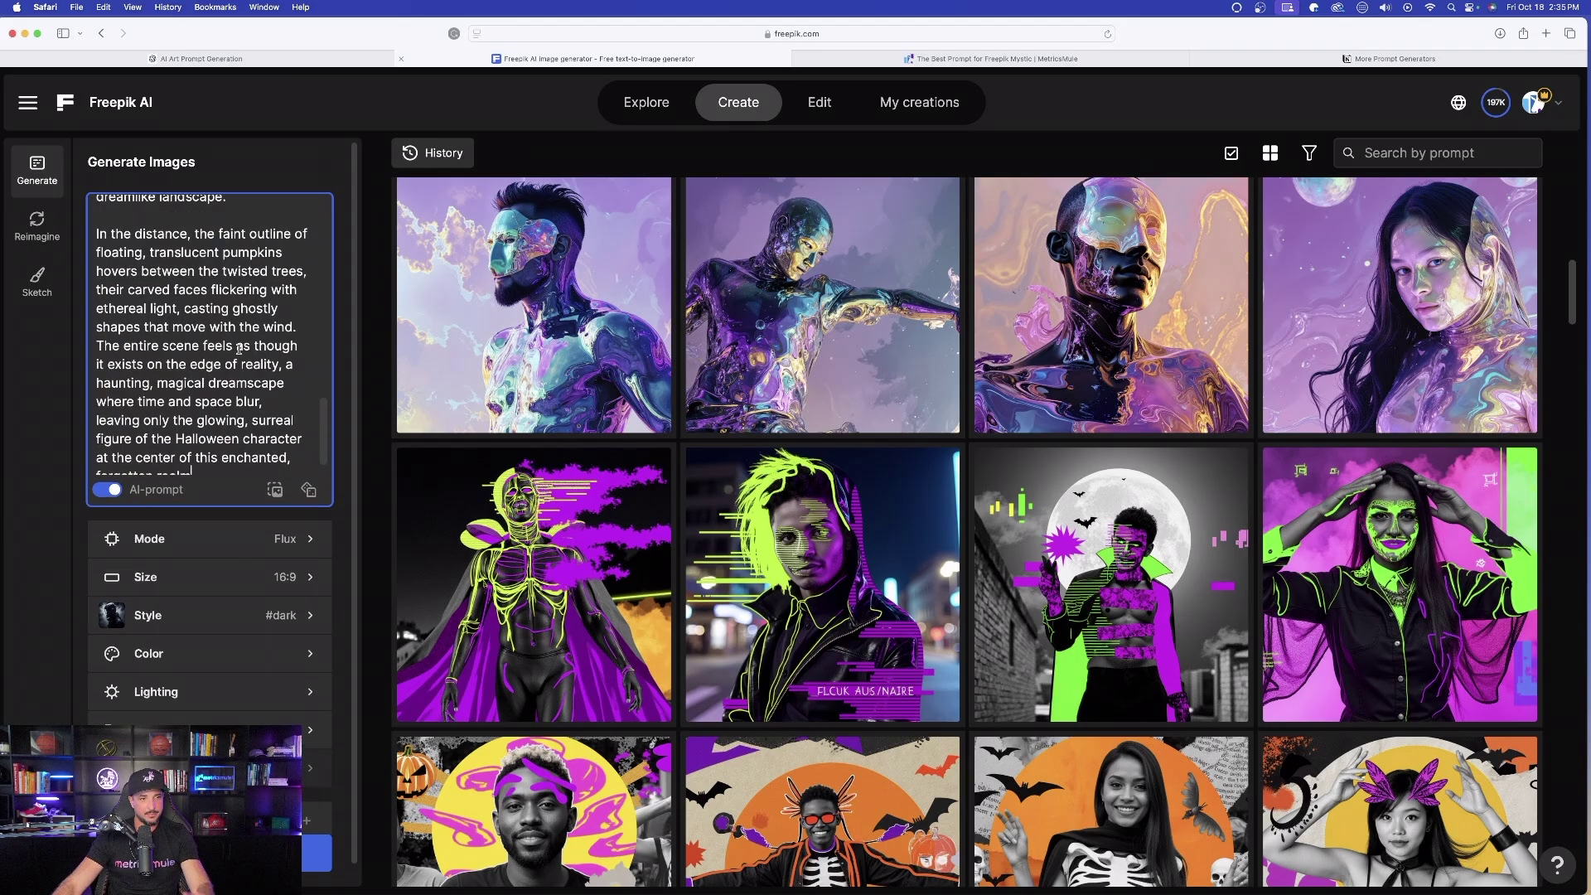
{"action": "scroll", "coordinate": [265, 356], "scroll_direction": "up", "scroll_amount": 6}
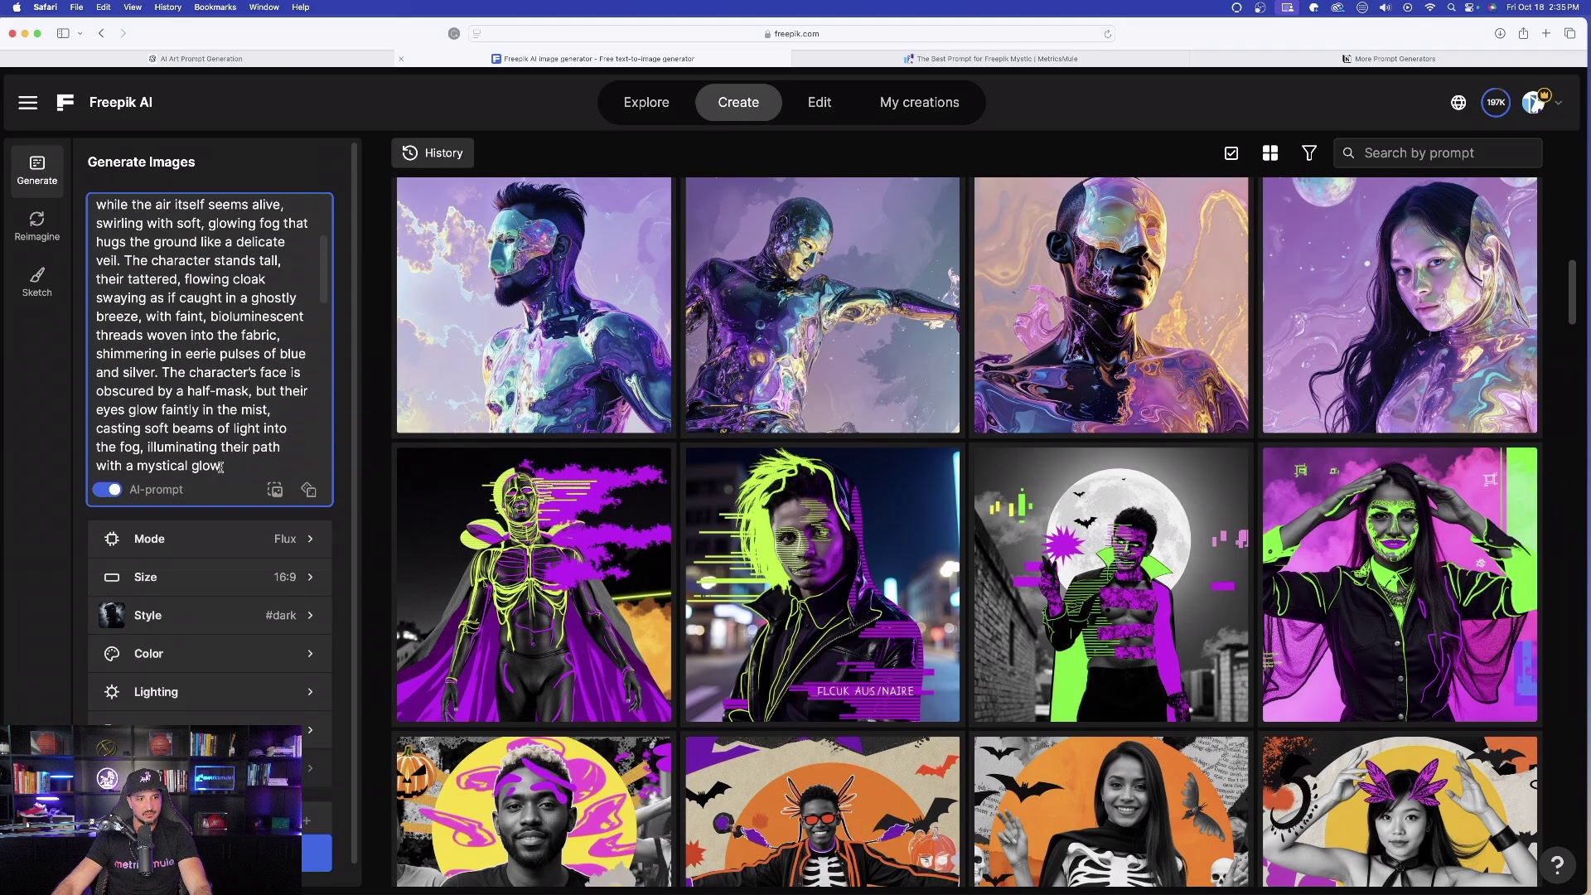
Apply the darklightdreamscapes style to the new generation.
{"action": "left_click", "coordinate": [259, 622]}
{"action": "scroll", "coordinate": [593, 534], "scroll_direction": "down", "scroll_amount": 10}
{"action": "scroll", "coordinate": [593, 535], "scroll_direction": "down", "scroll_amount": 3}
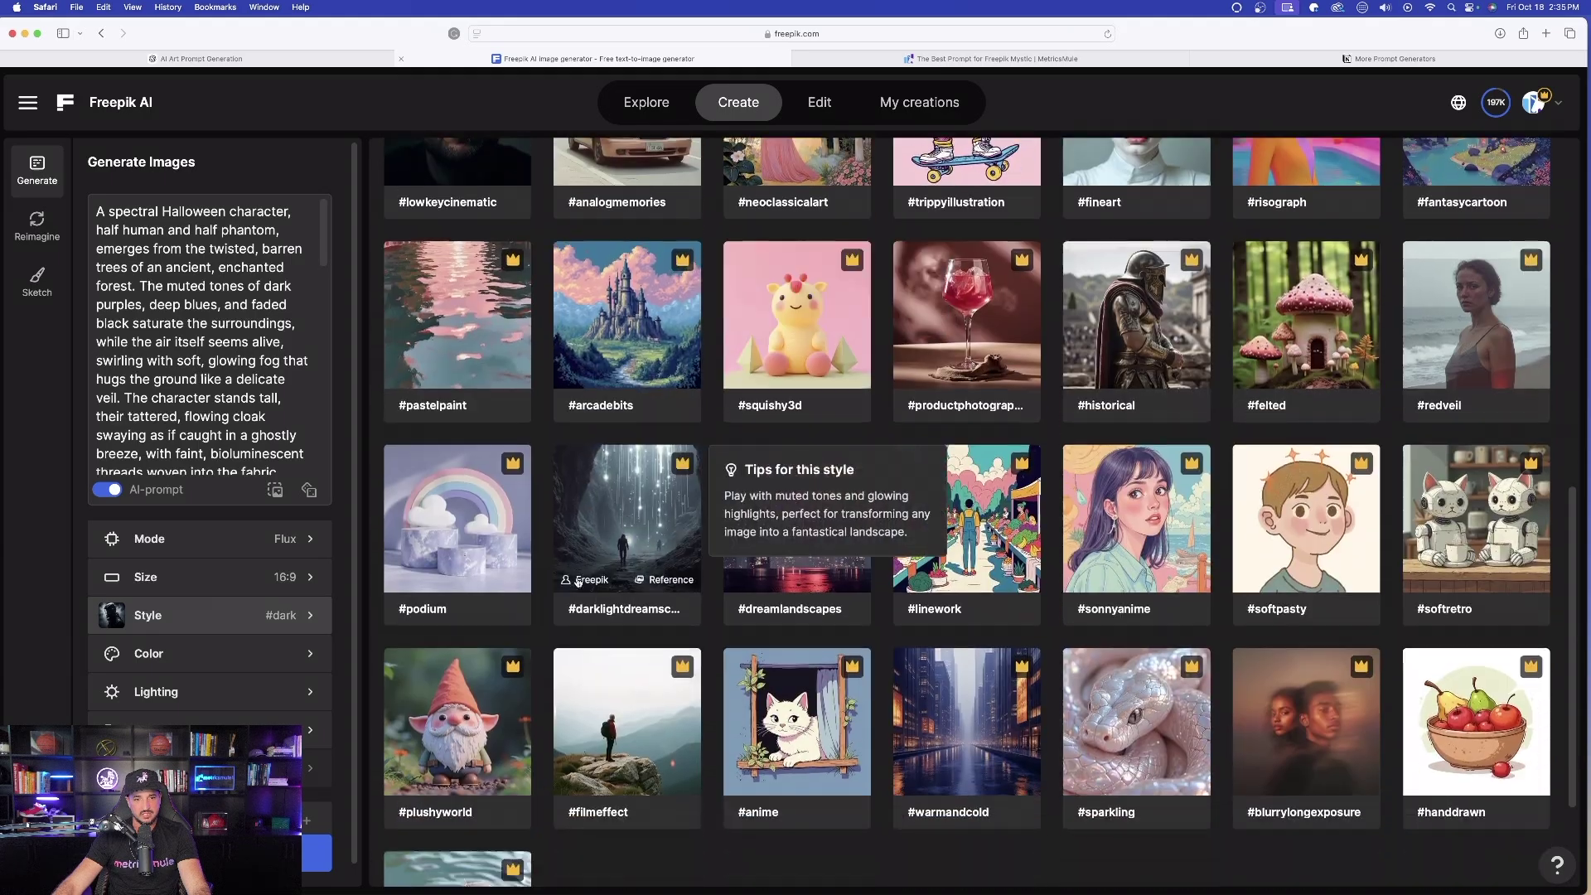
{"action": "left_click", "coordinate": [617, 516]}
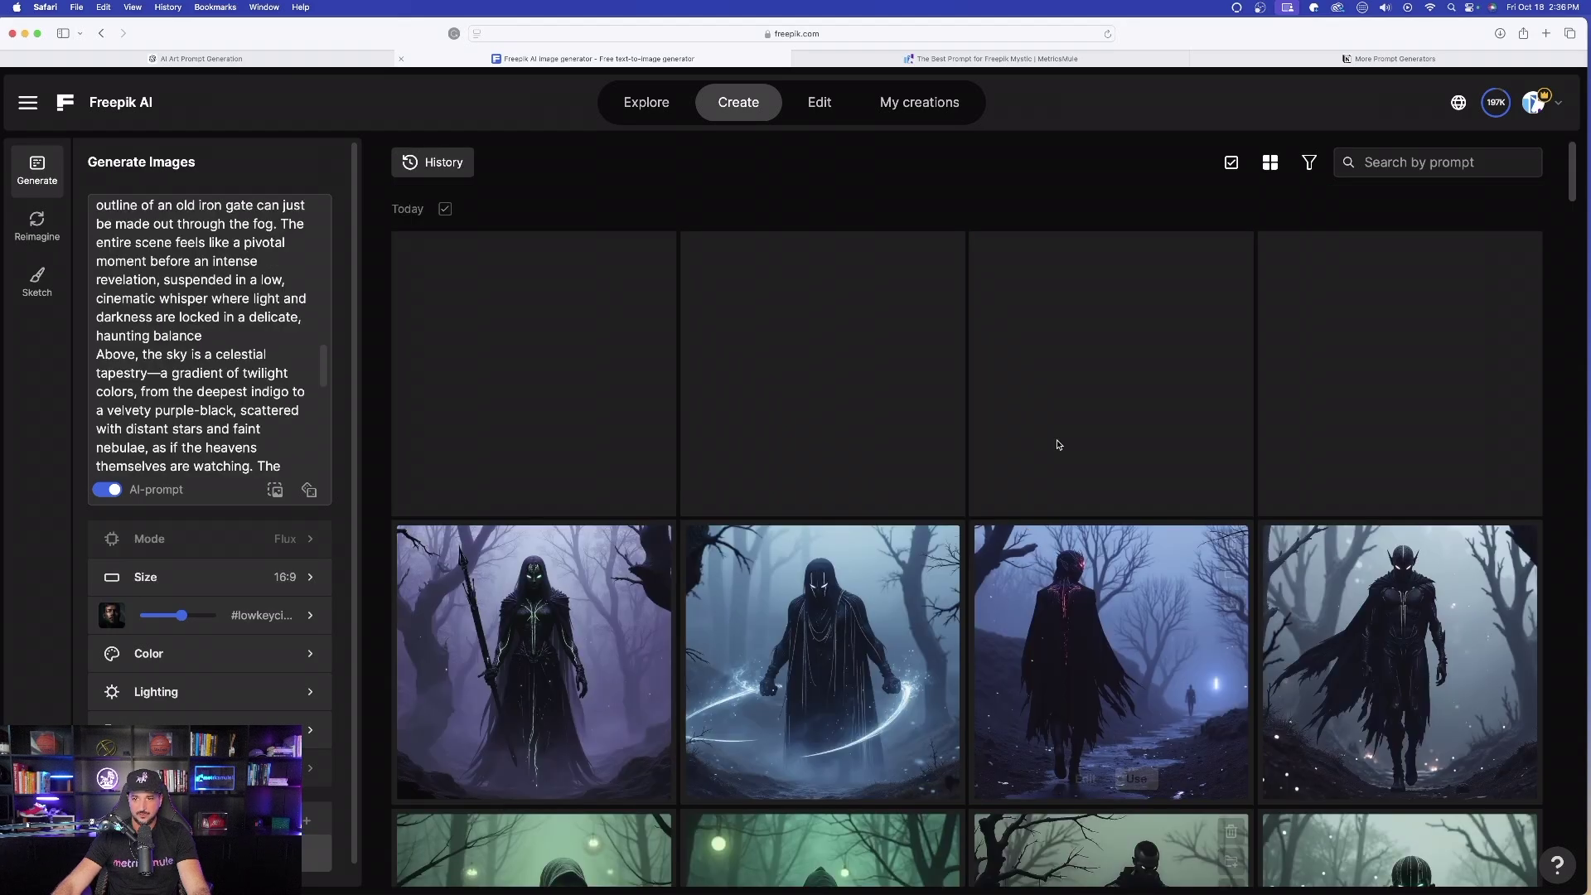
{"action": "scroll", "coordinate": [912, 505], "scroll_direction": "down", "scroll_amount": 2}
View the phantom results: purple, blue, red-glow and dark armored figures.
{"action": "left_click", "coordinate": [518, 463]}
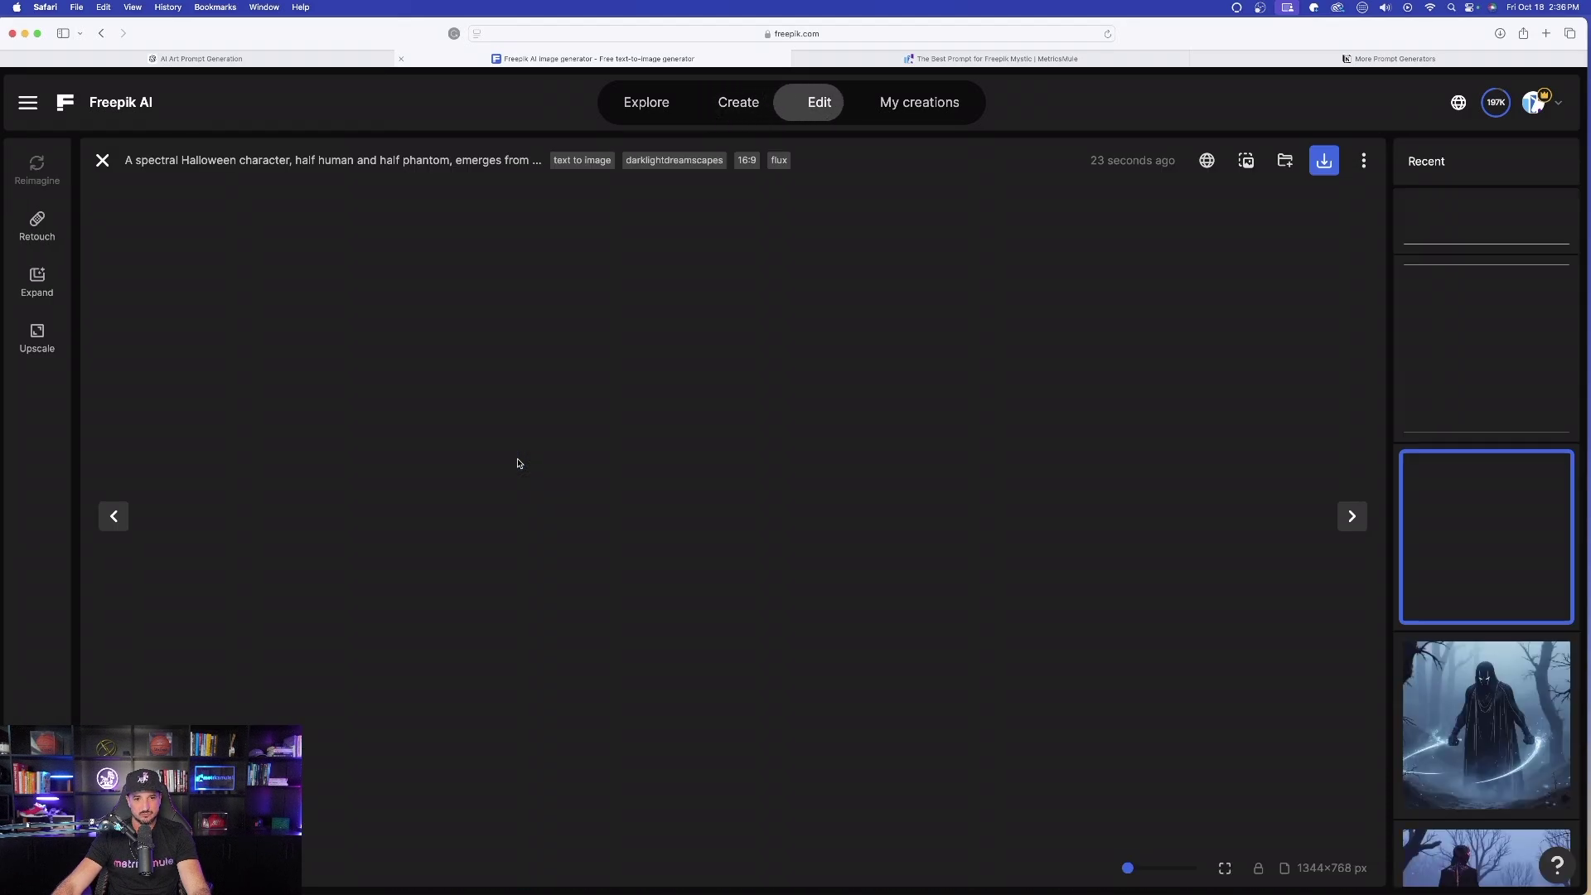
{"action": "left_click", "coordinate": [1353, 514]}
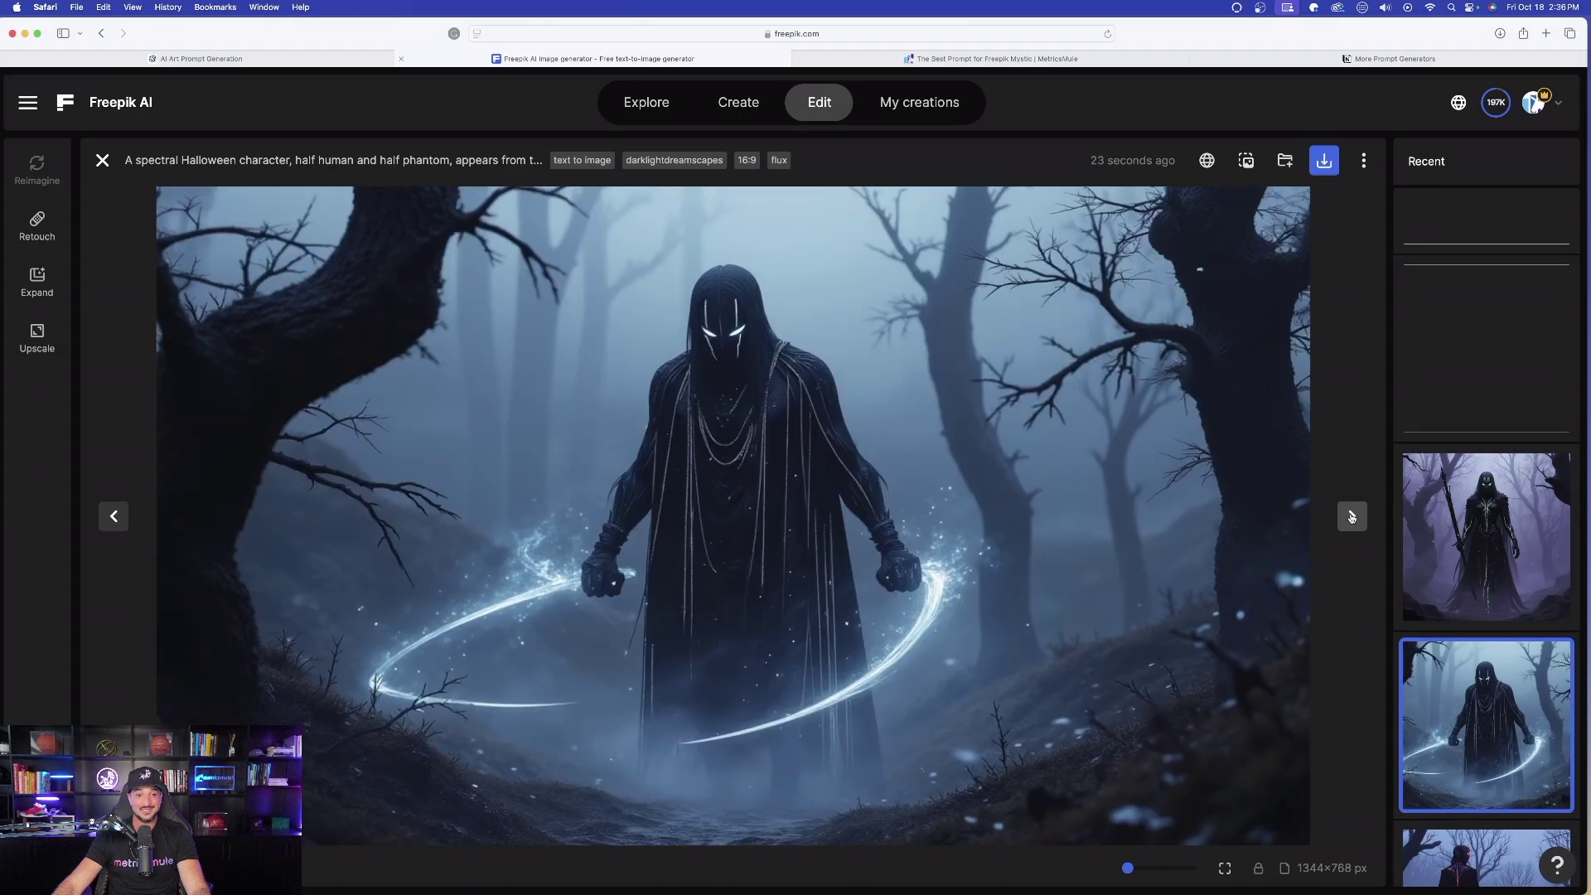
{"action": "left_click", "coordinate": [1352, 518]}
{"action": "left_click", "coordinate": [1352, 518]}
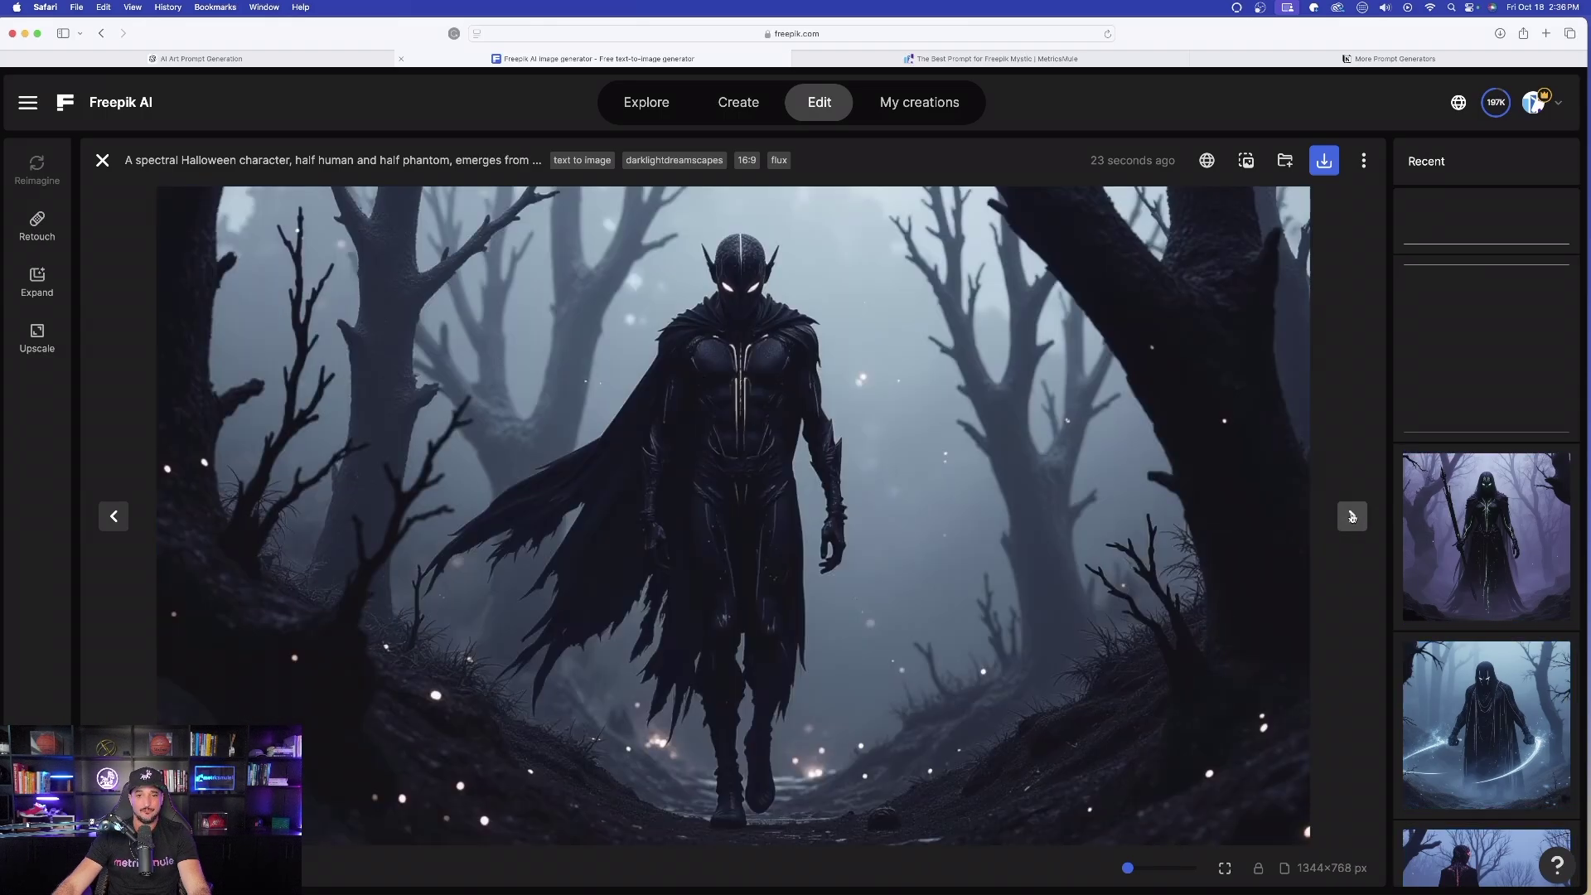
{"action": "key", "text": "Escape"}
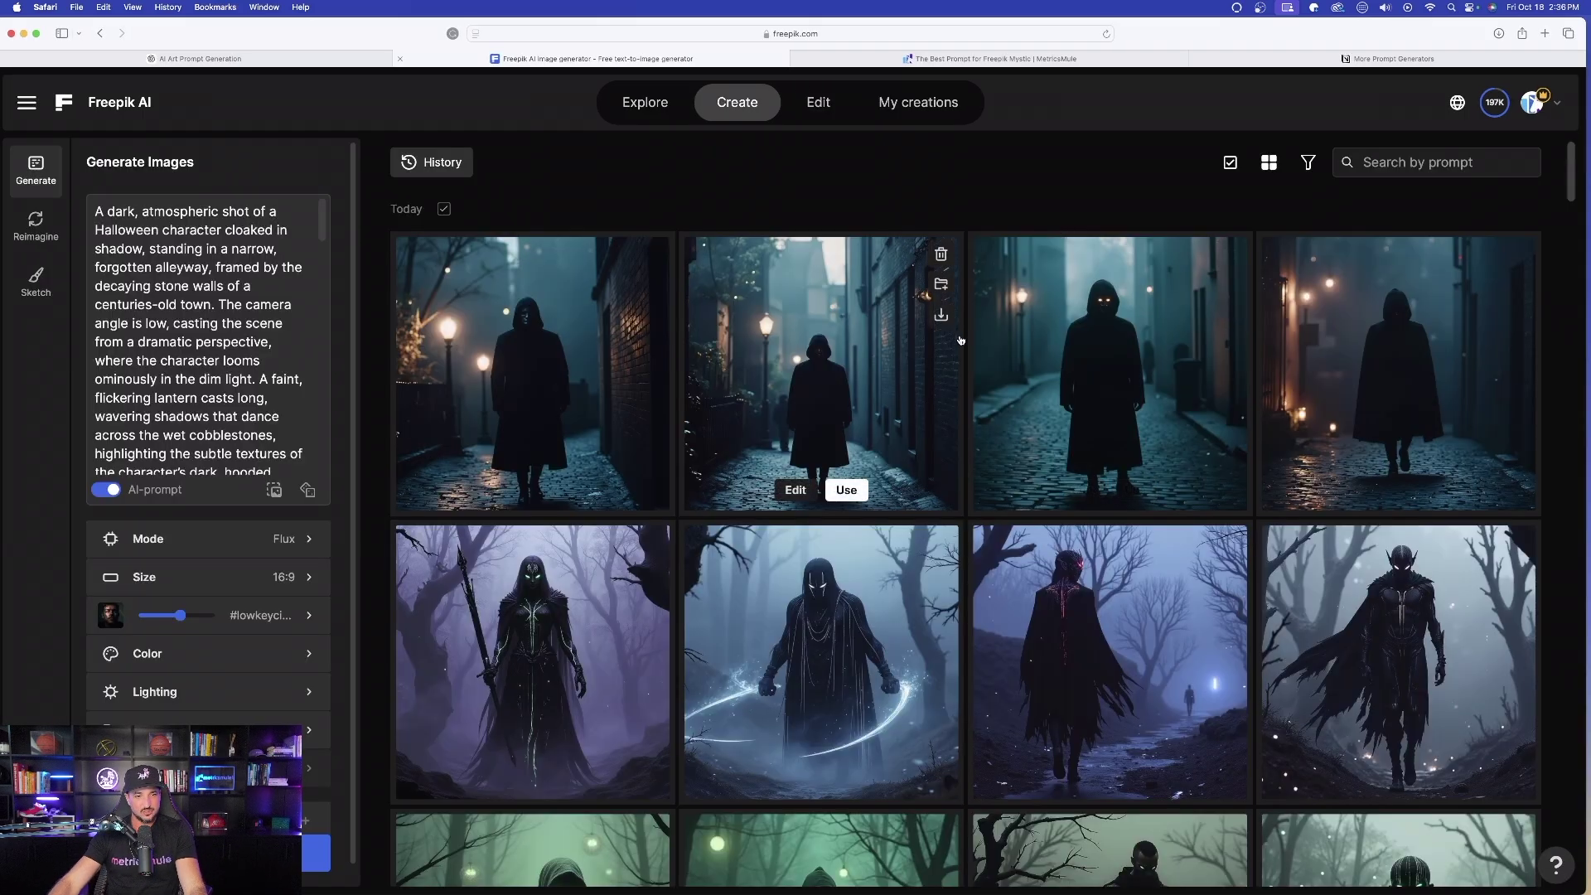
View the four lowkeycinematic images of the cloaked figure in the lamplit alley.
{"action": "left_click", "coordinate": [508, 392]}
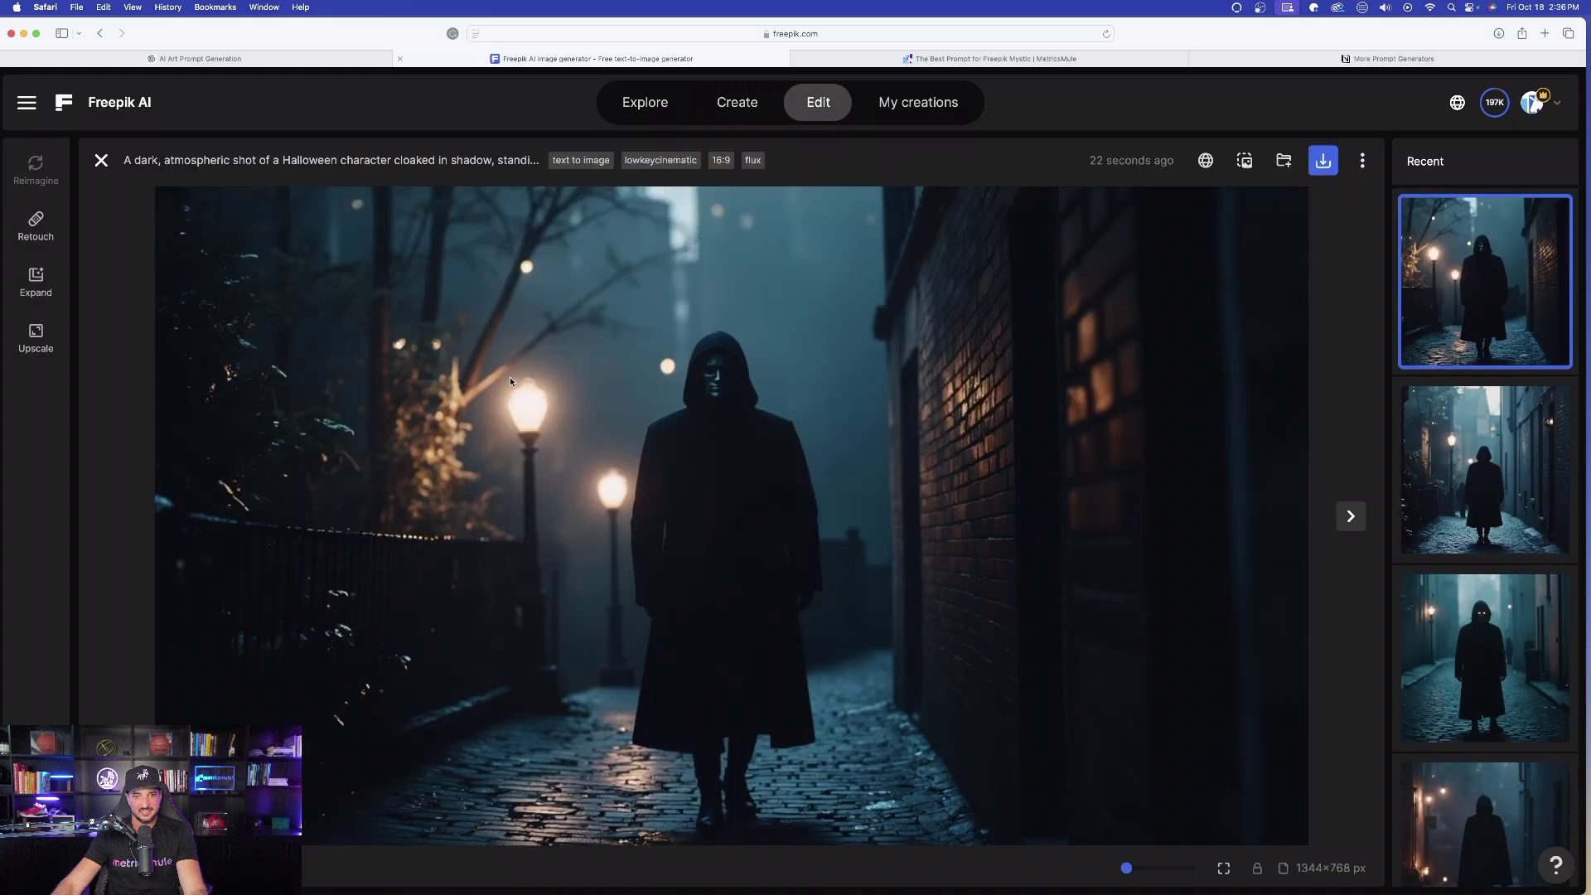
{"action": "left_click", "coordinate": [1352, 517]}
{"action": "left_click", "coordinate": [1352, 517]}
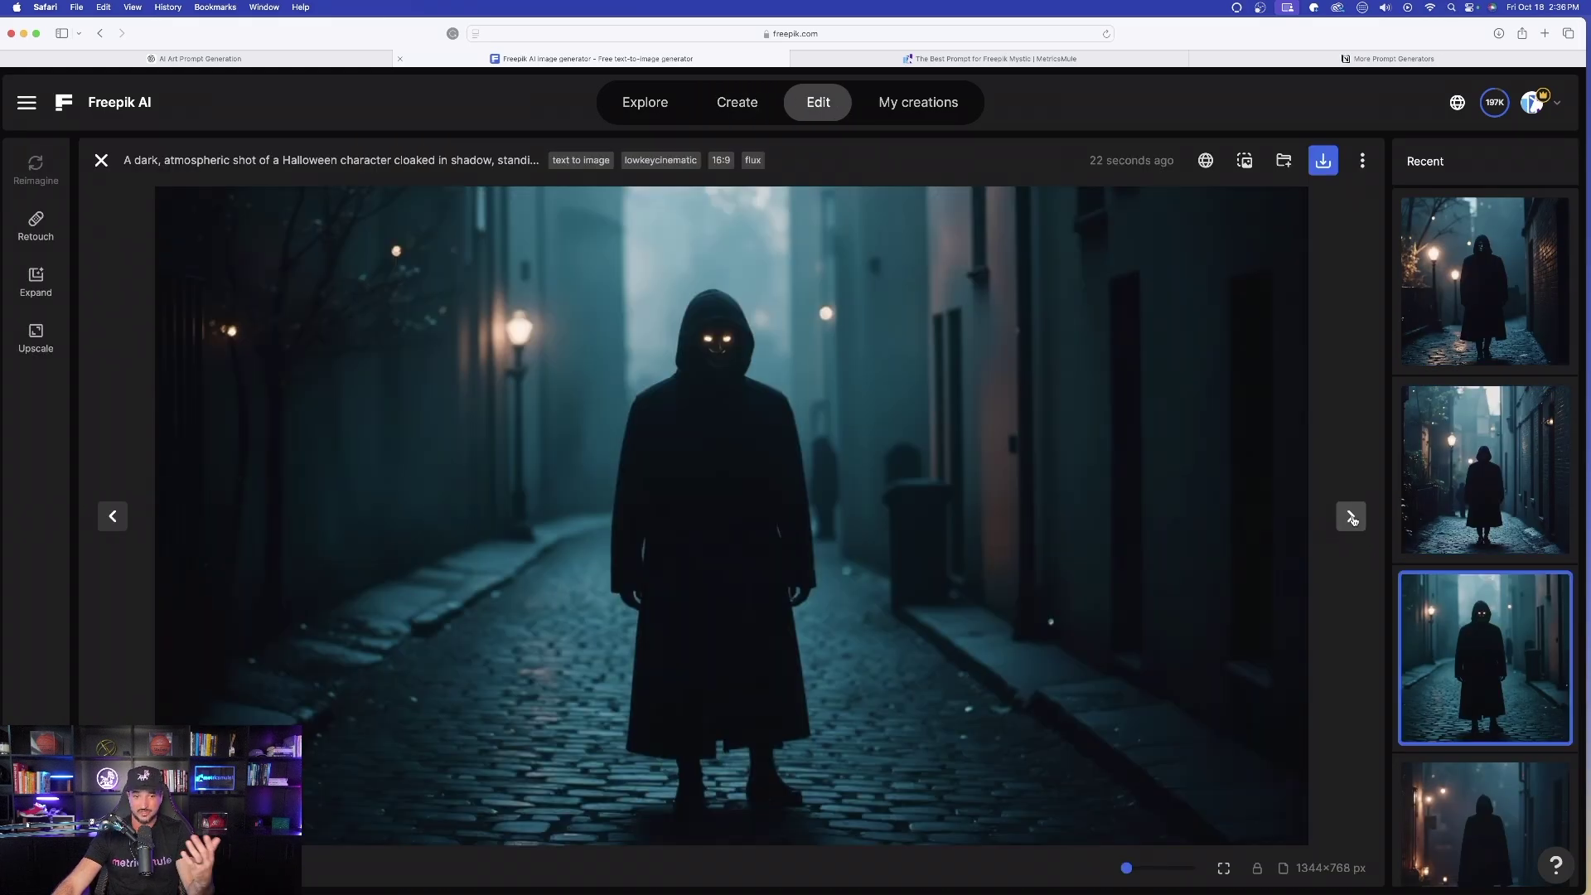
{"action": "left_click", "coordinate": [1352, 517]}
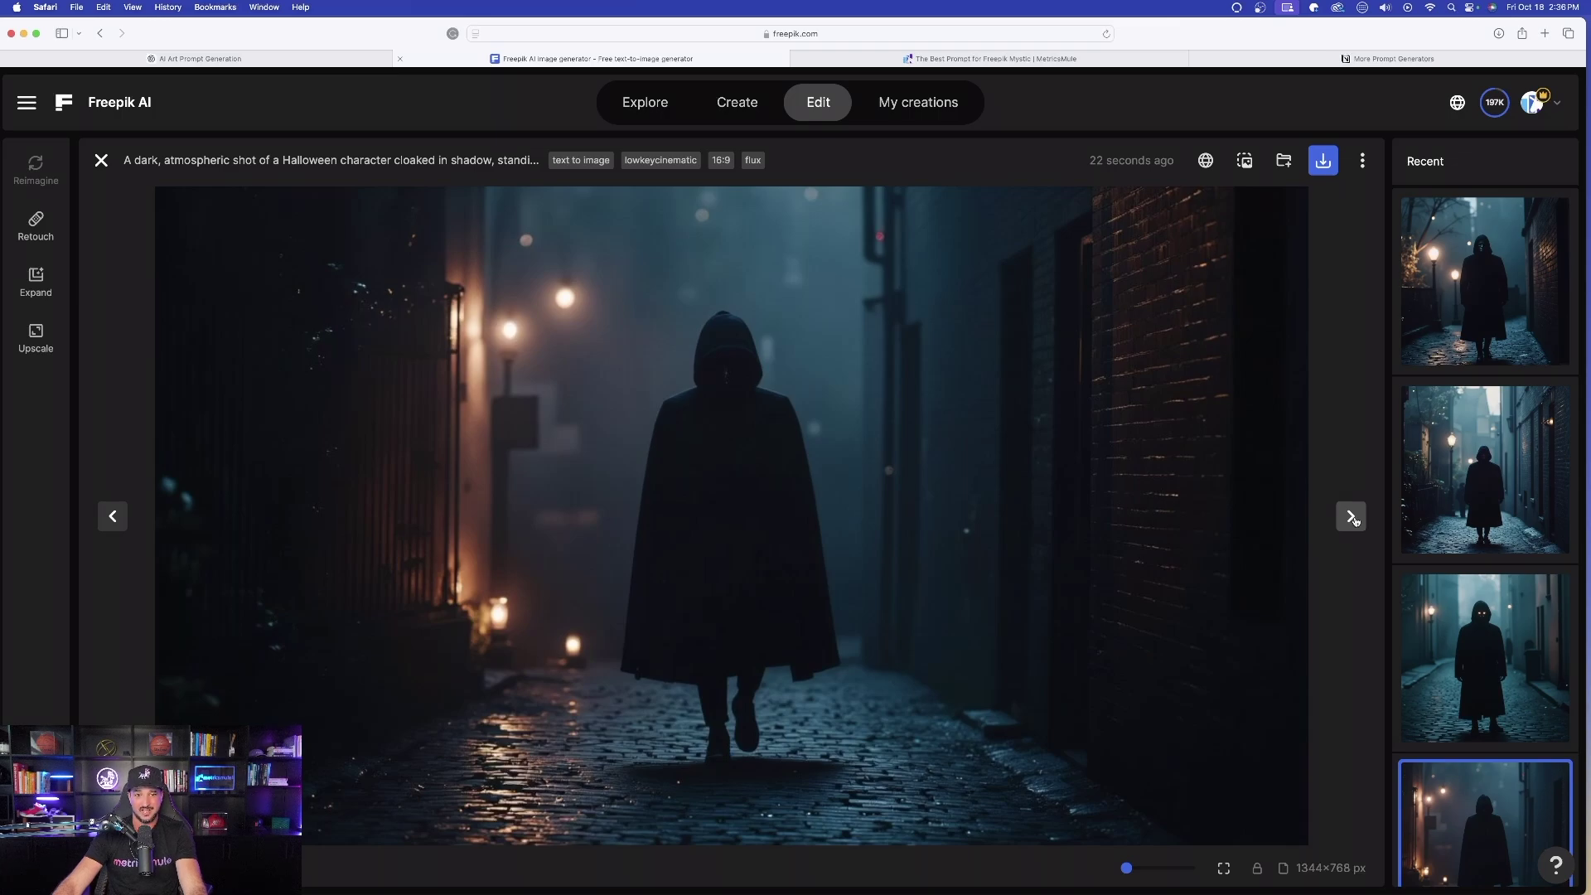